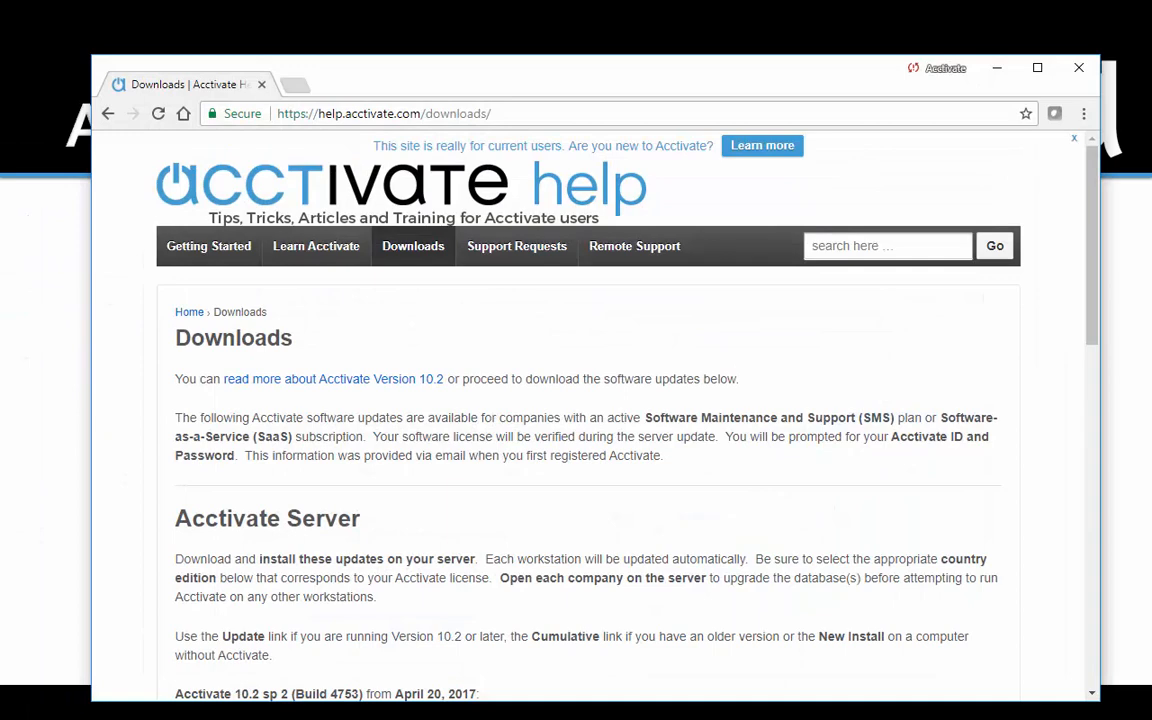
- Review the Acctivate Server update, cumulative and new install downloads for version 10.2 sp 2
scroll(792, 543, "down", 1)
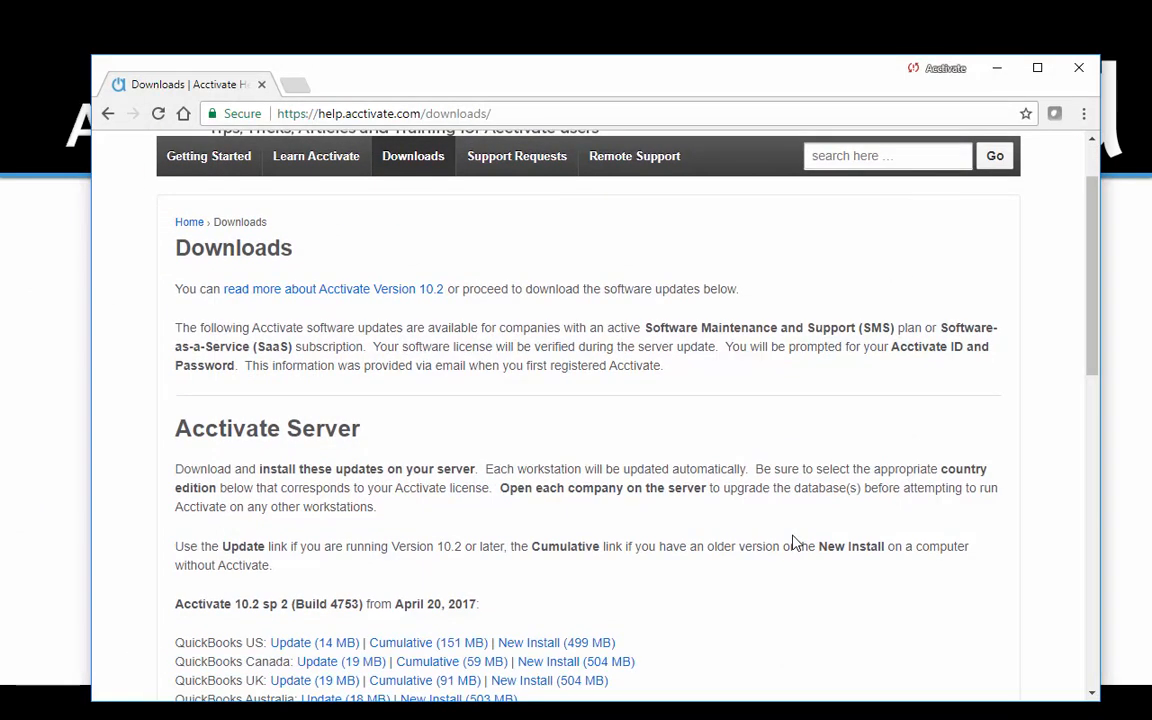
scroll(792, 543, "down", 3)
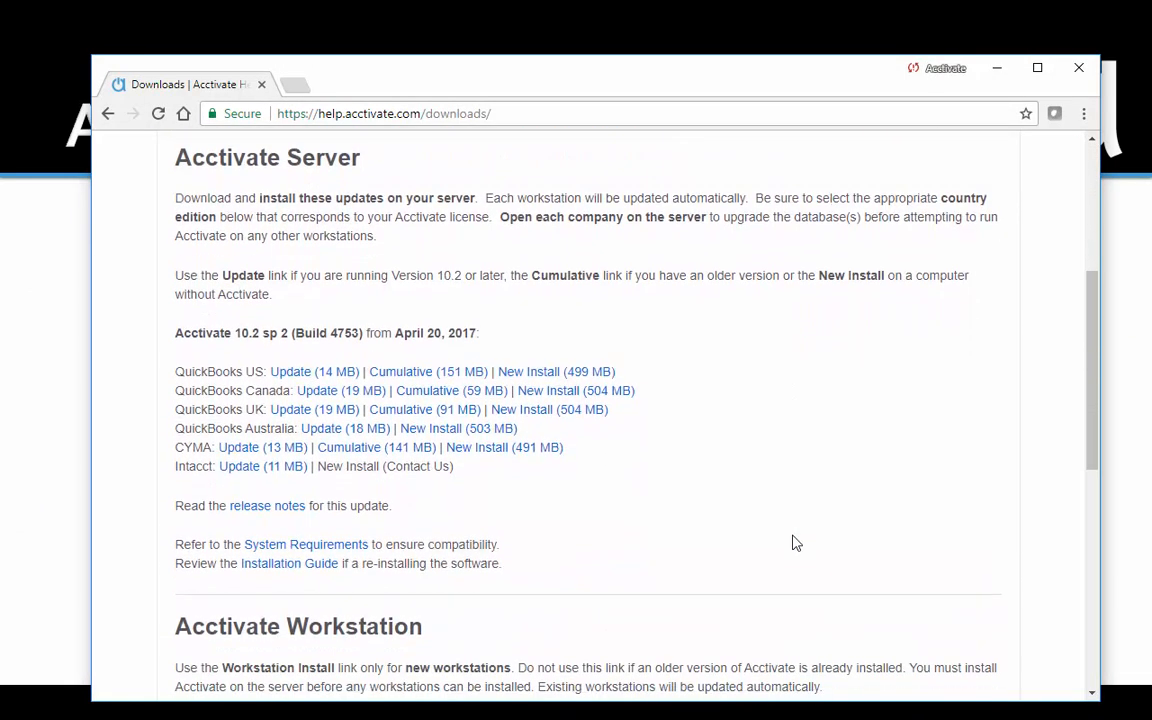
scroll(792, 543, "down", 1)
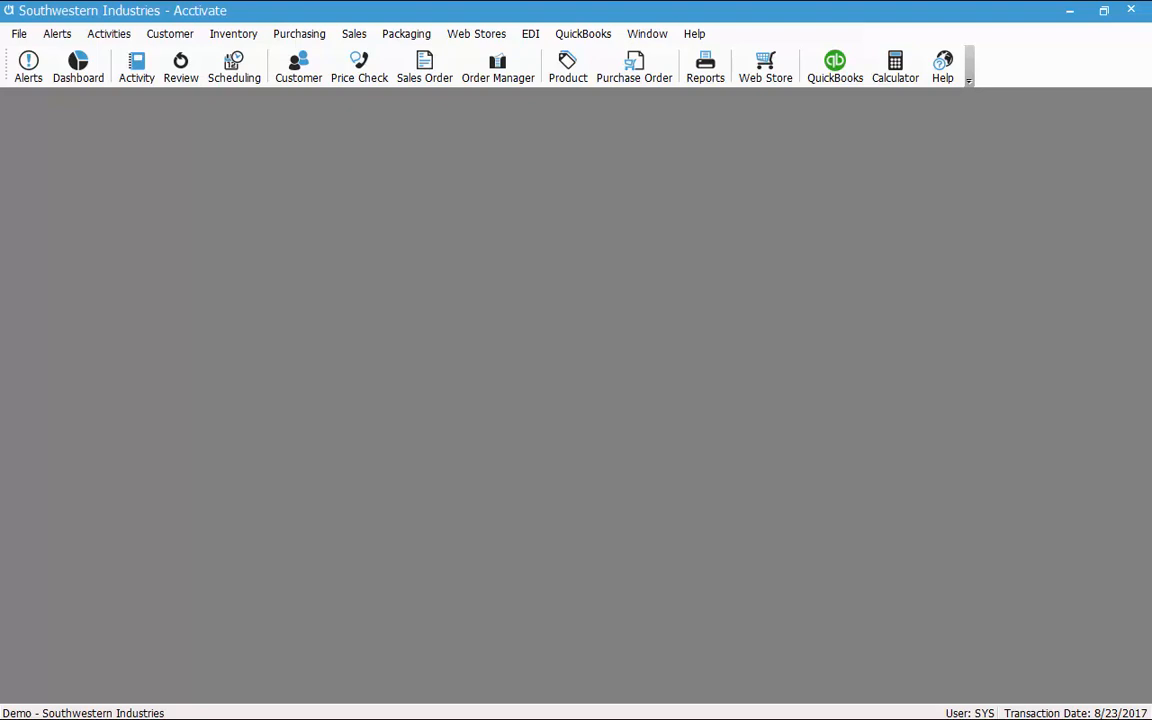
- In Configuration Management's user information, show the SYS user's customer permission for Maintain Ship-To Addresses
left_click(20, 34)
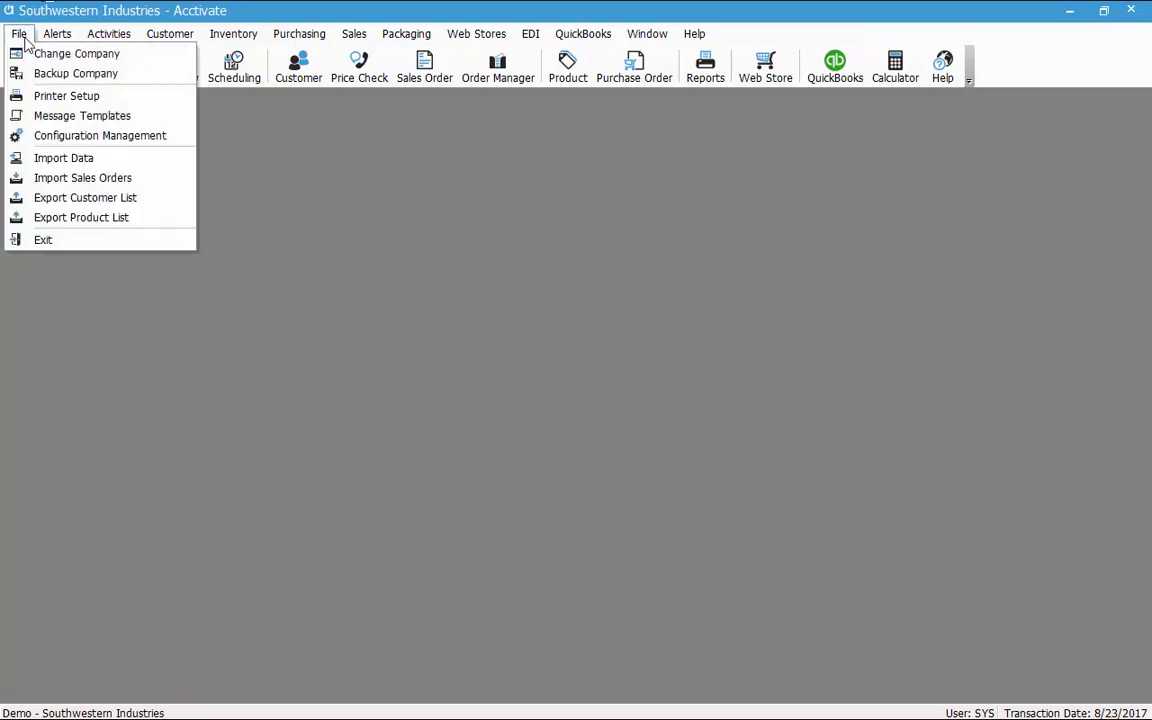
left_click(76, 137)
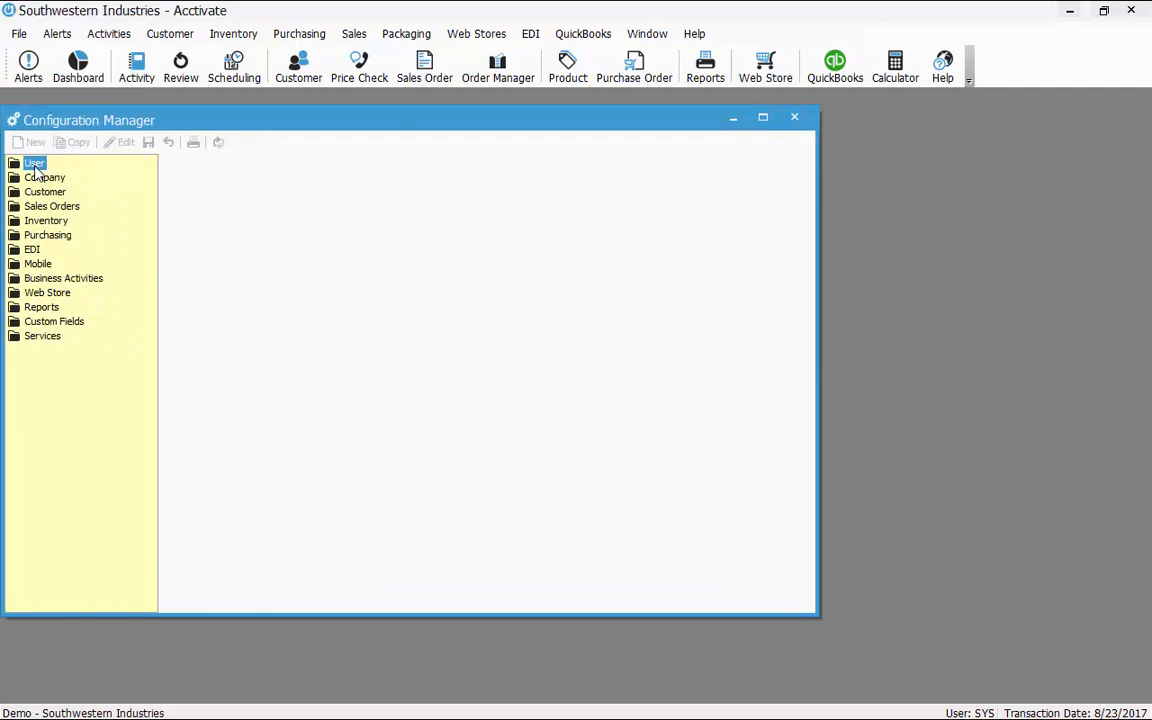
double_click(35, 166)
left_click(70, 180)
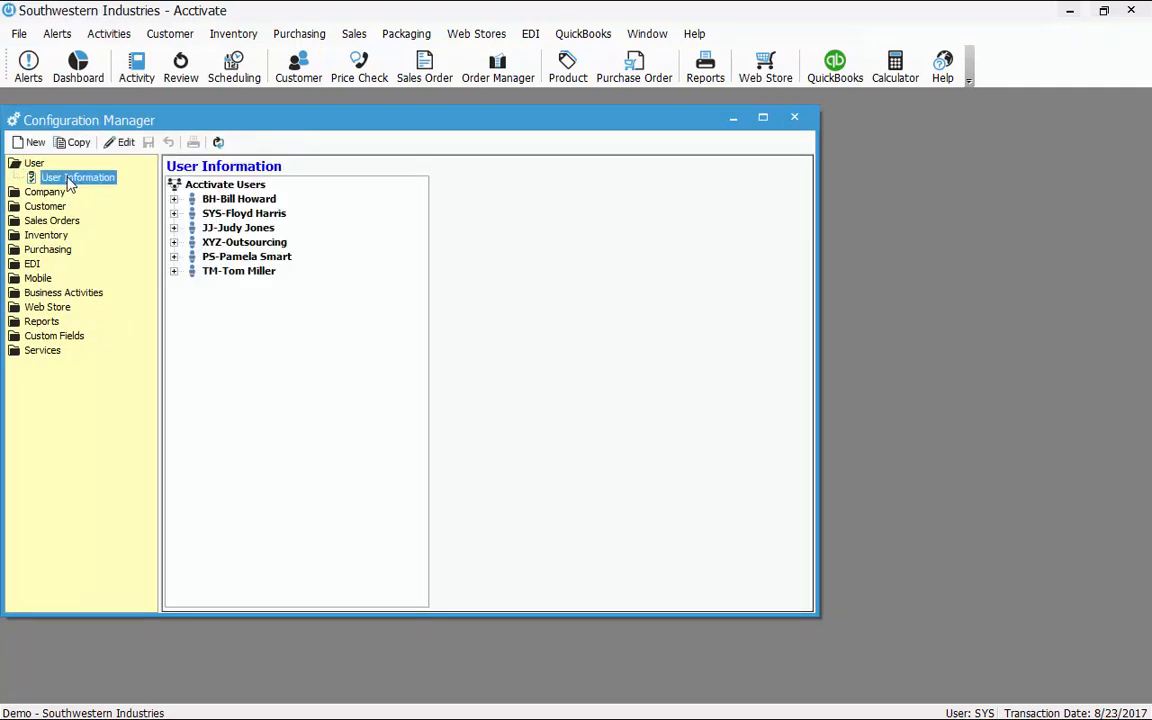
left_click(174, 214)
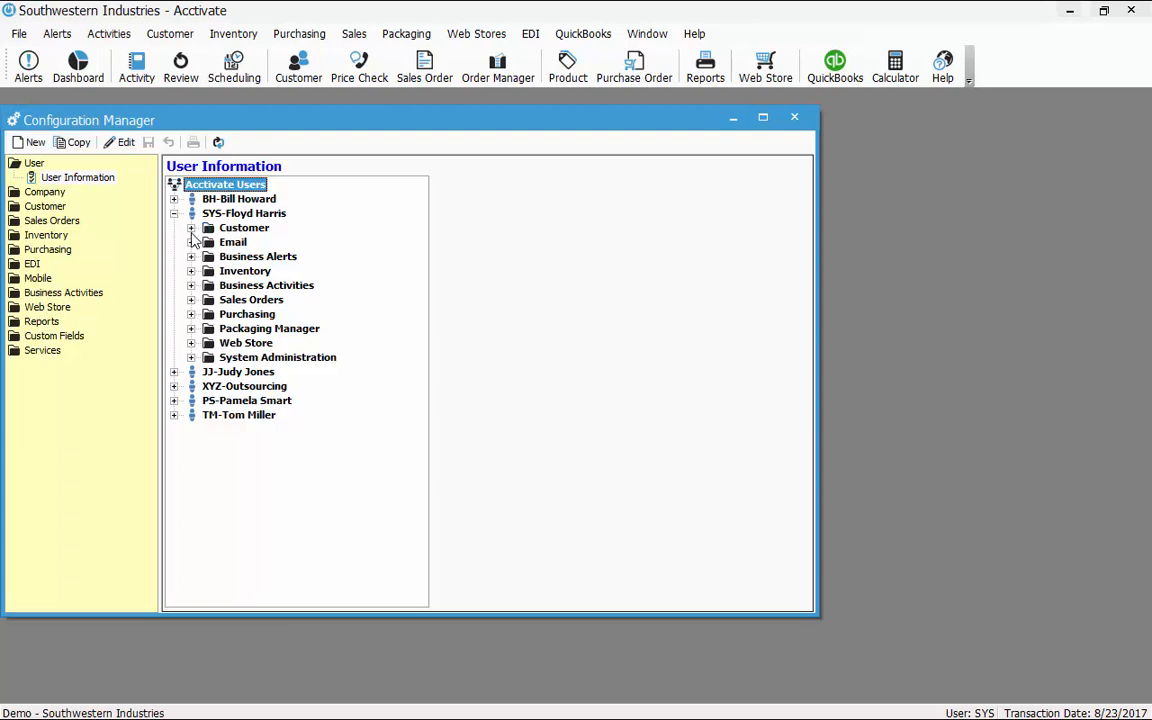
left_click(191, 230)
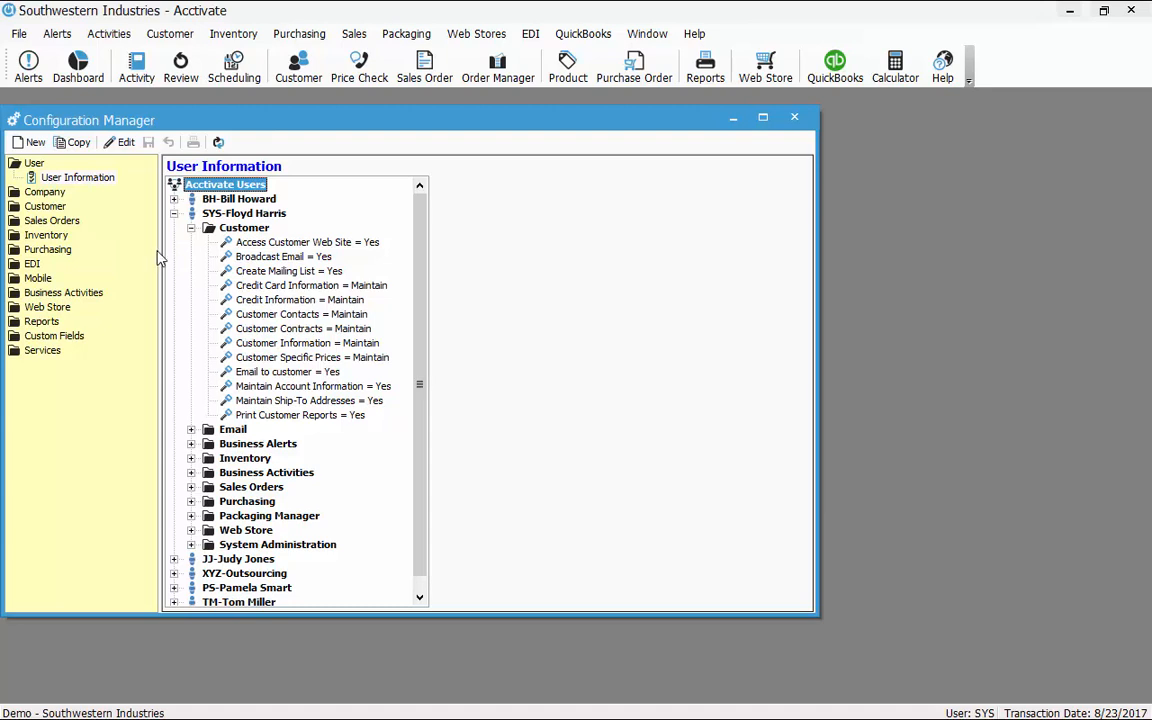
left_click(312, 401)
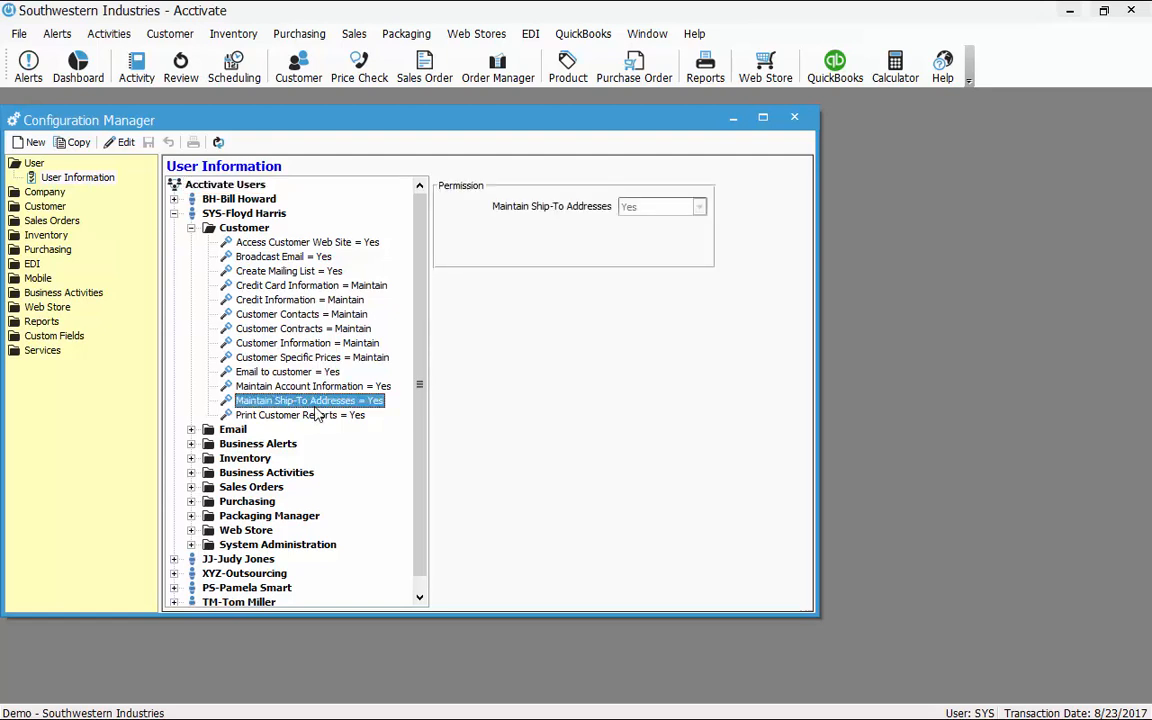
- Enable the warning for duplicate customer PO numbers in the sales order options and save the change
left_click(55, 221)
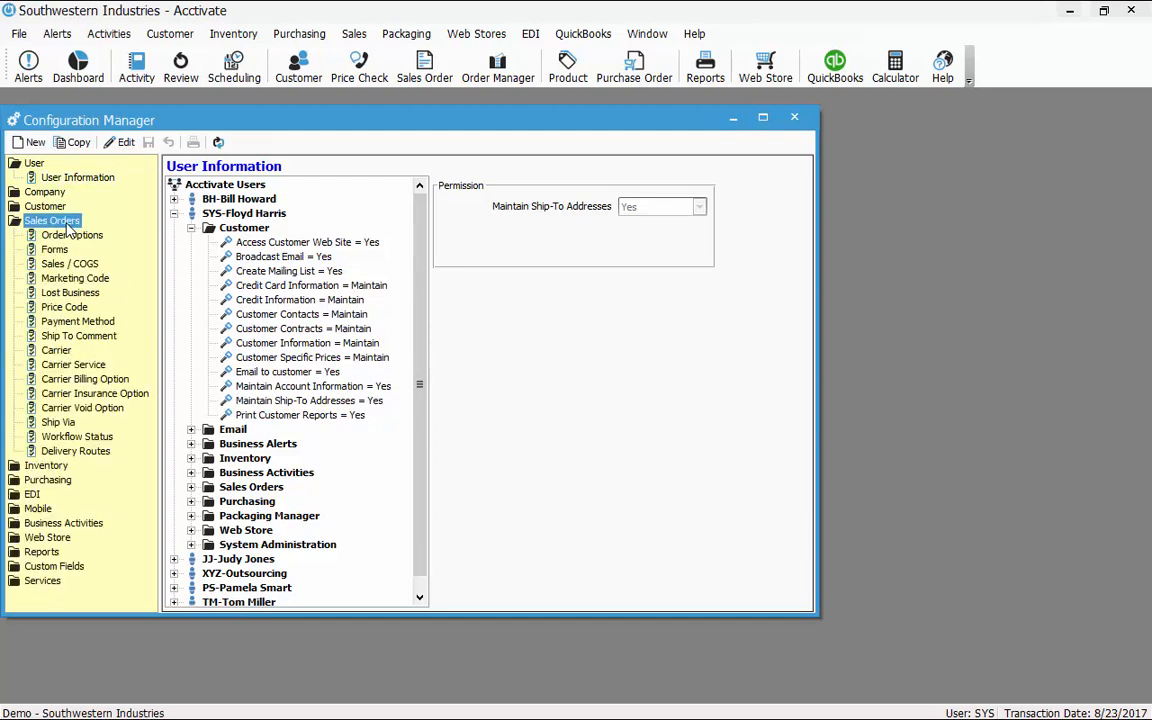
left_click(70, 236)
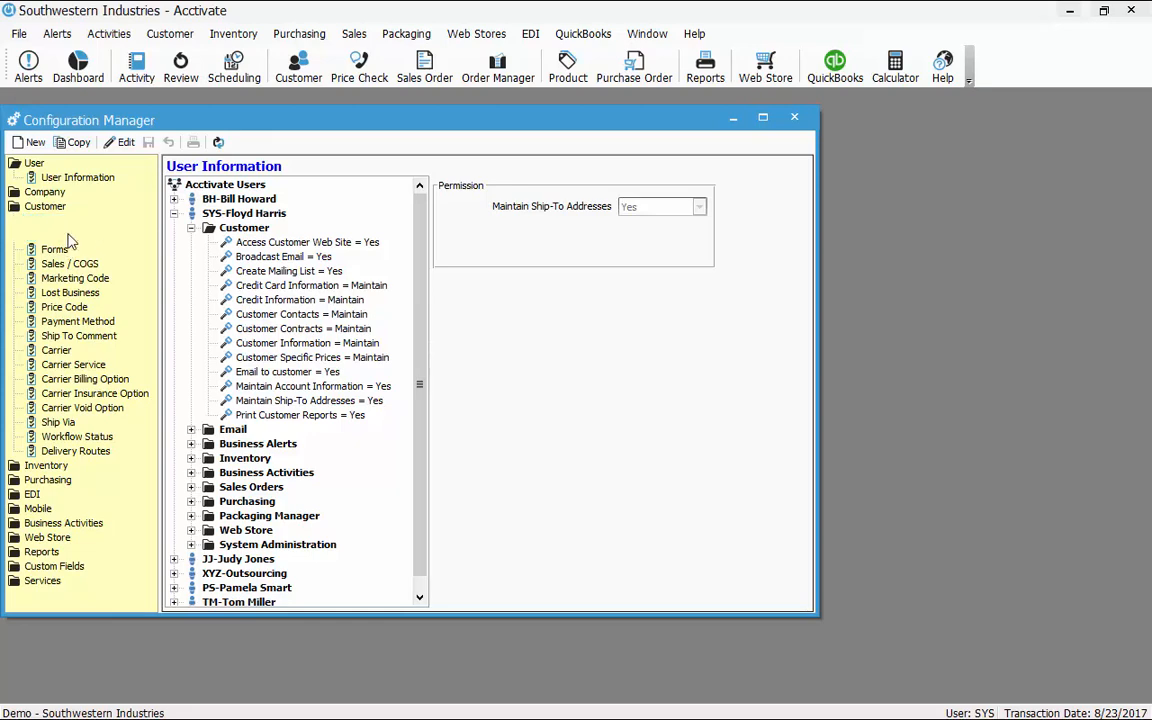
left_click(120, 142)
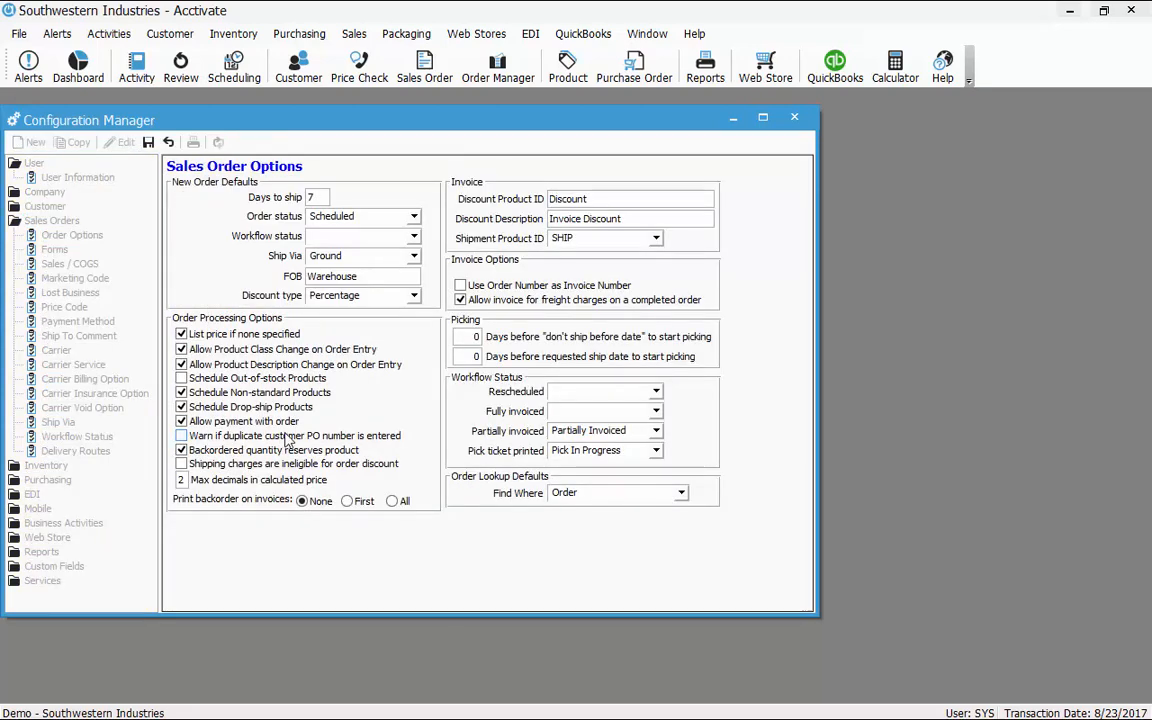
left_click(182, 437)
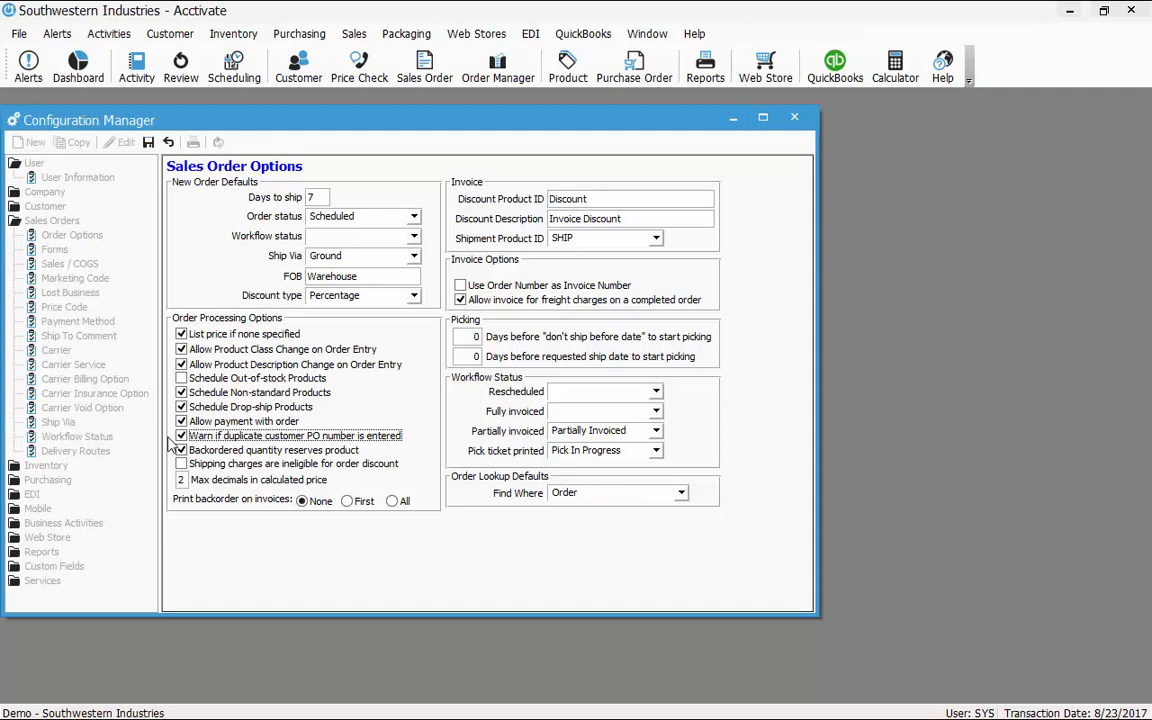
left_click(148, 143)
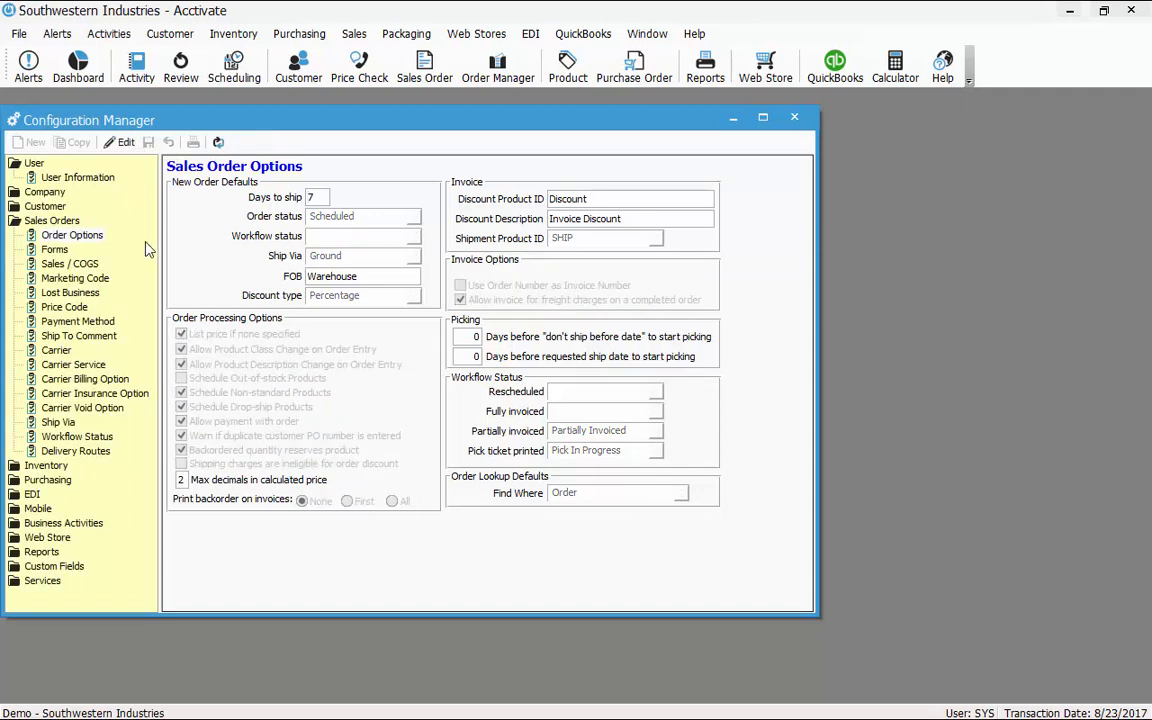
- Open the Inventory Options for editing, review the Require locations on all transactions setting, and save
left_click(46, 467)
double_click(48, 468)
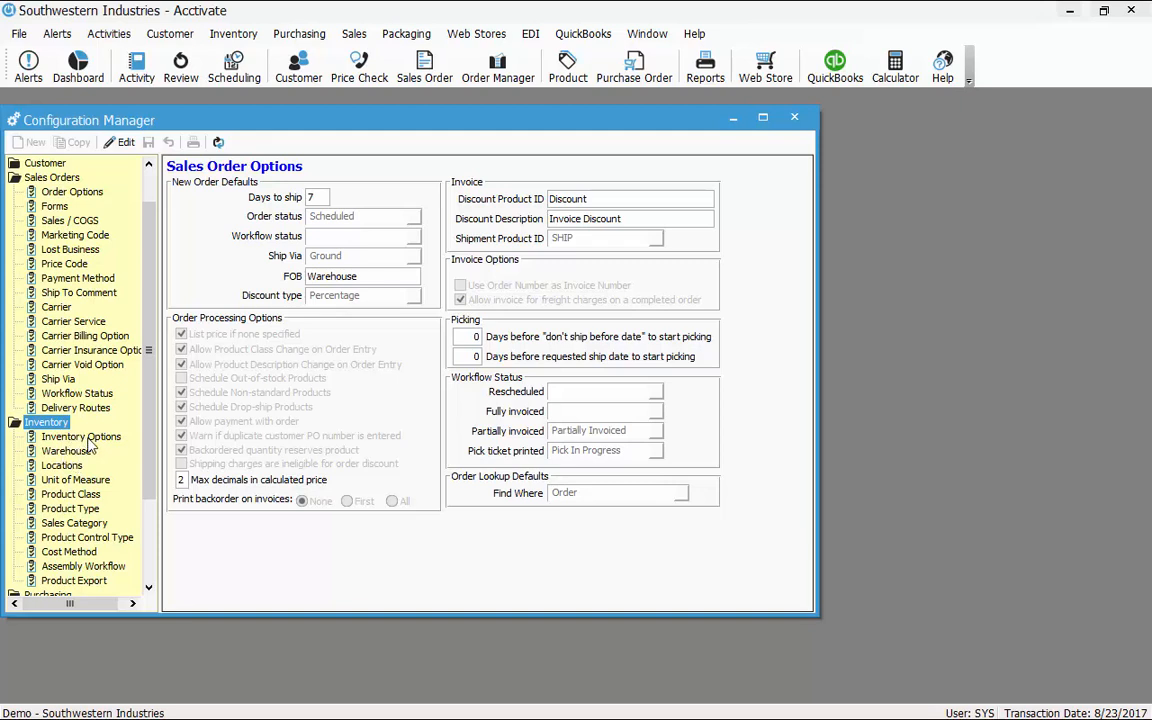
left_click(89, 440)
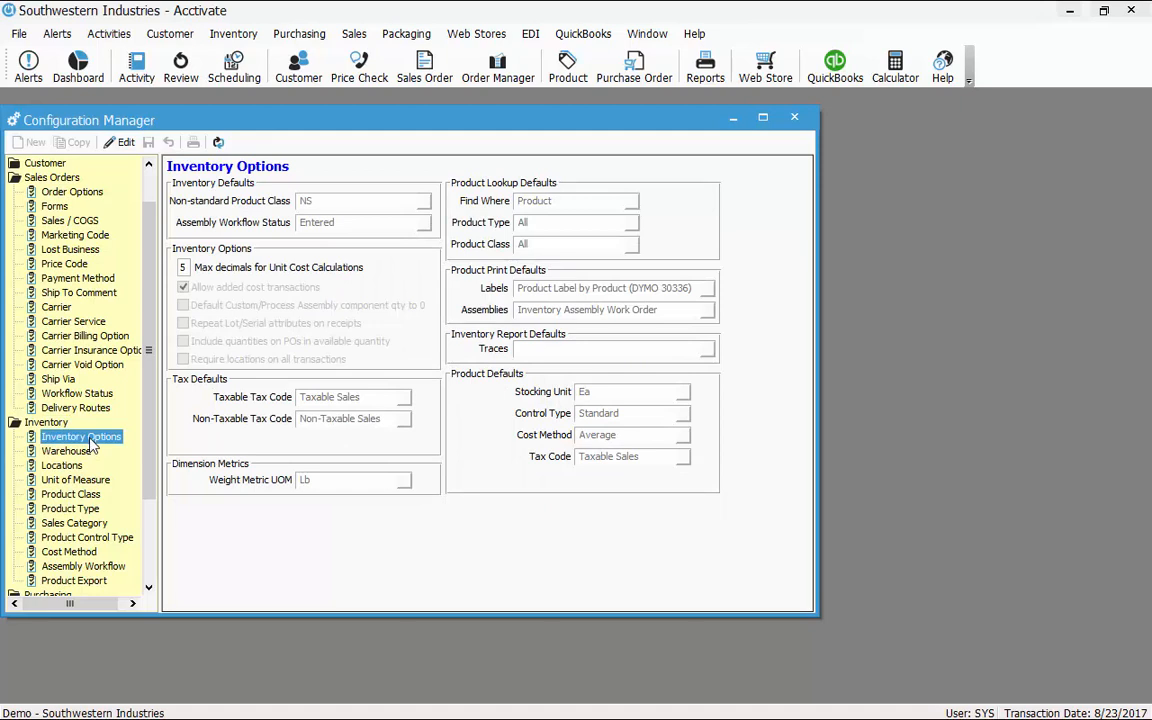
left_click(117, 143)
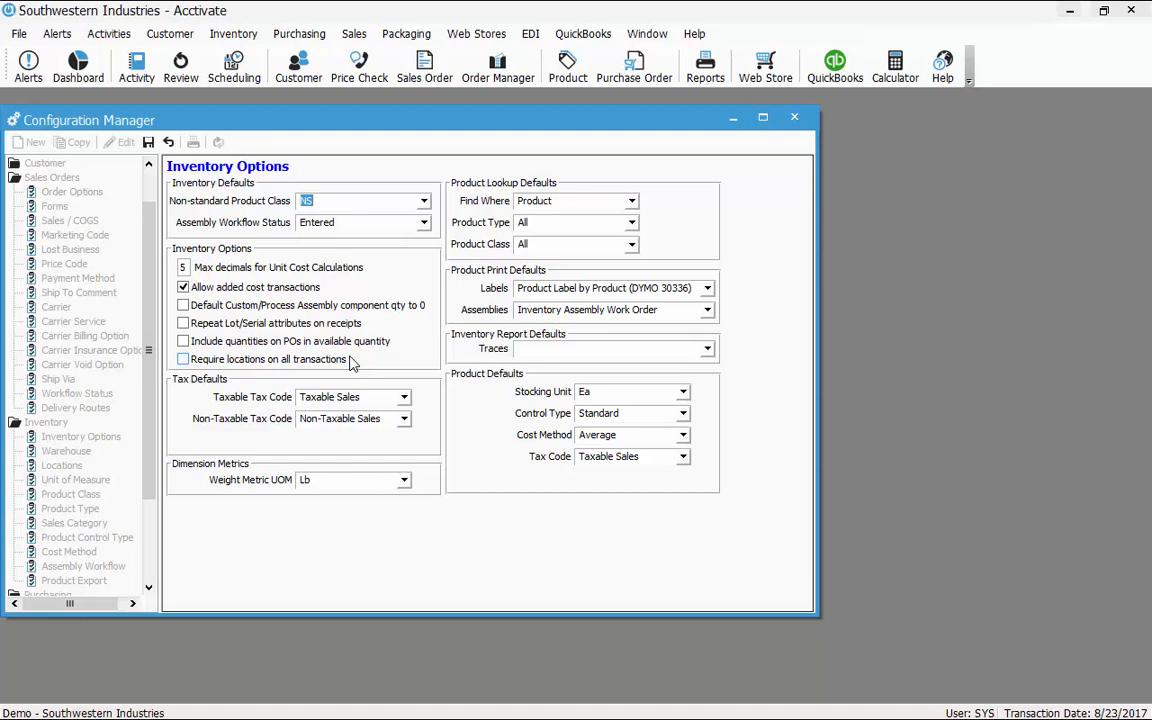
left_click(148, 142)
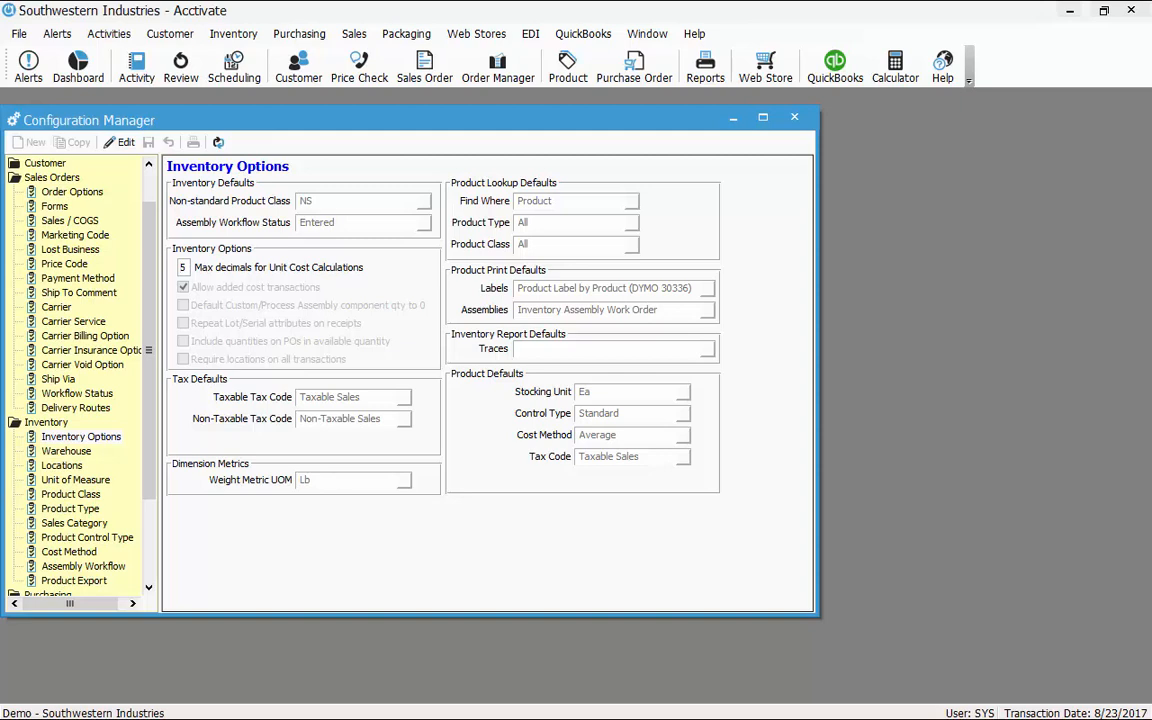
- Set the FTP service provider to SPS Commerce in the advanced FTP options of the EDI <system> trading partner
double_click(46, 422)
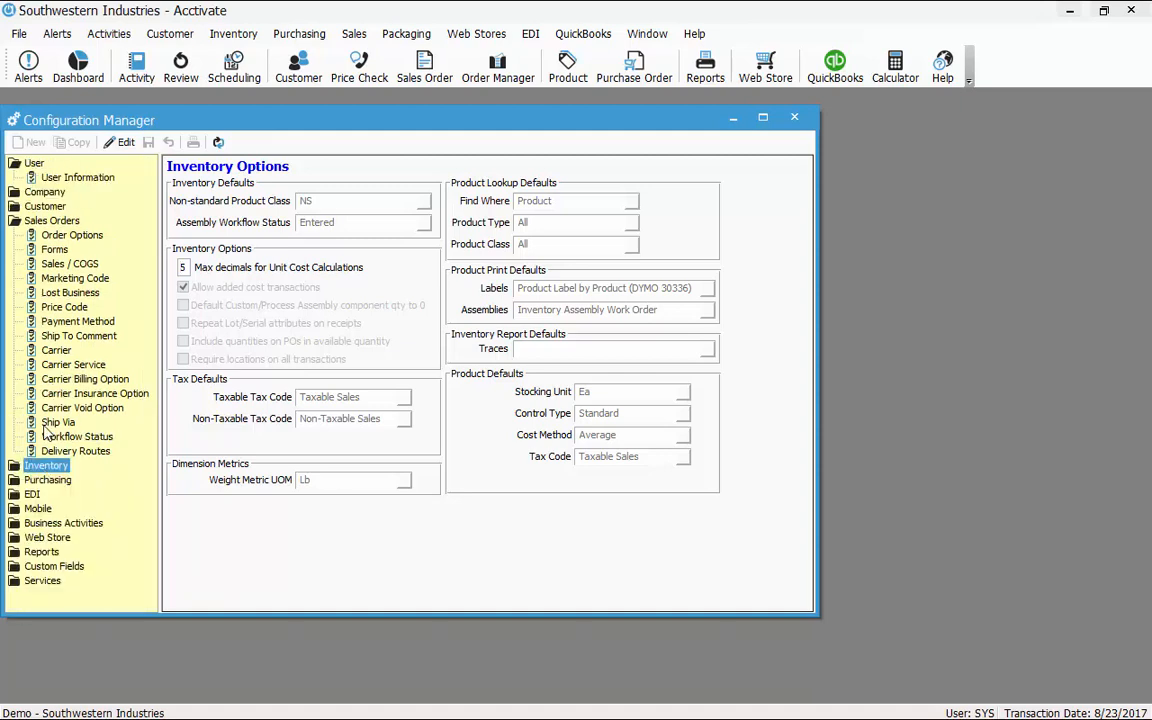
double_click(32, 495)
left_click(92, 512)
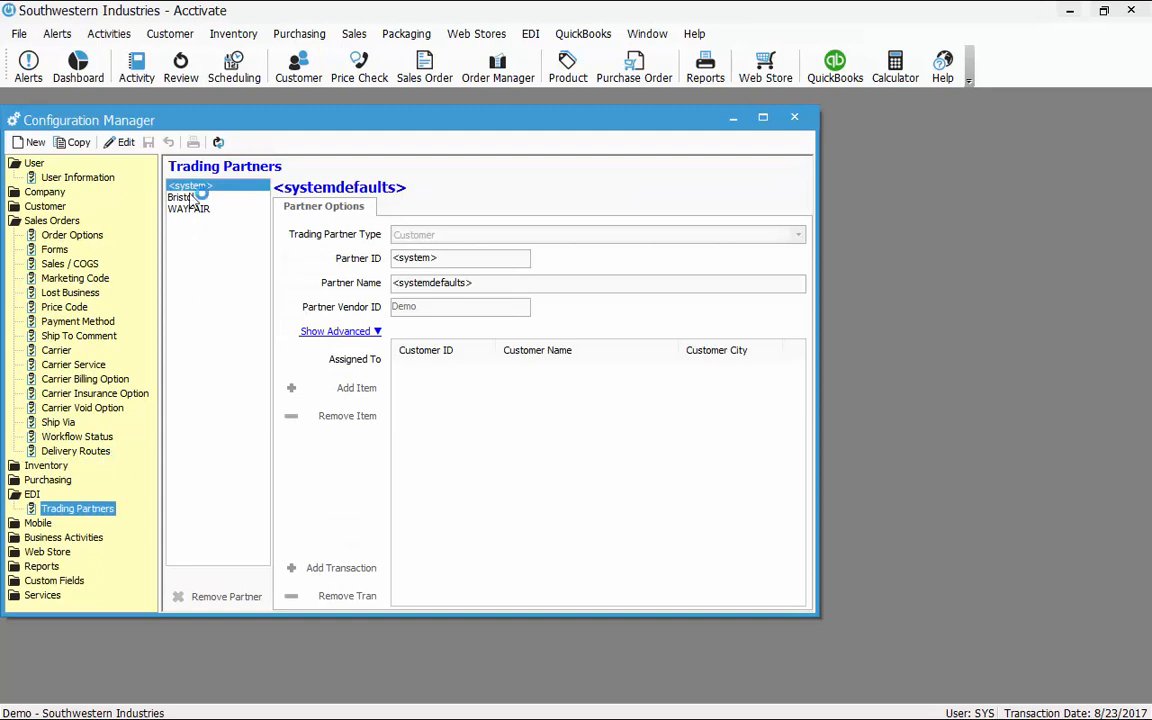
left_click(190, 187)
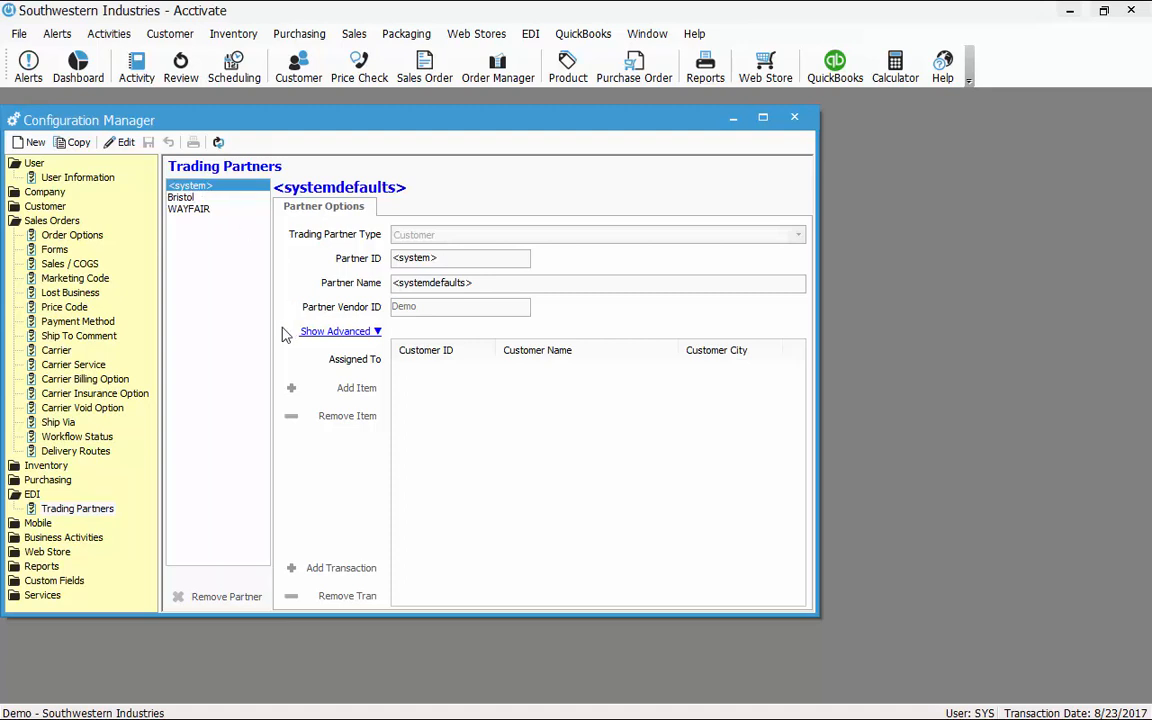
left_click(355, 333)
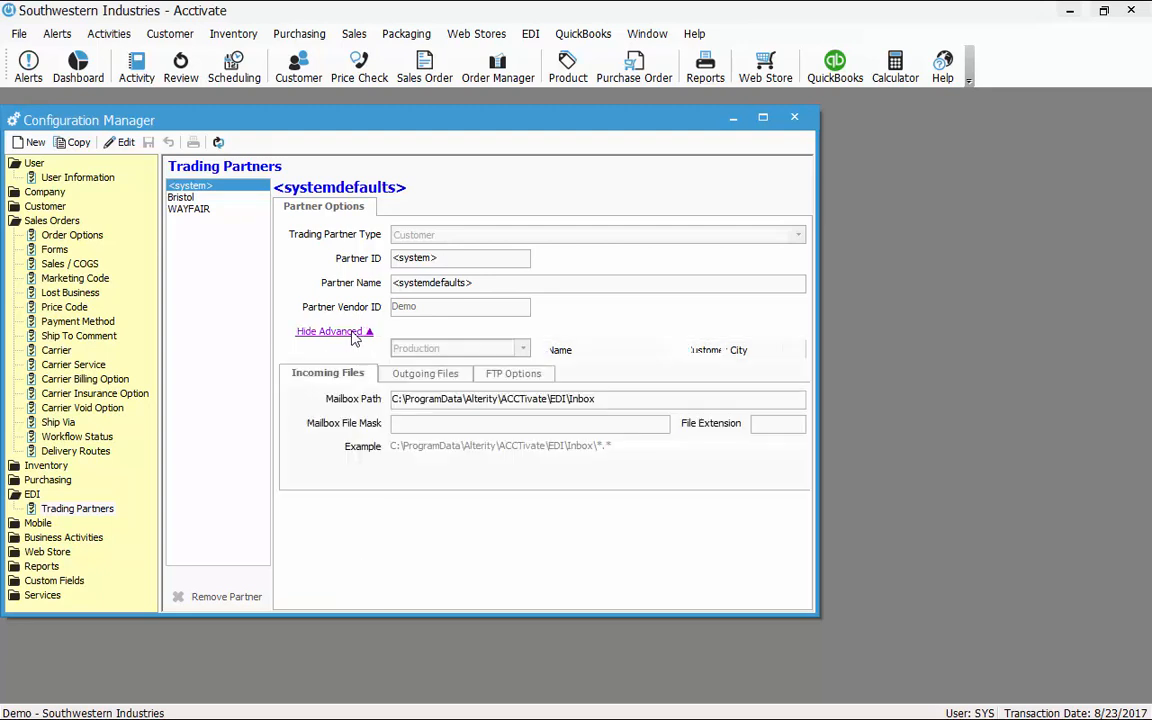
left_click(538, 380)
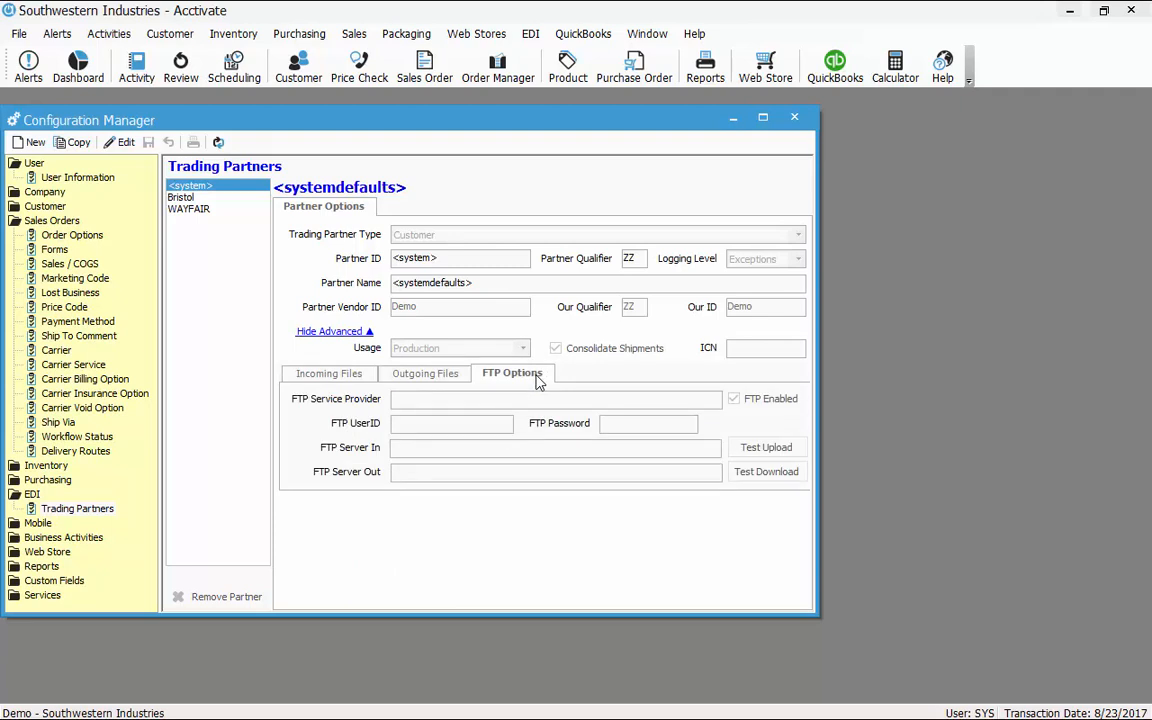
left_click(119, 142)
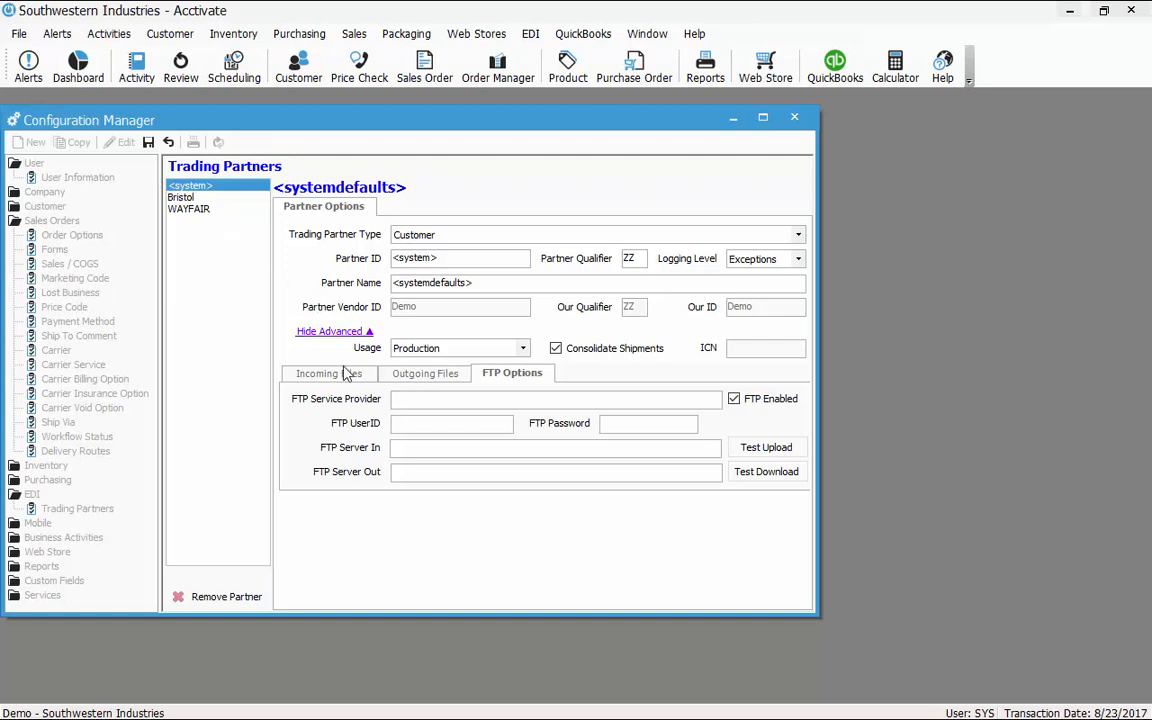
left_click(404, 401)
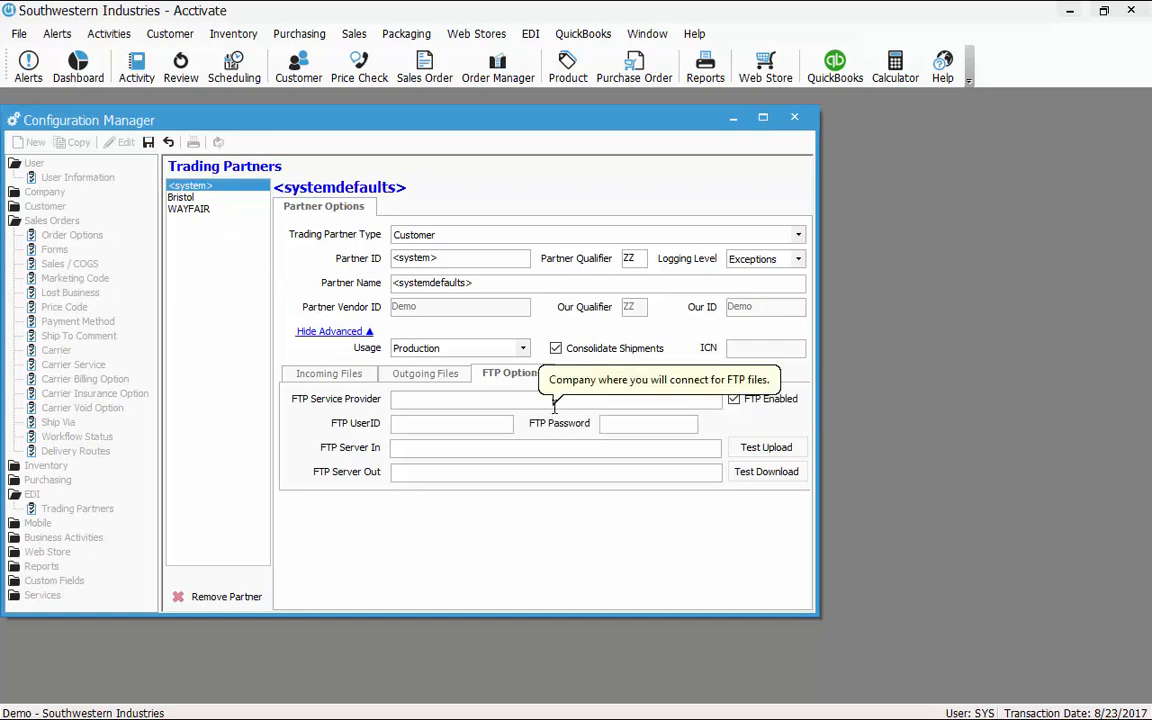
type("SPS Commerce")
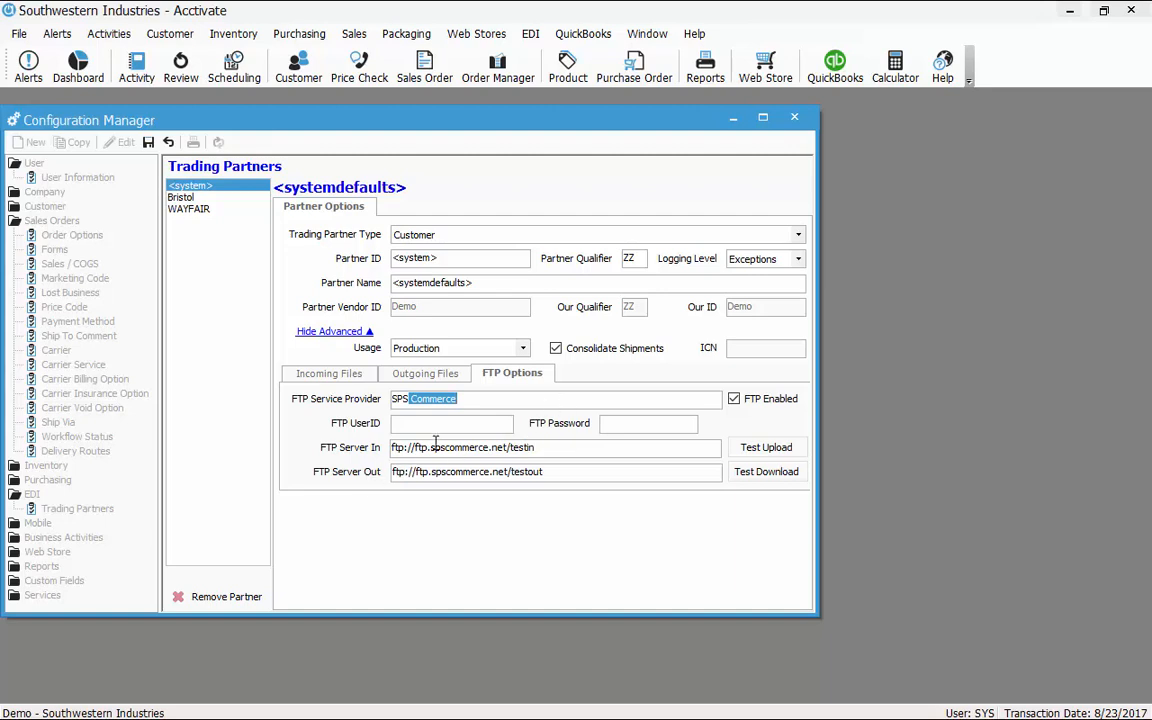
mouse_move(584, 473)
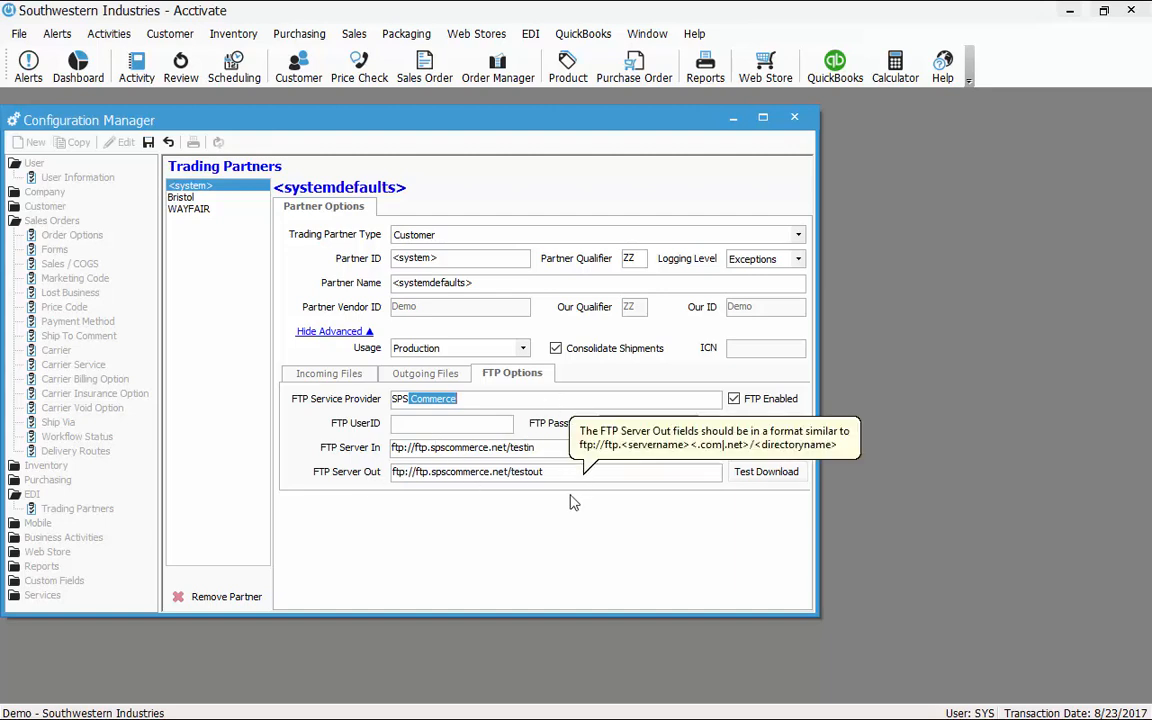
left_click(489, 424)
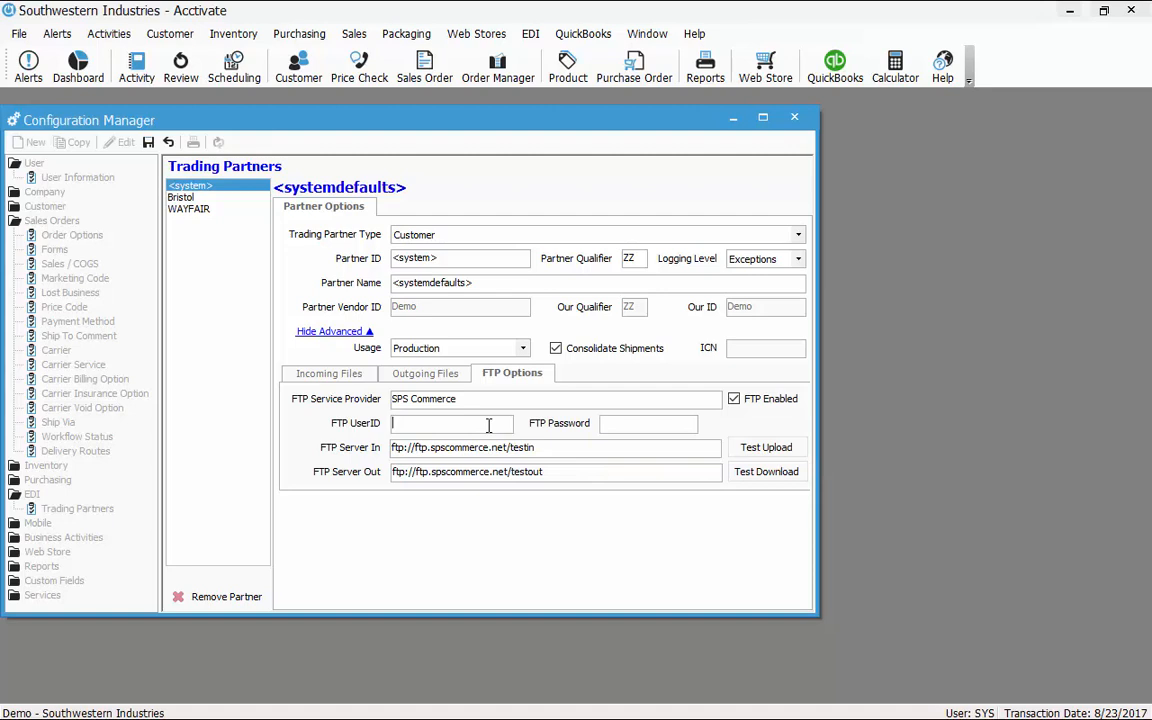
mouse_move(636, 430)
- Review the Customer Purchase Order settings of the Bristol and WAYFAIR trading partners, then save the trading partner changes
left_click(190, 198)
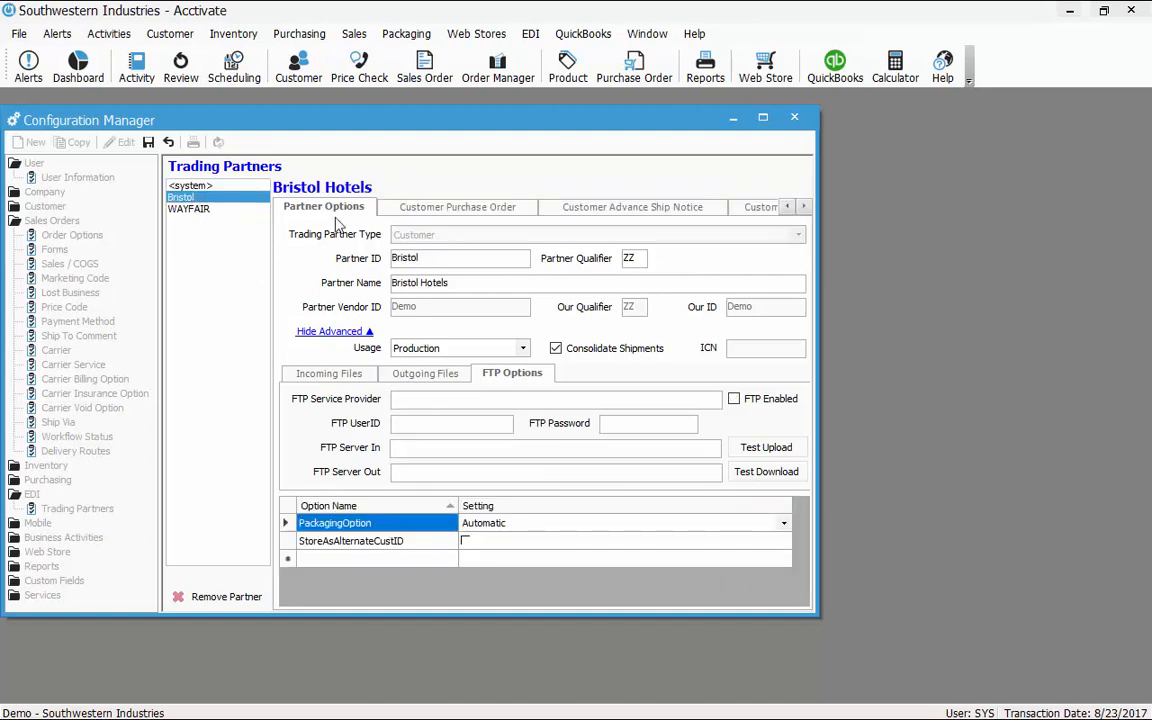
left_click(475, 212)
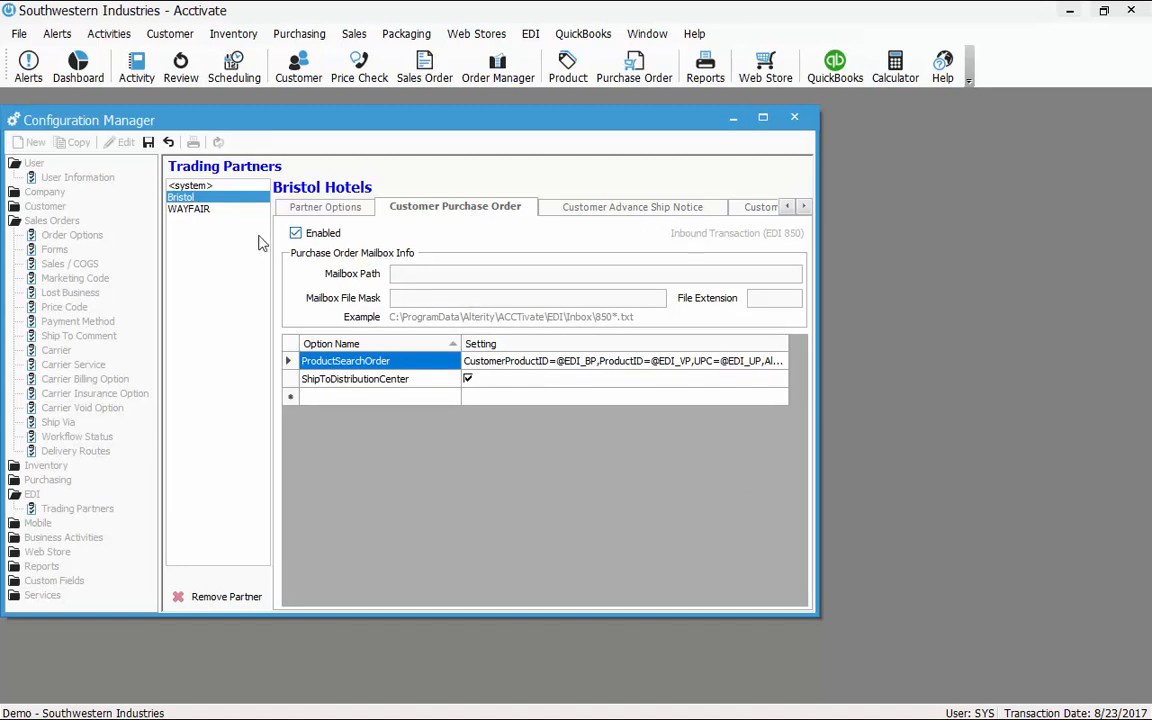
left_click(203, 216)
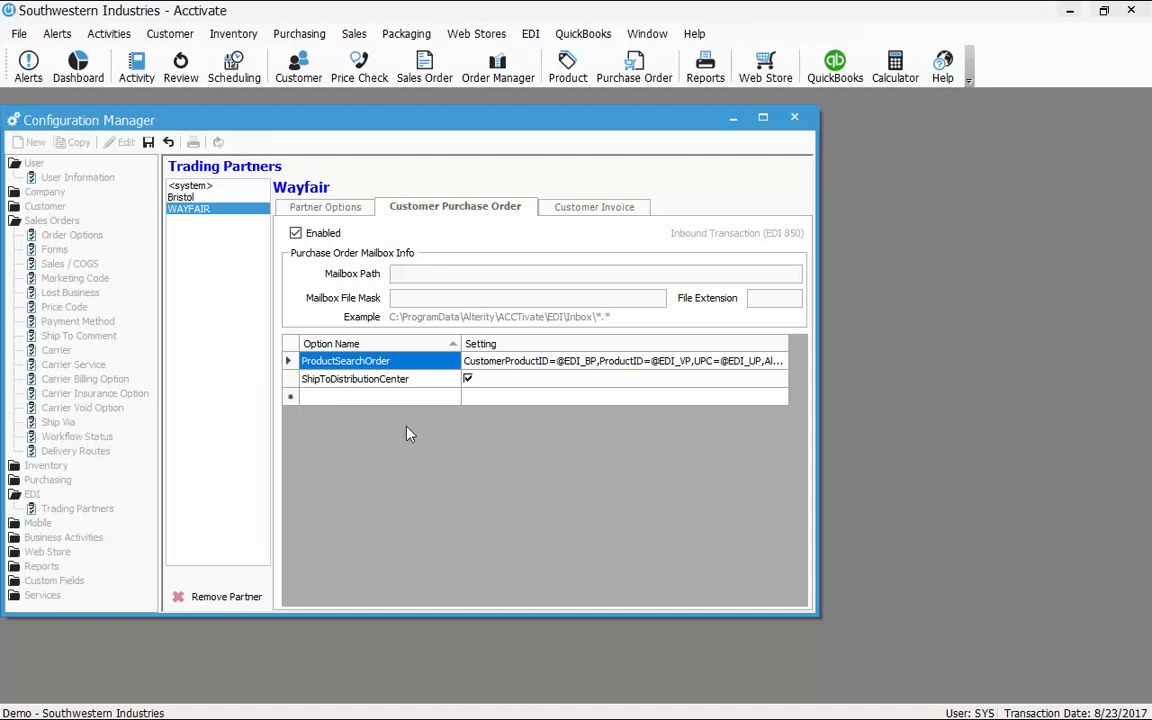
left_click(149, 143)
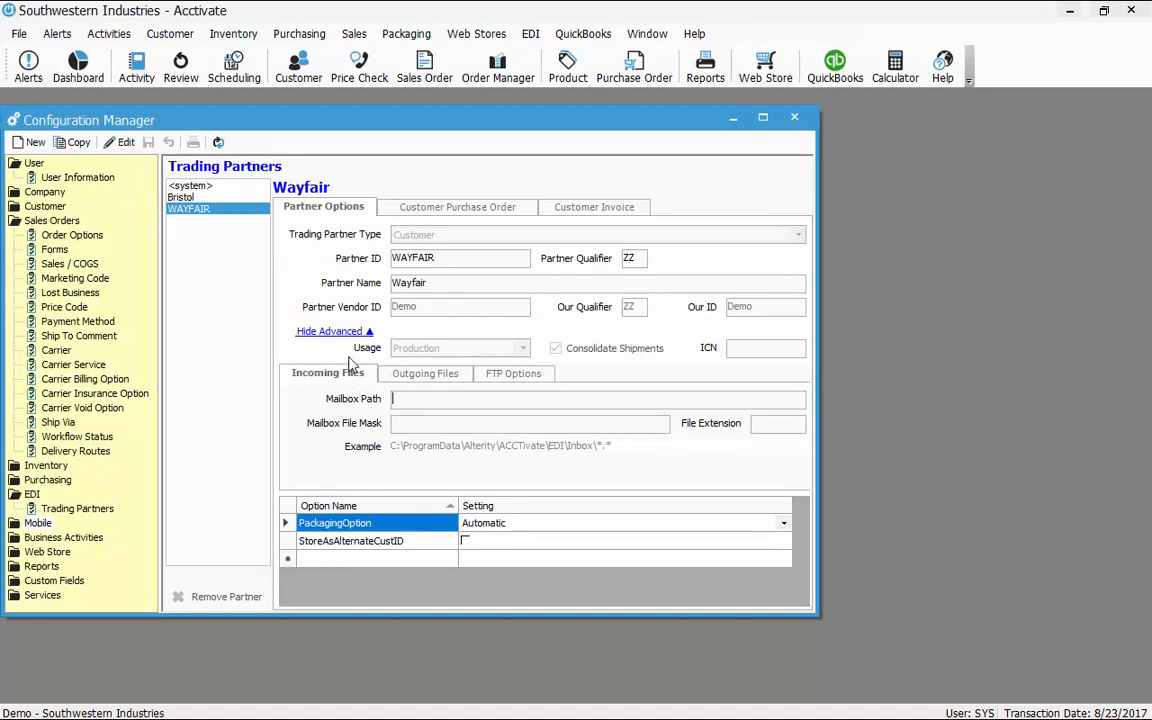
- In the Mobile Inventory Receipts options, try enabling Receive in purchase units, switch it back off, save, and close Configuration Manager
double_click(40, 523)
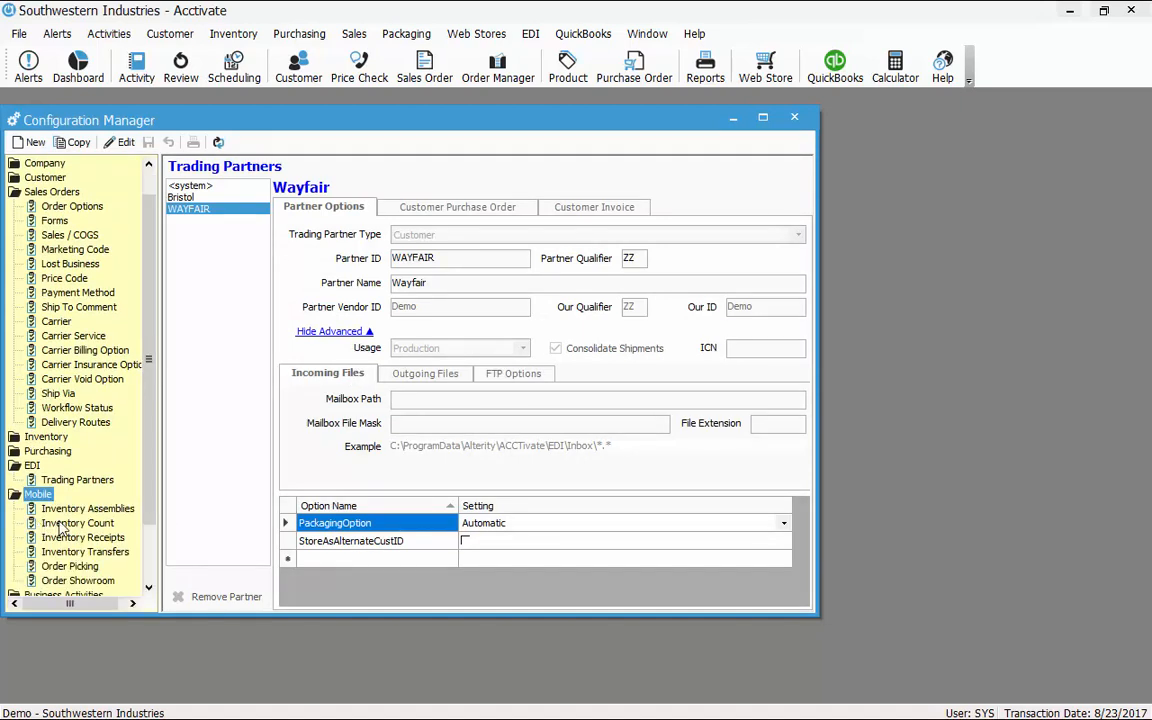
left_click(111, 541)
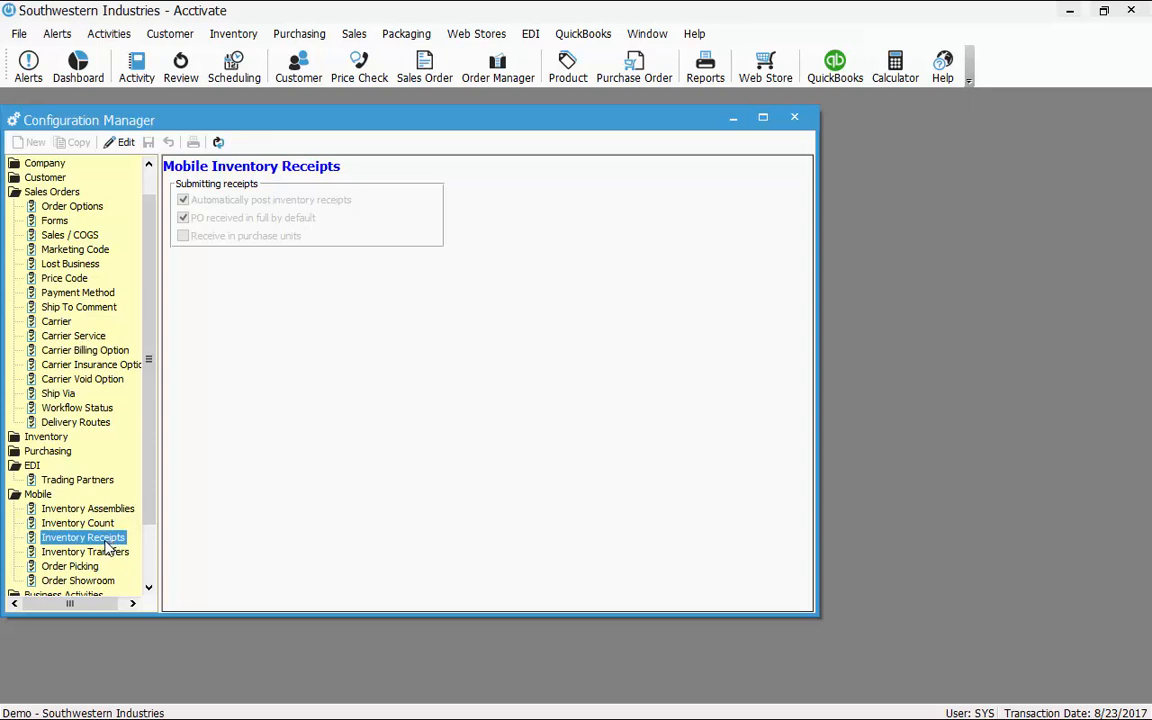
left_click(121, 142)
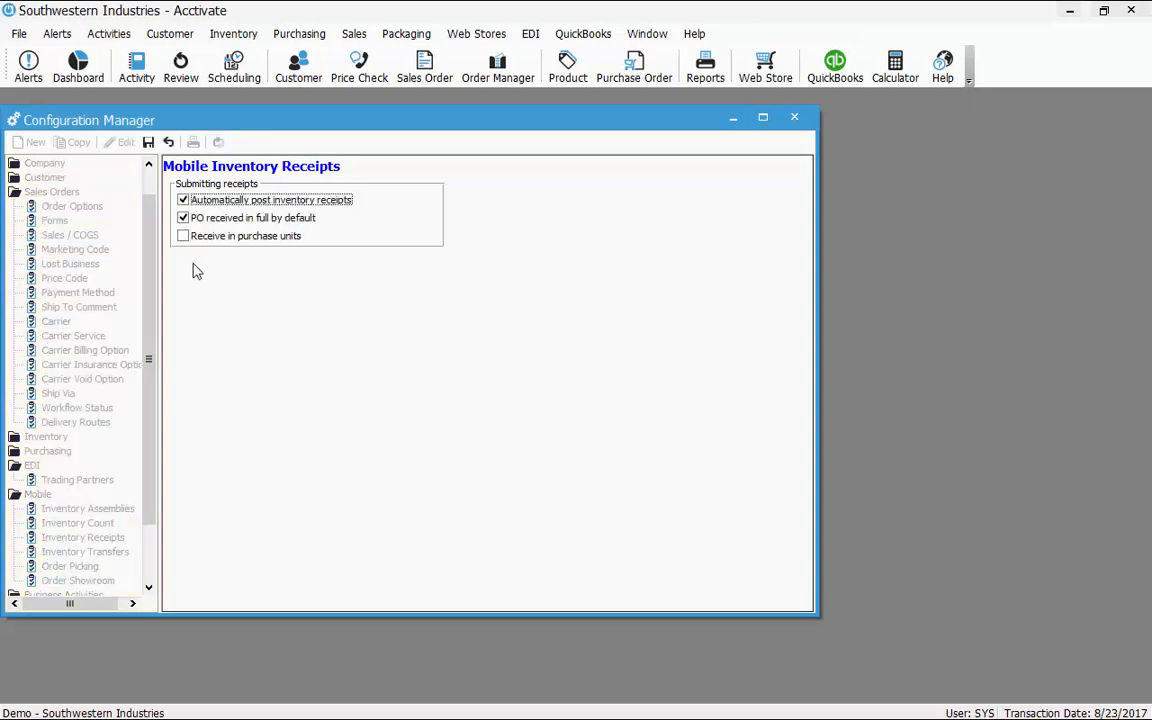
left_click(208, 236)
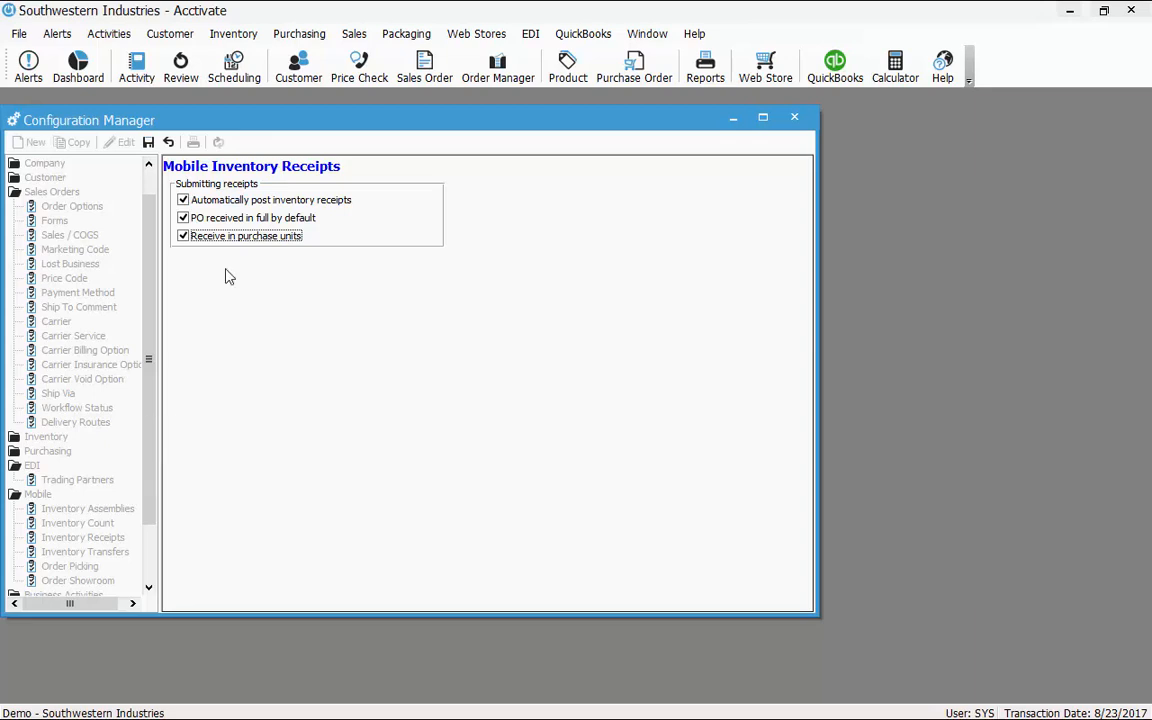
left_click(202, 238)
left_click(148, 145)
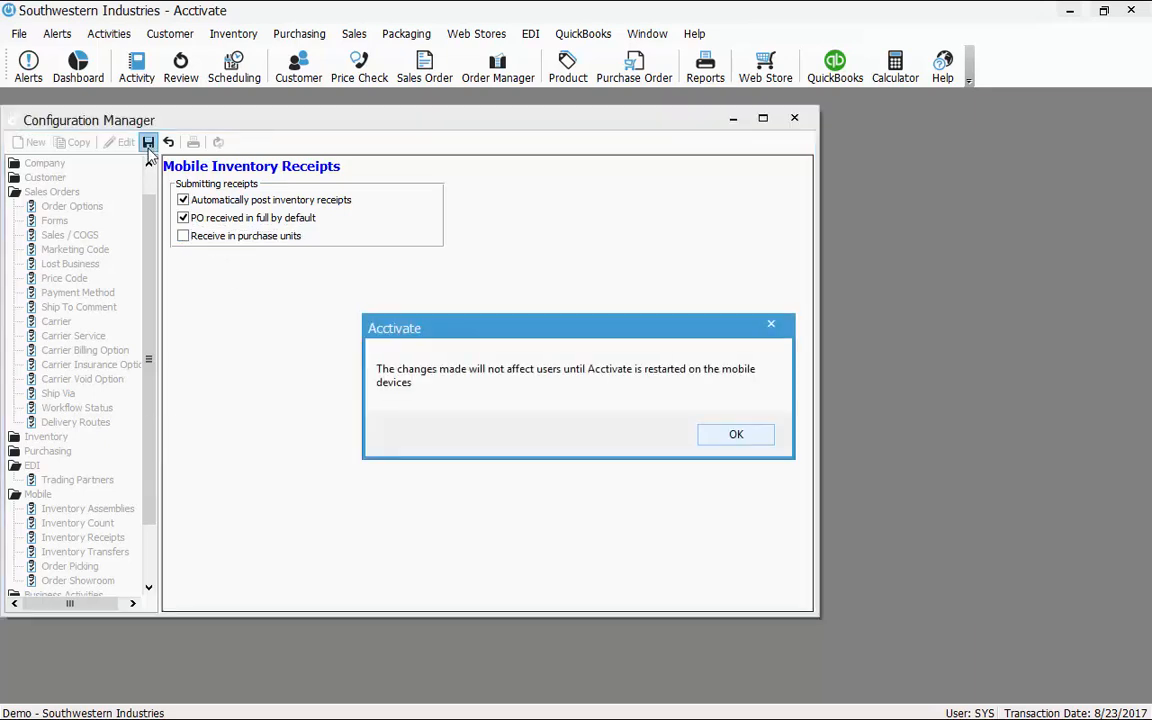
left_click(737, 433)
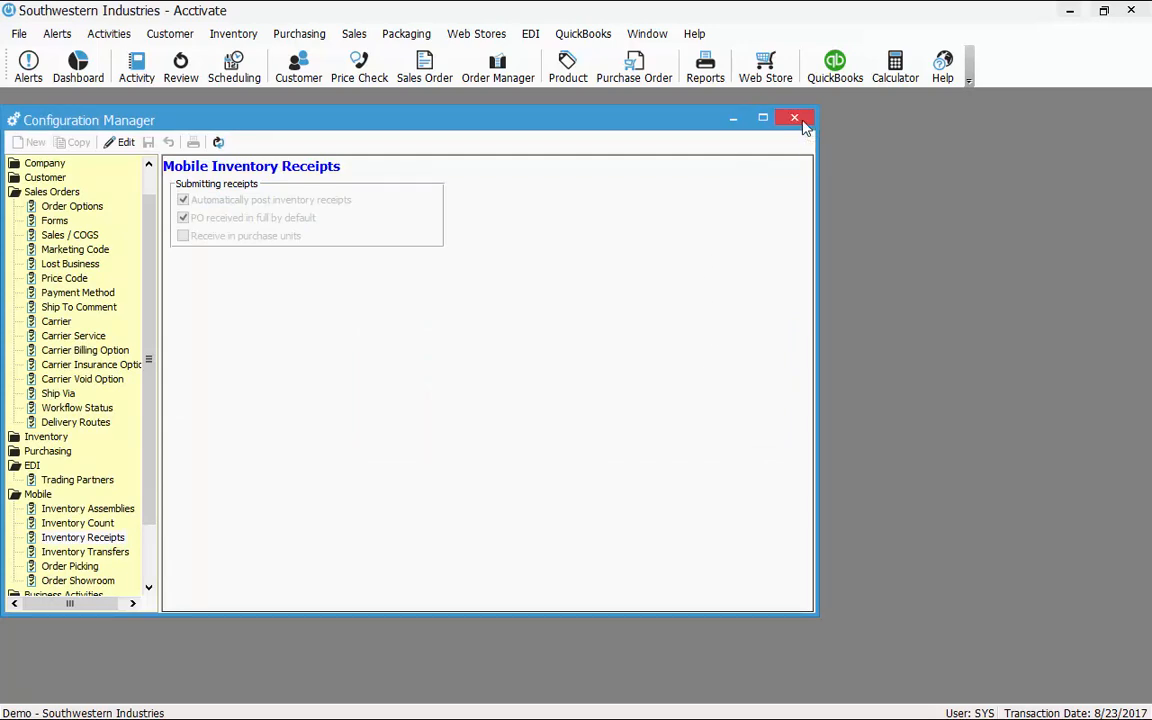
left_click(805, 126)
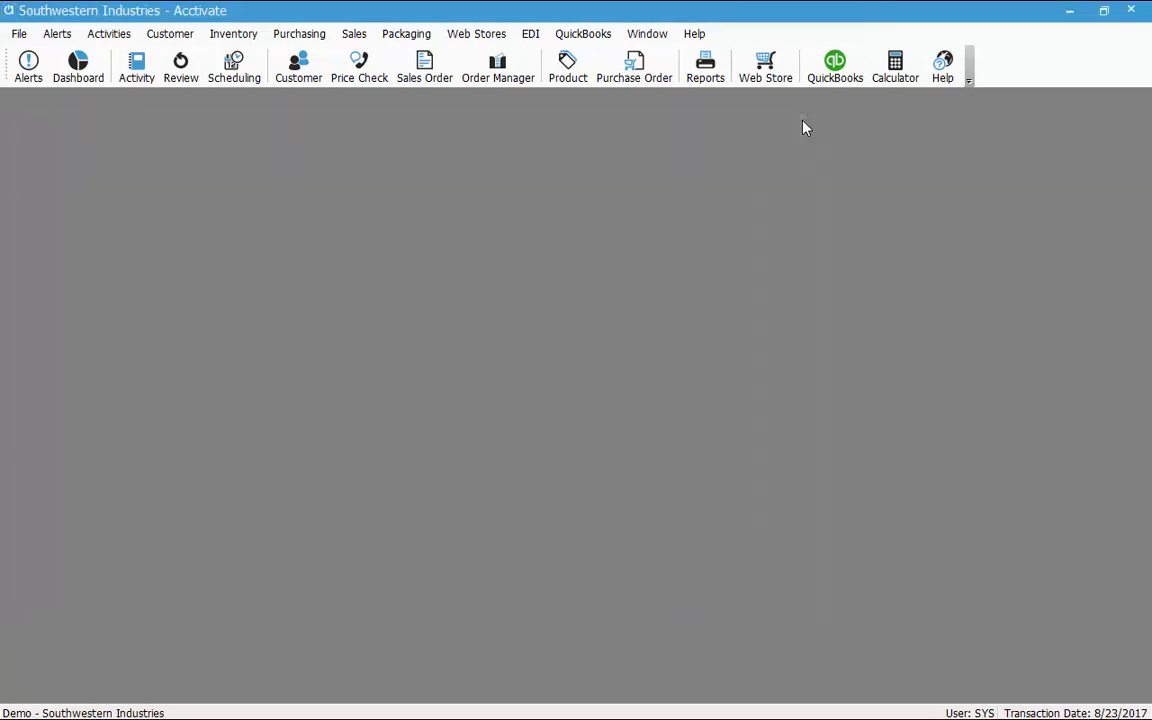
- Open Process EDI, examine the Bristol purchase order warnings plus the WAYFAIR order and invoice entries, and close the EDI window
left_click(532, 34)
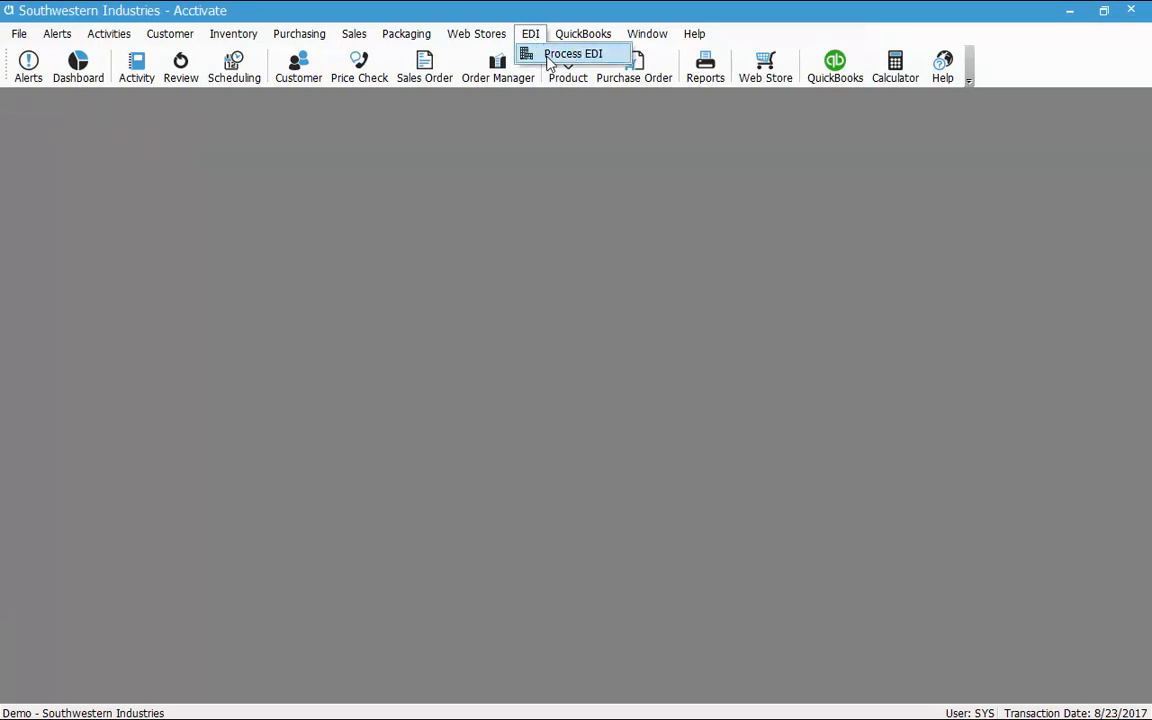
left_click(572, 54)
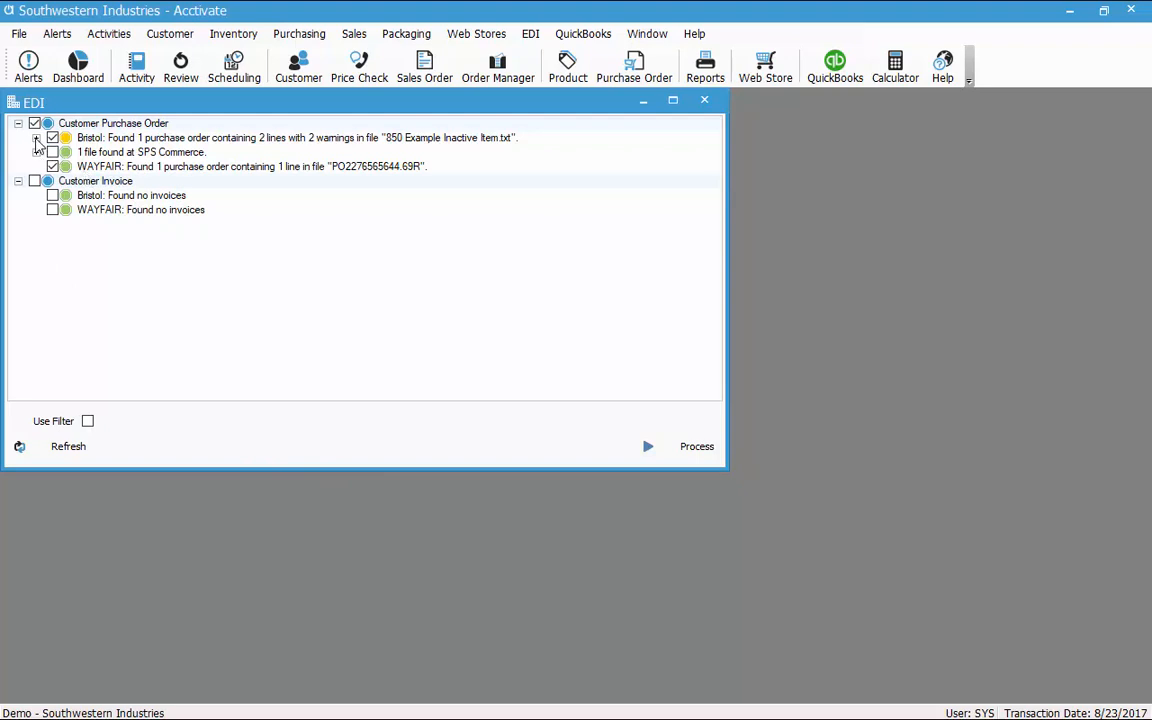
left_click(36, 138)
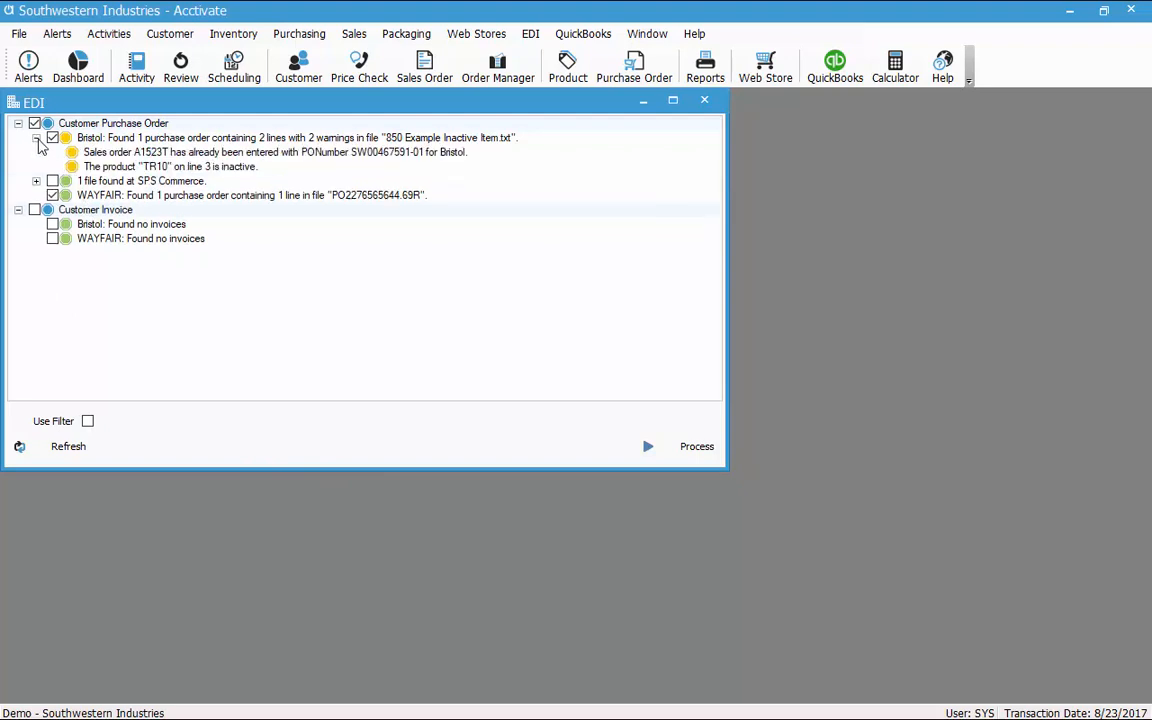
left_click(186, 156)
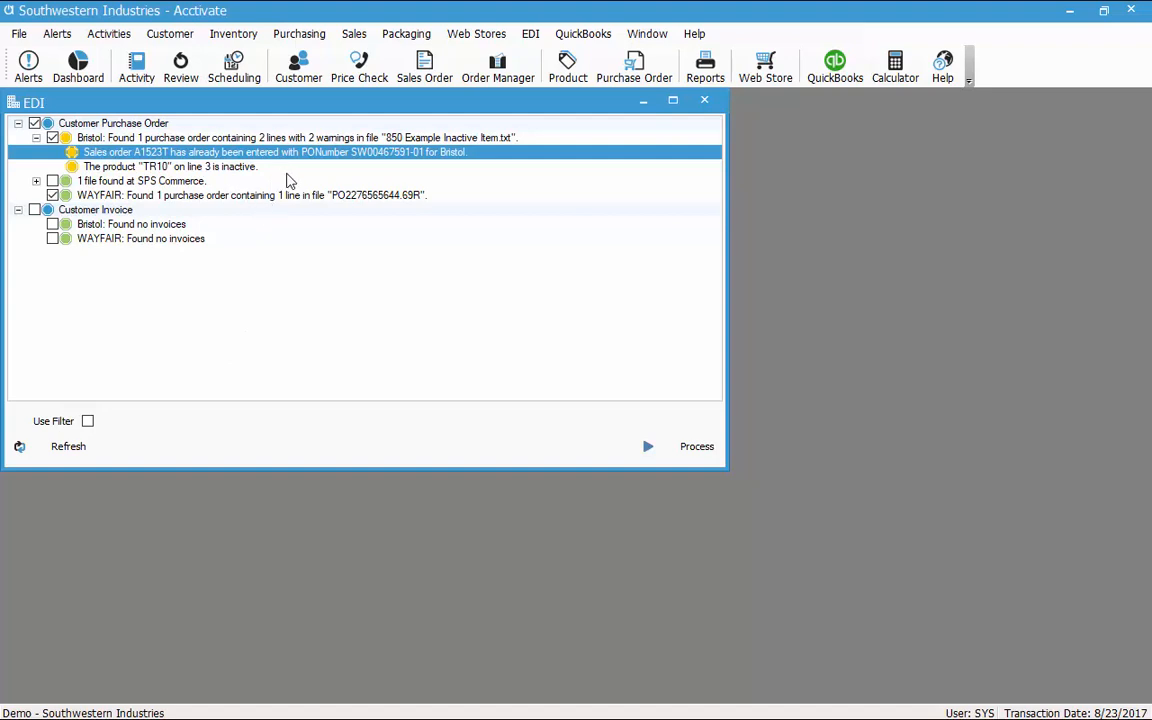
left_click(288, 170)
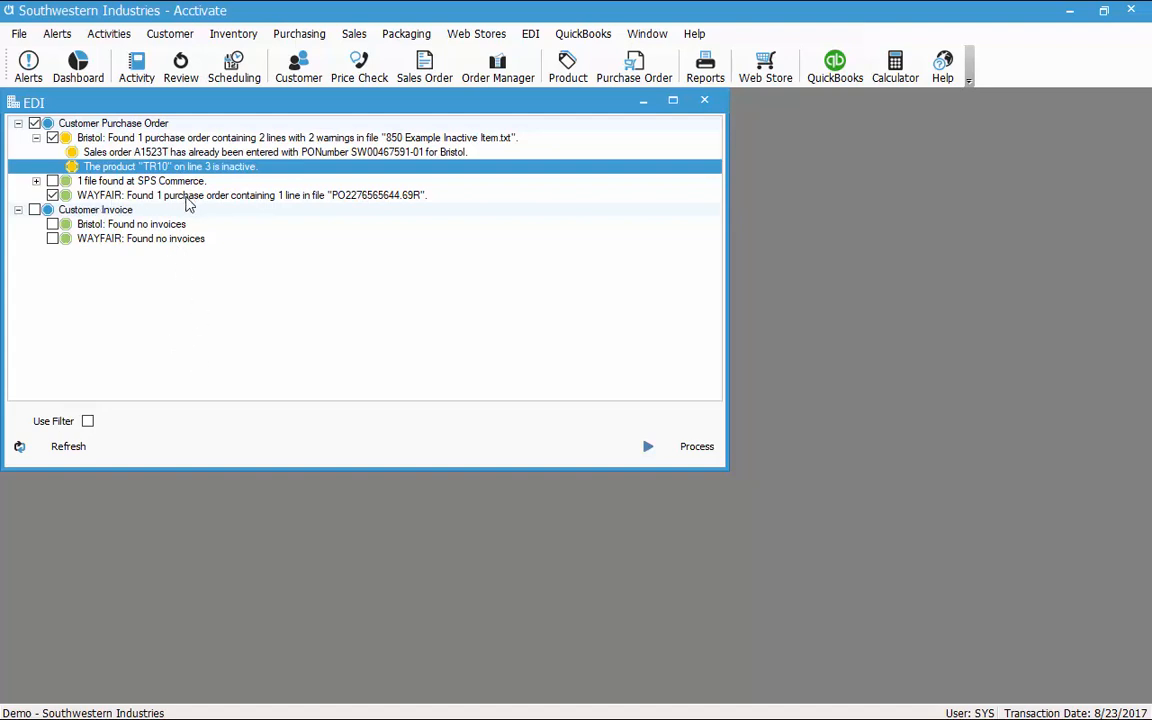
left_click(186, 197)
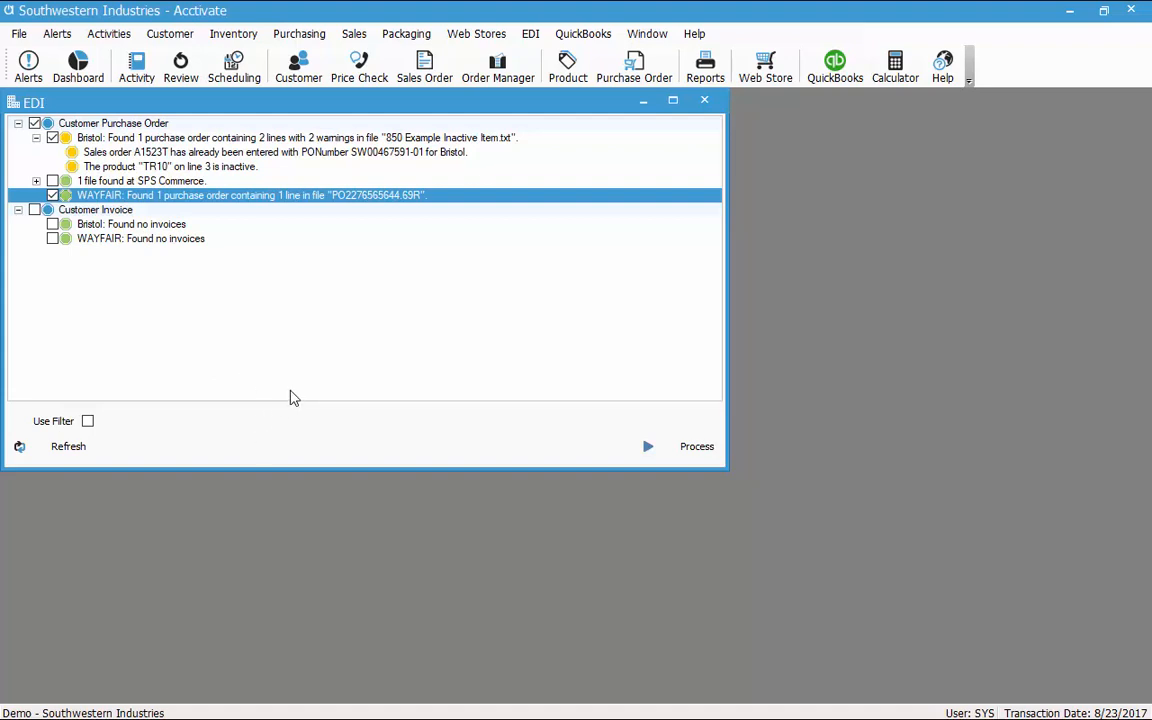
left_click(150, 240)
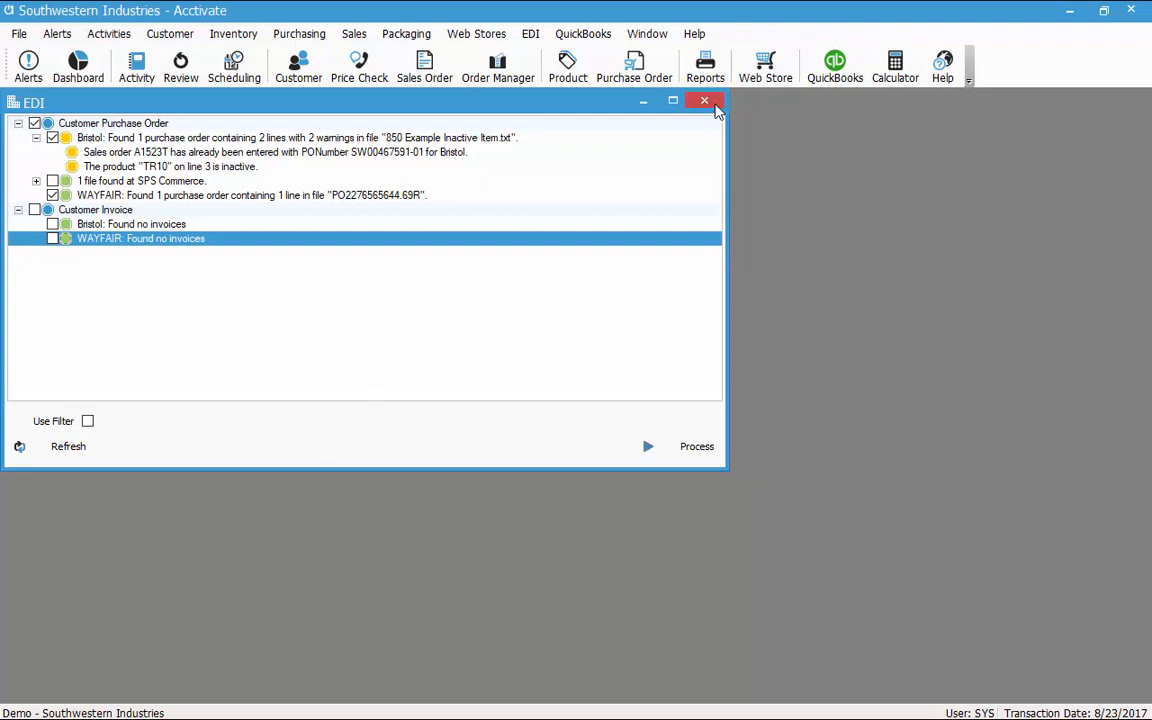
left_click(705, 102)
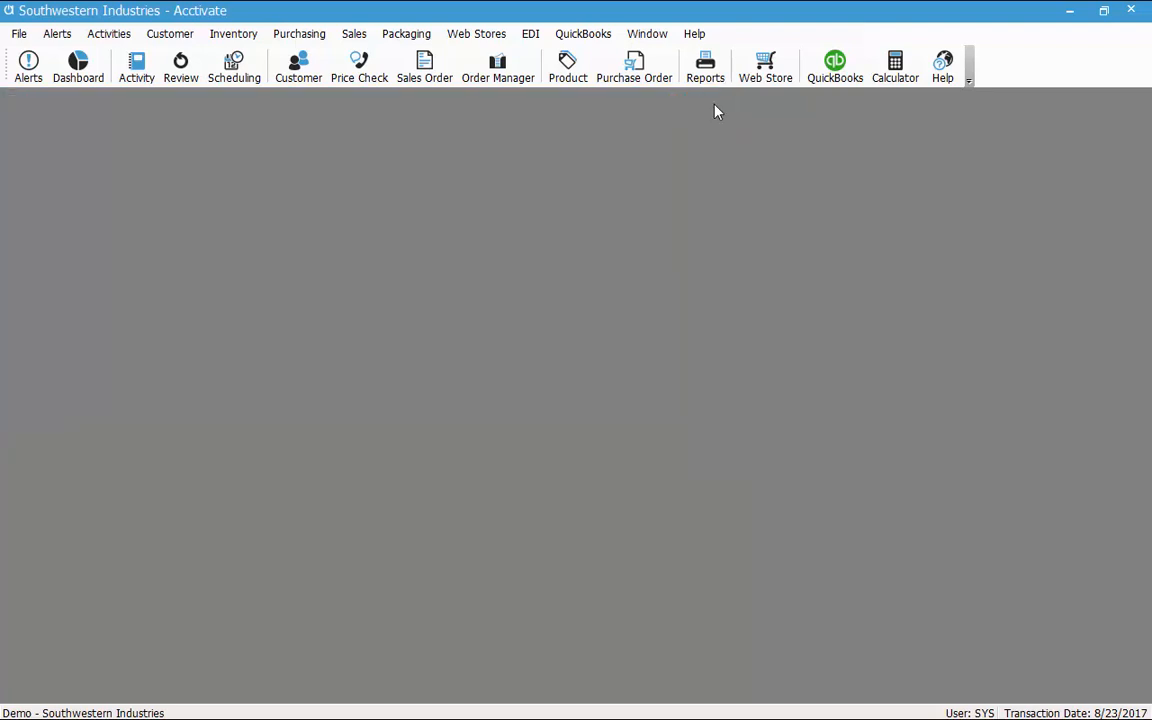
- Look up product A121, show its alternate IDs, and open the product record for editing
left_click(565, 78)
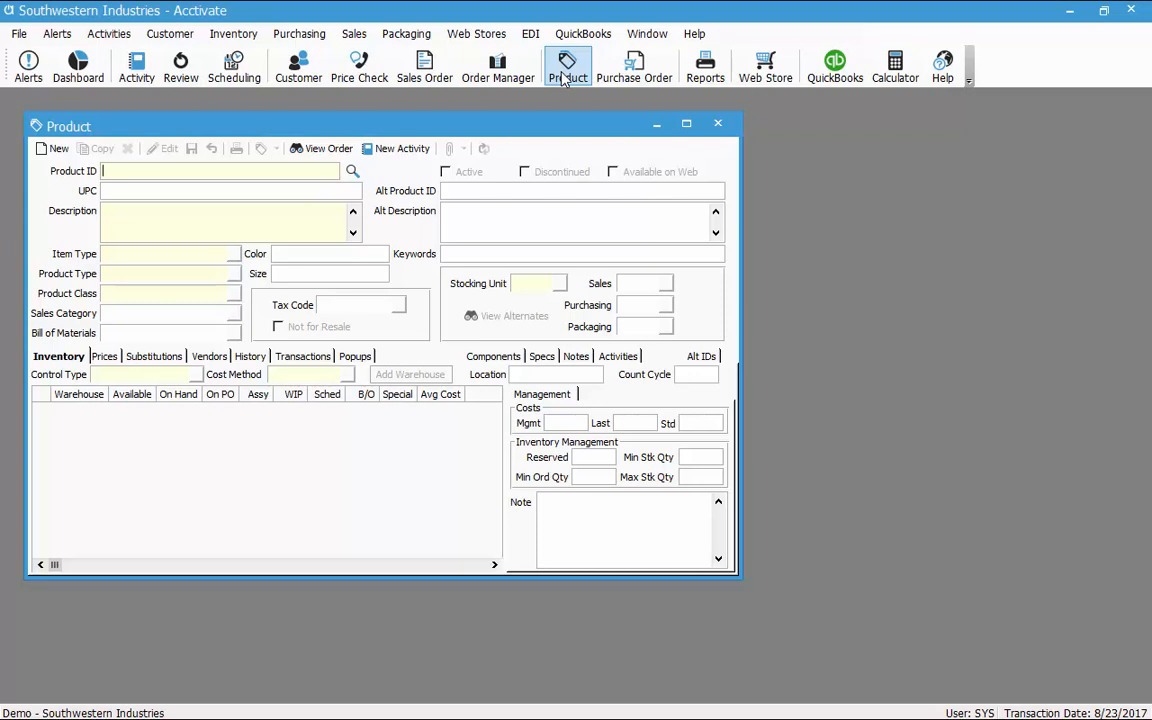
type("a121")
key("Tab")
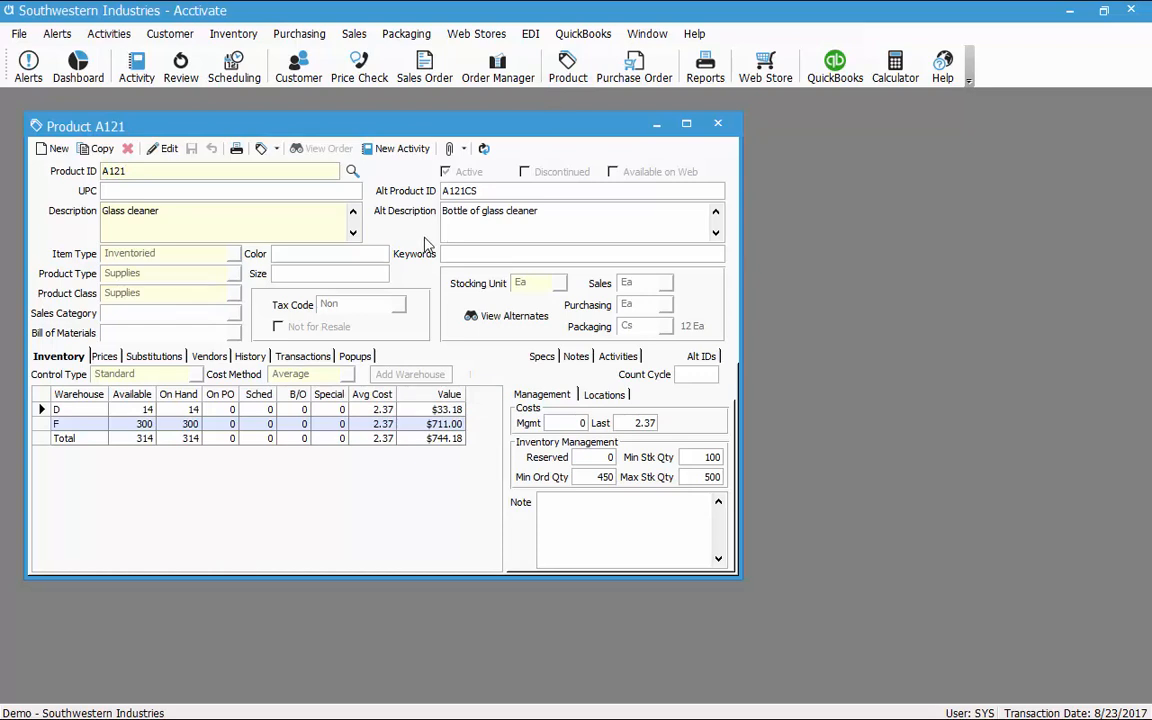
left_click(701, 357)
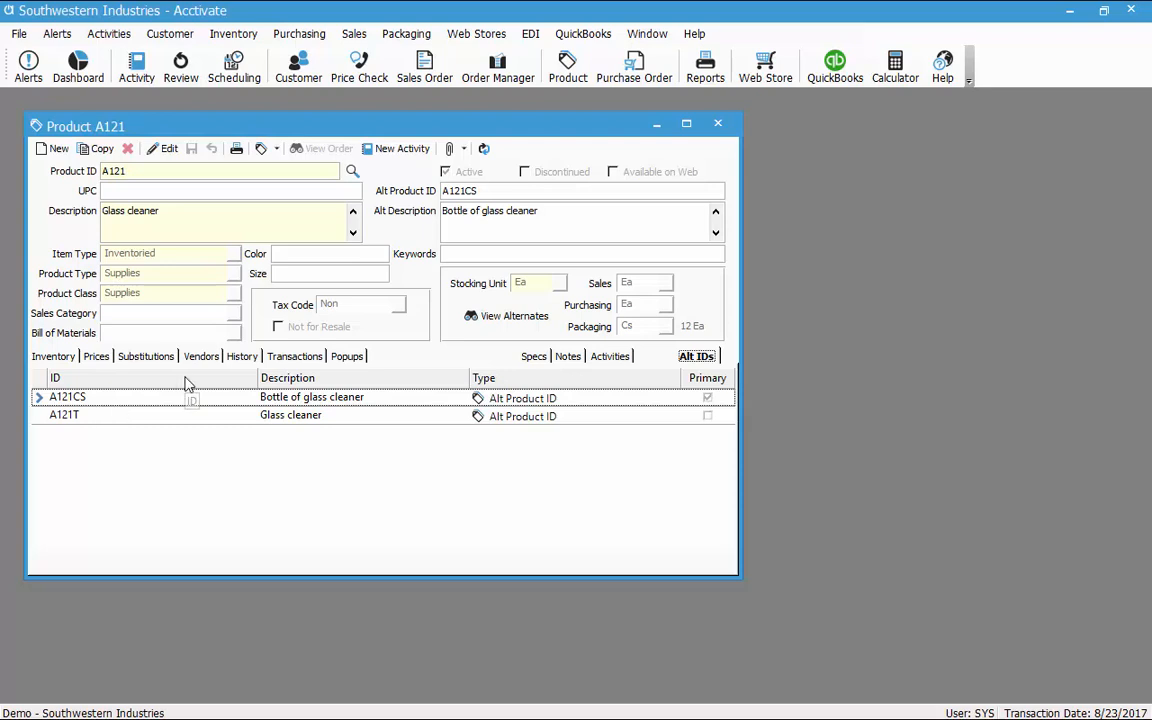
left_click(163, 148)
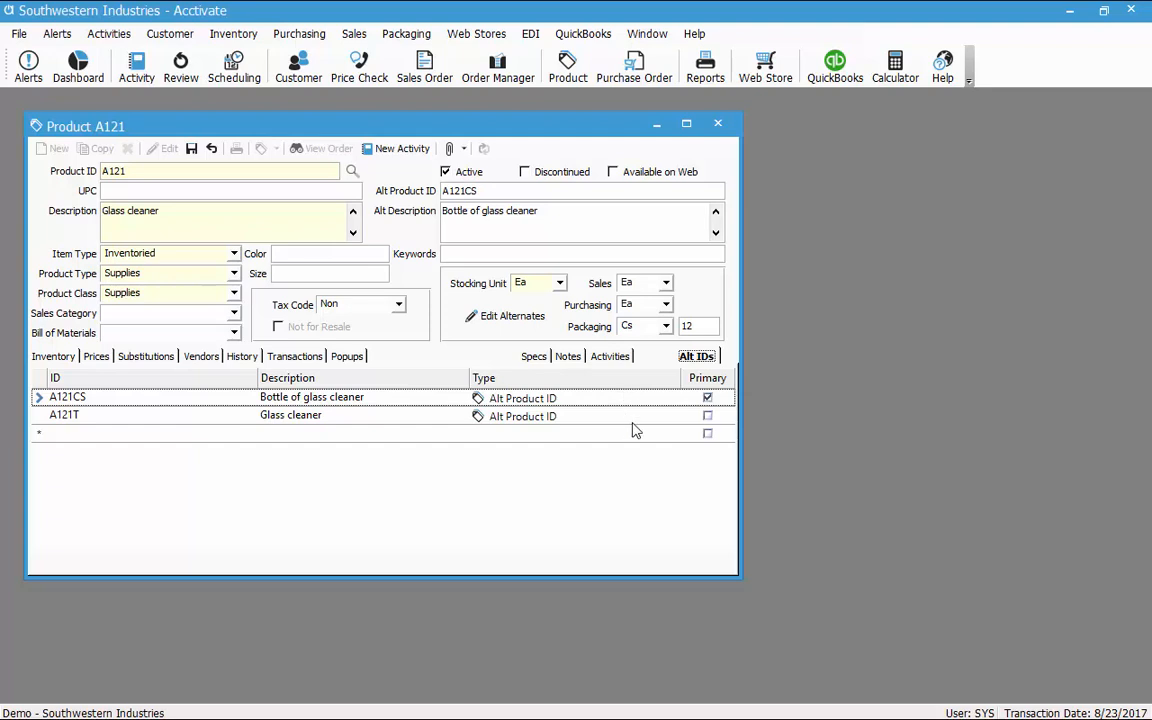
- Try A121T as the primary alternate ID of product A121, then make A121CS primary again
left_click(708, 420)
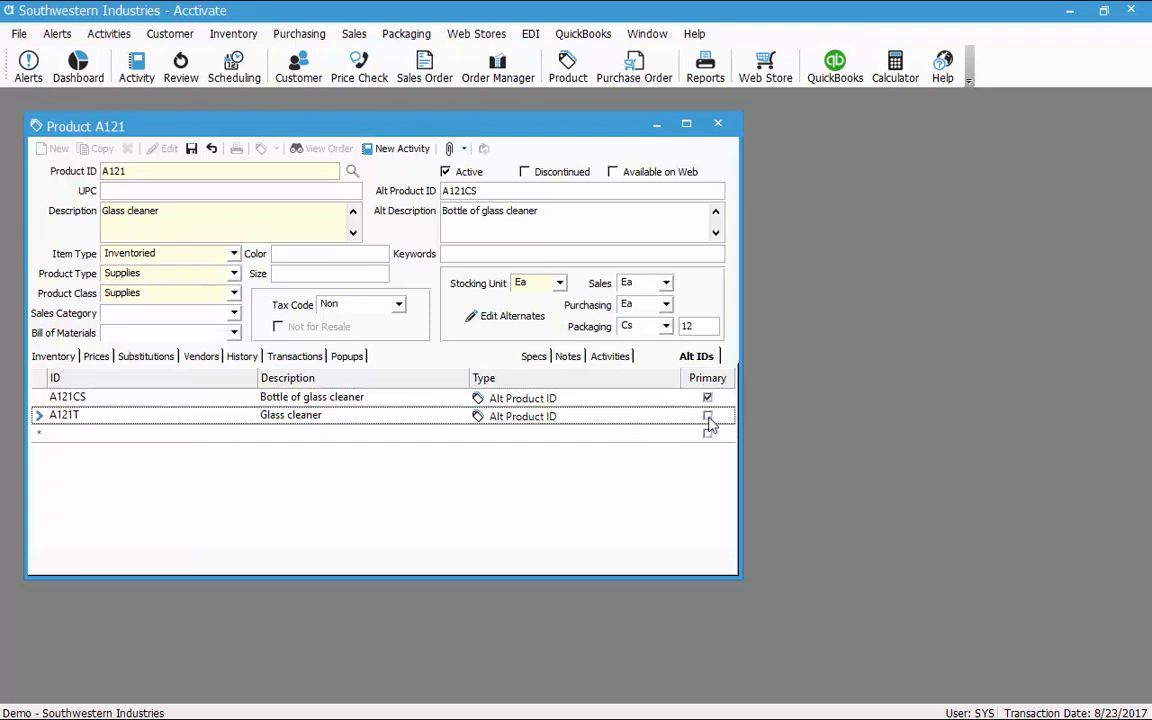
left_click(708, 417)
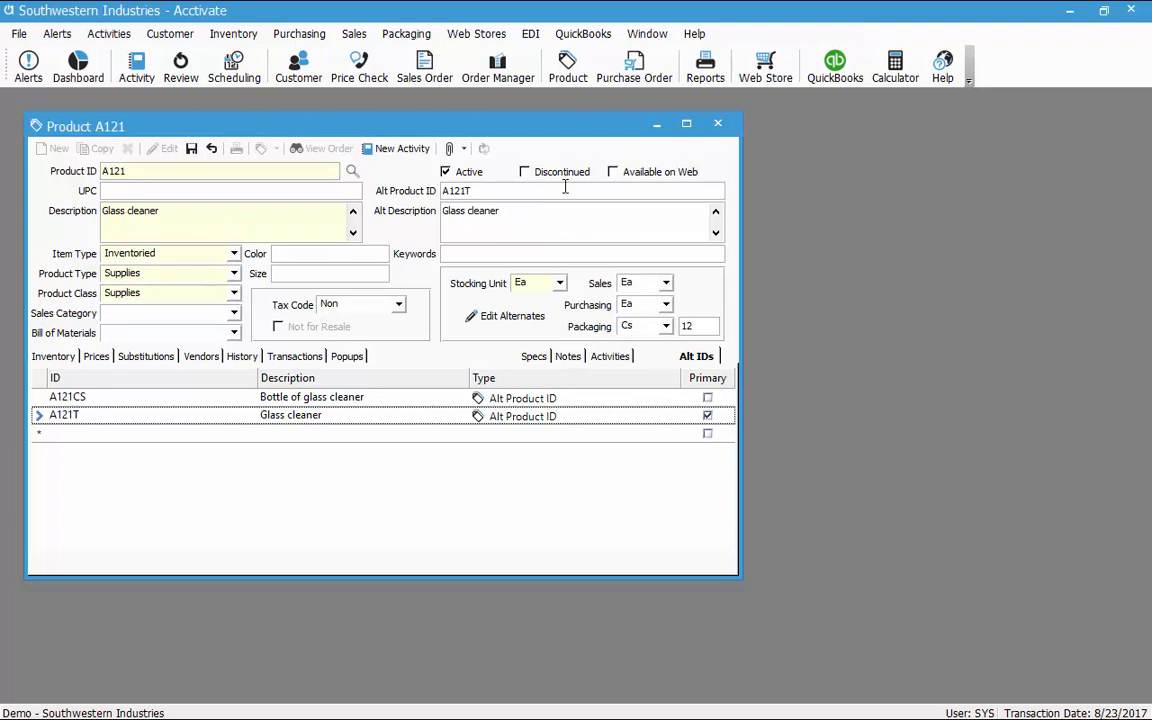
left_click(706, 398)
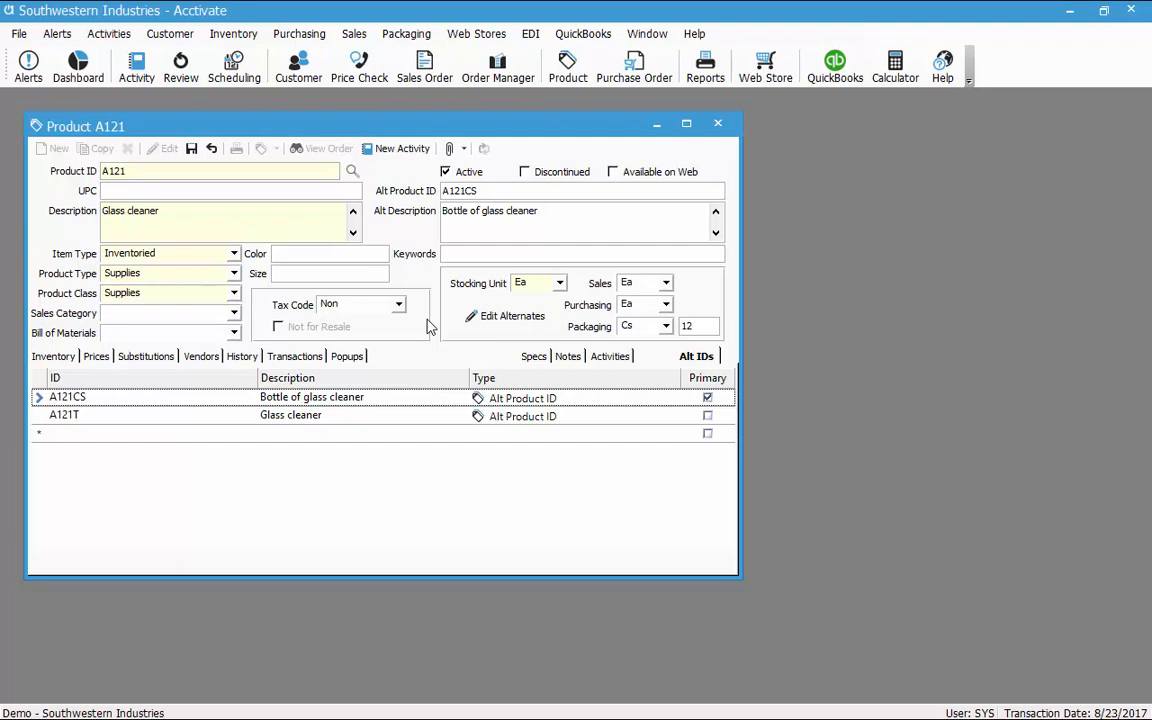
- Add the alternate ID A123456 to product A121 and set its type to the Amazon web store
left_click(144, 434)
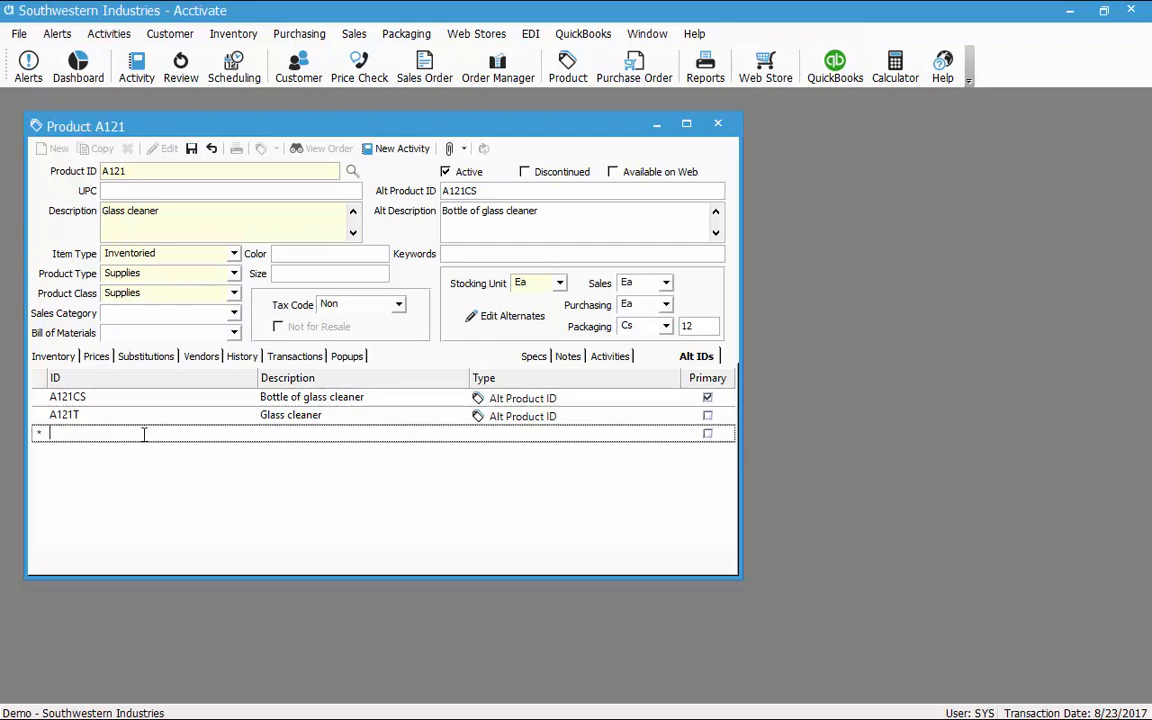
type("A123456")
key("Return")
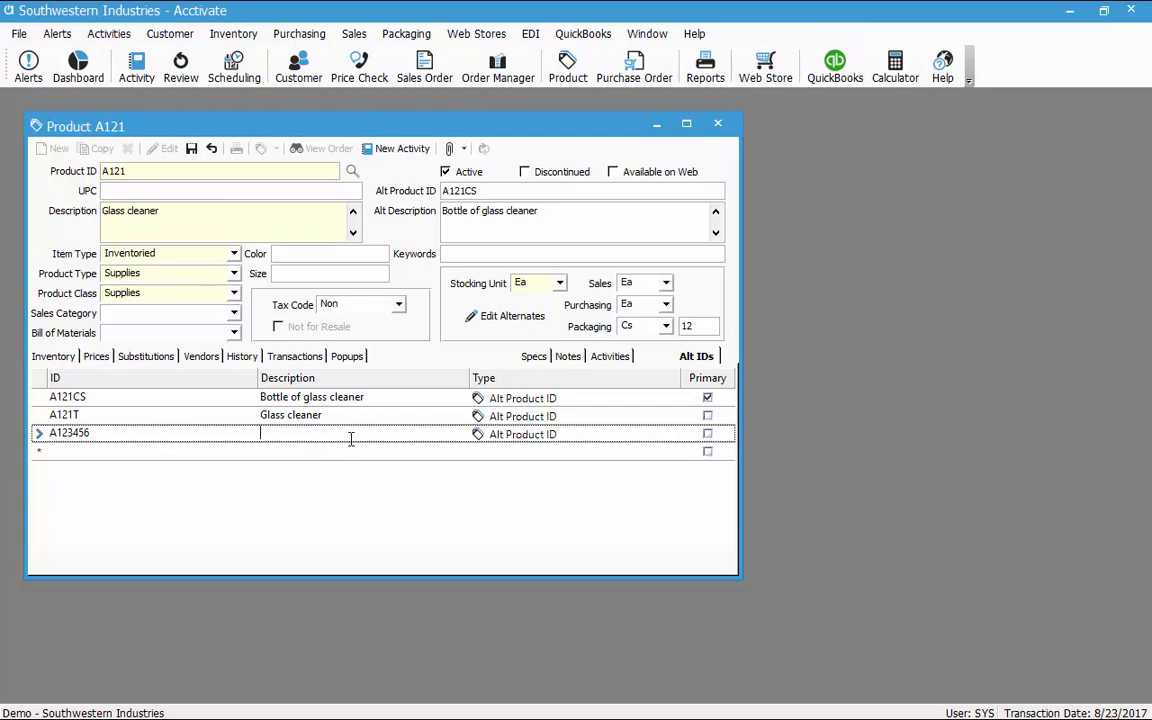
left_click(588, 438)
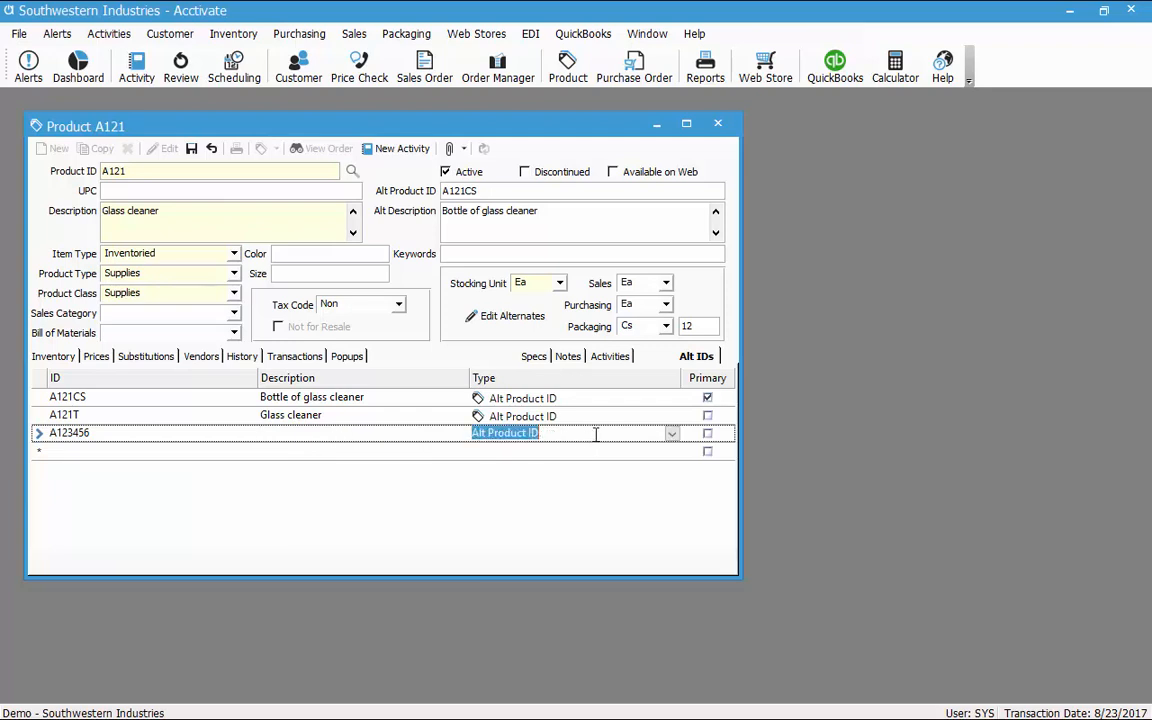
left_click(673, 437)
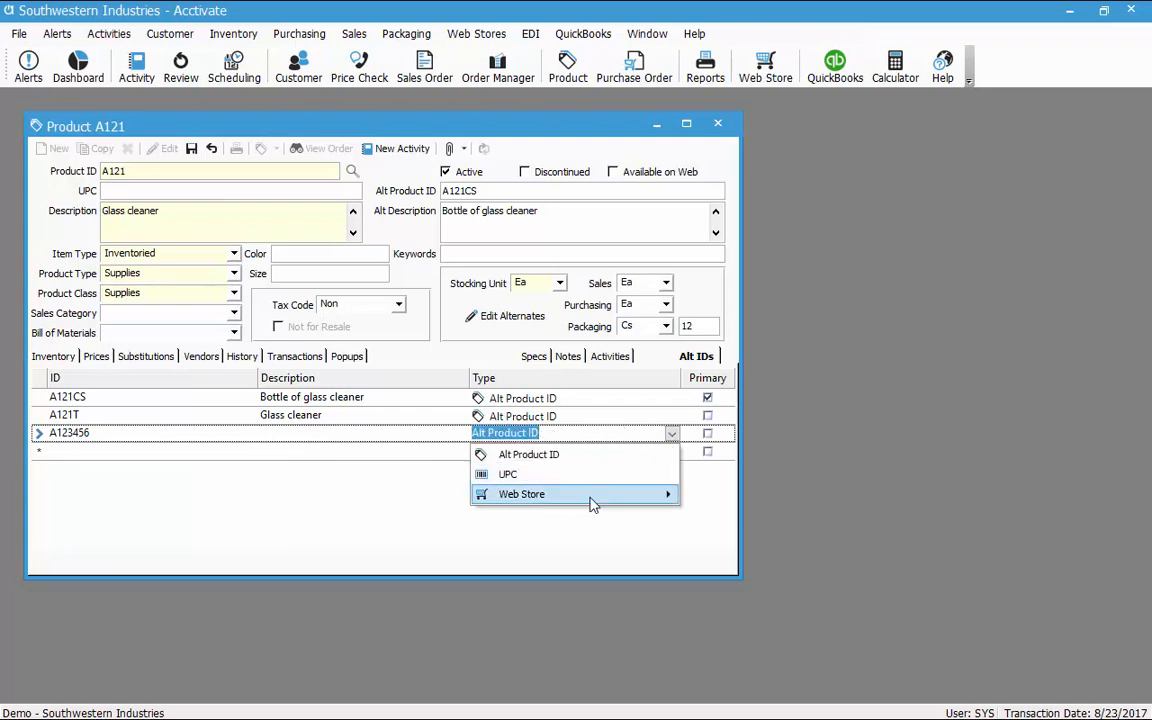
mouse_move(591, 503)
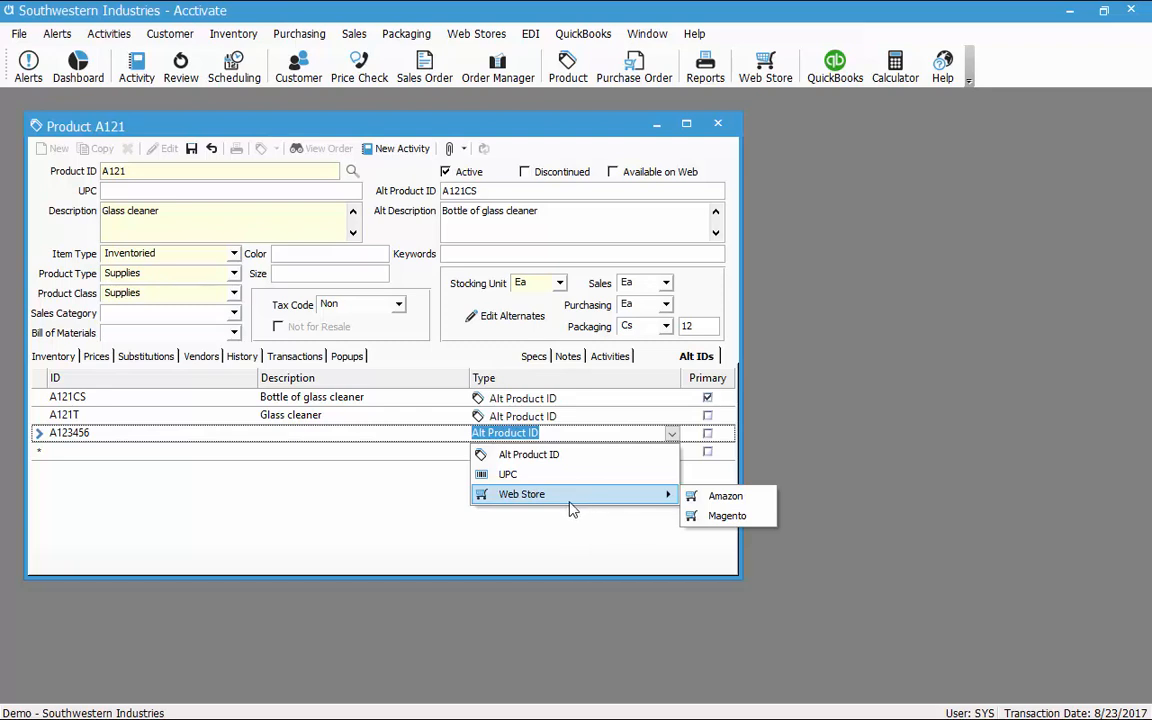
left_click(714, 500)
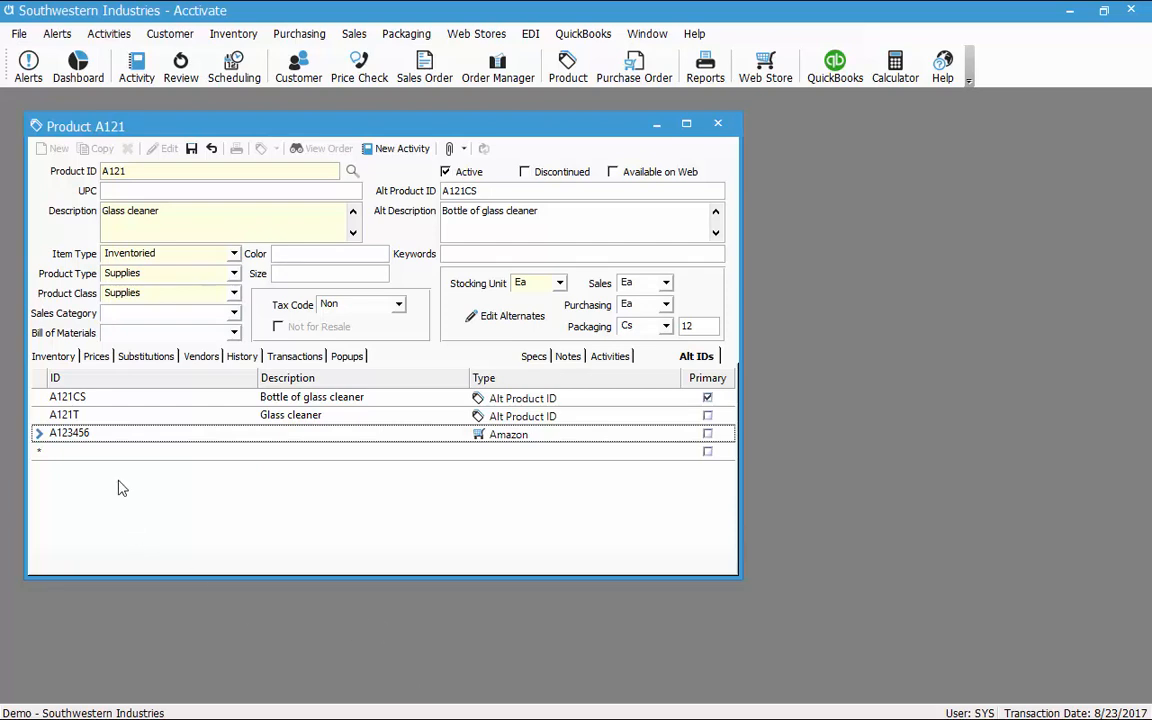
- Add the alternate ID B589743 with the Magento web store type to product A121 and save the product
left_click(104, 452)
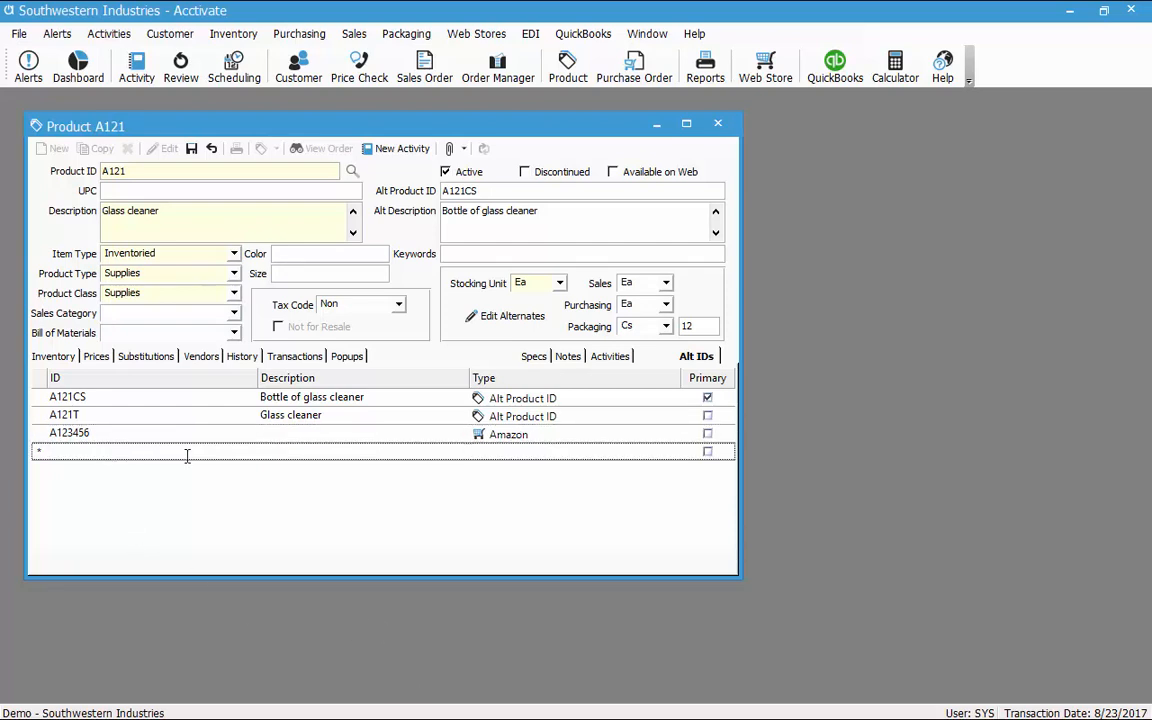
type("B589743")
left_click(645, 455)
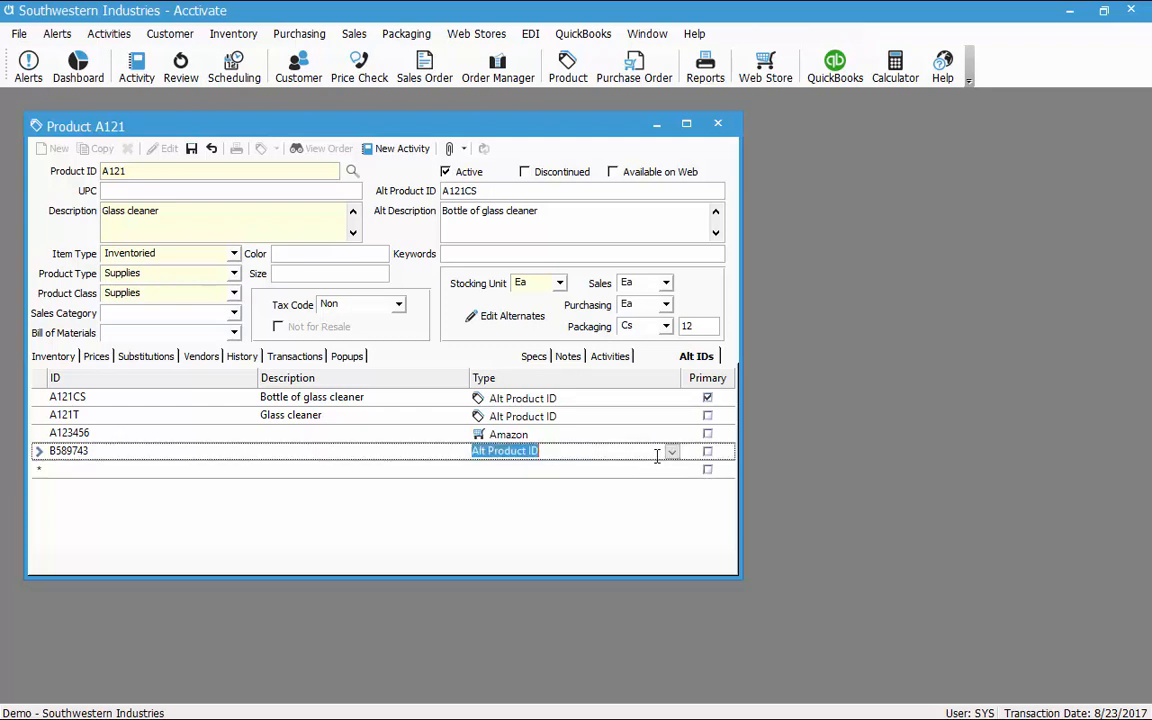
left_click(671, 451)
mouse_move(645, 515)
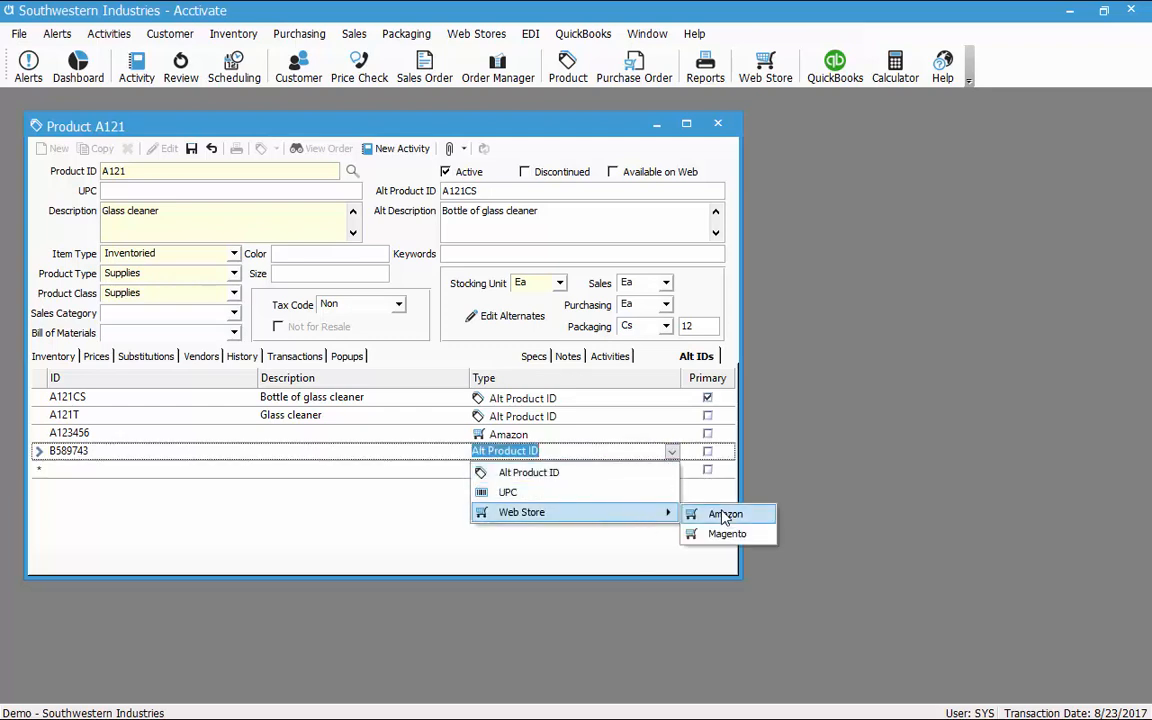
left_click(726, 532)
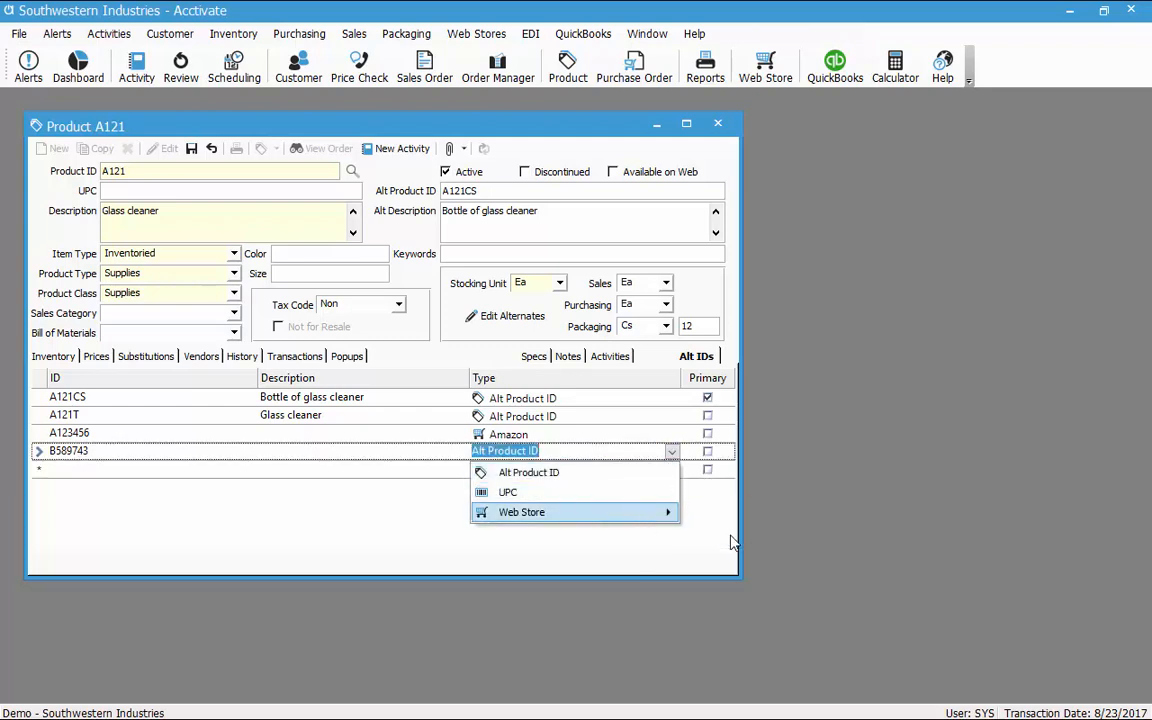
left_click(102, 436)
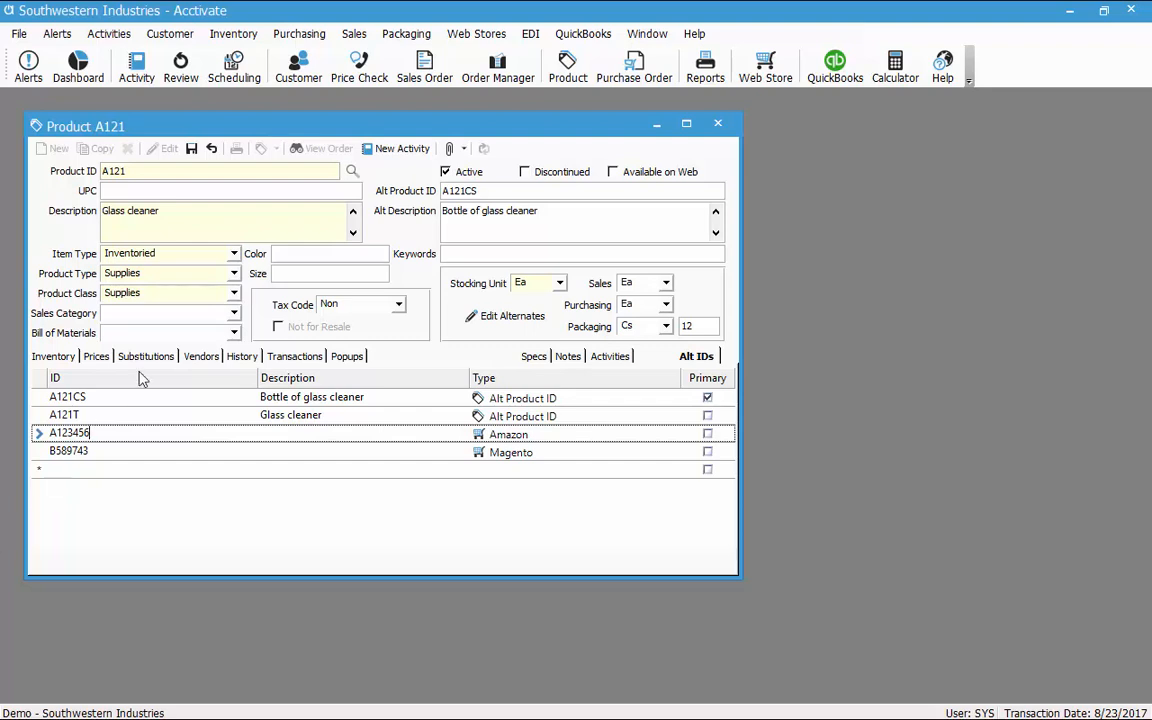
left_click(193, 152)
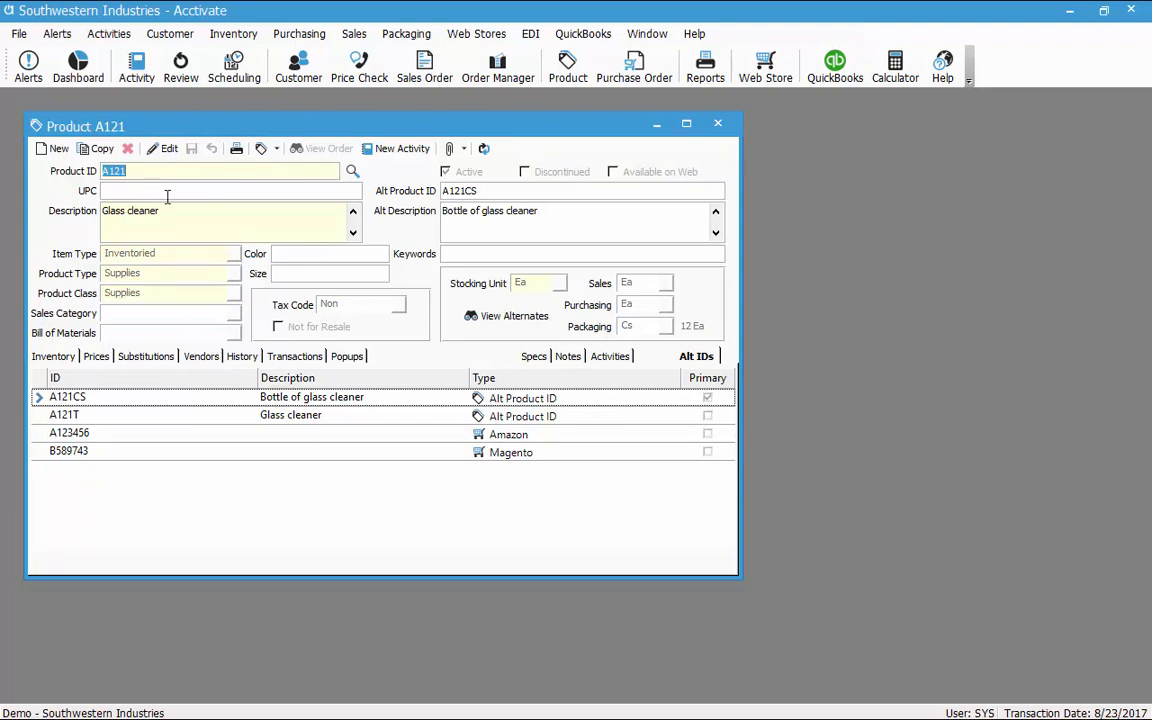
- Create a data import mapping for the Product Alt IDs document type and show its available Acctivate fields
left_click(22, 38)
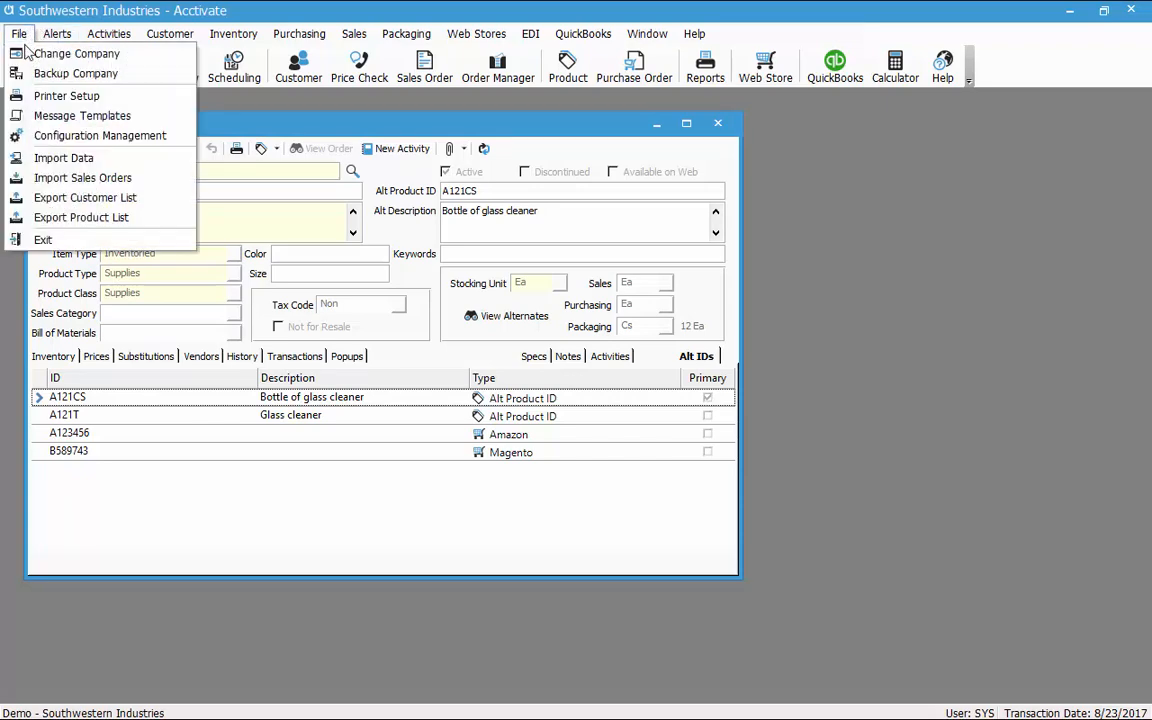
left_click(74, 160)
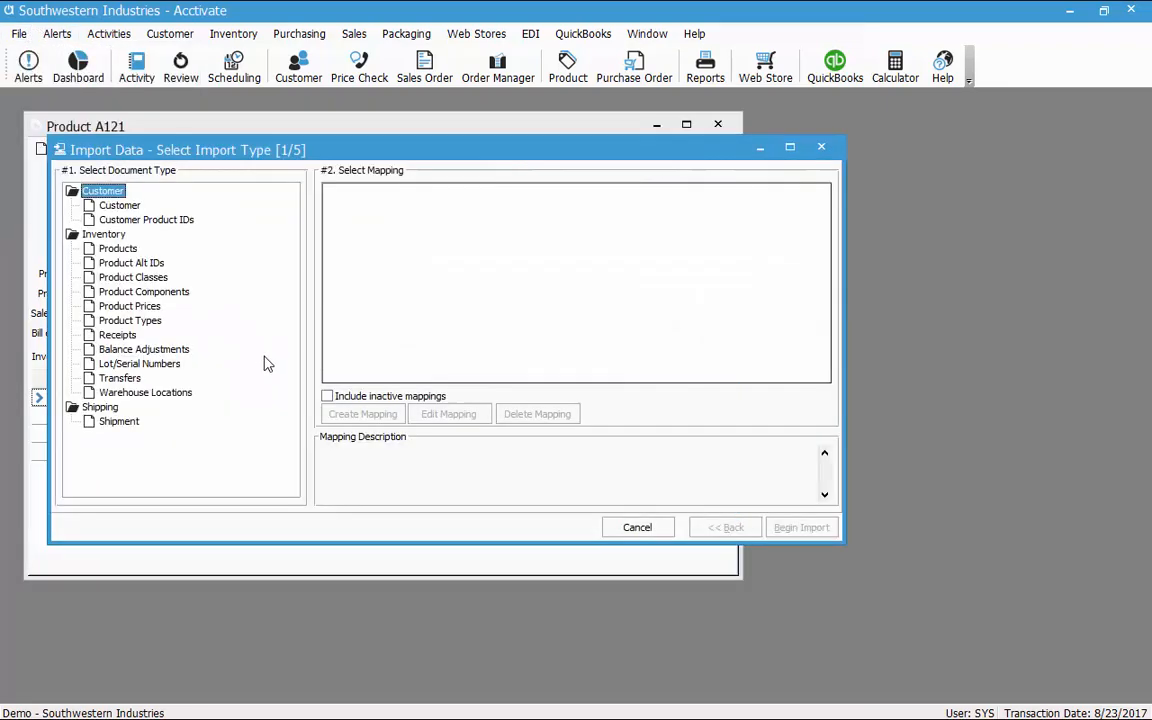
left_click(134, 264)
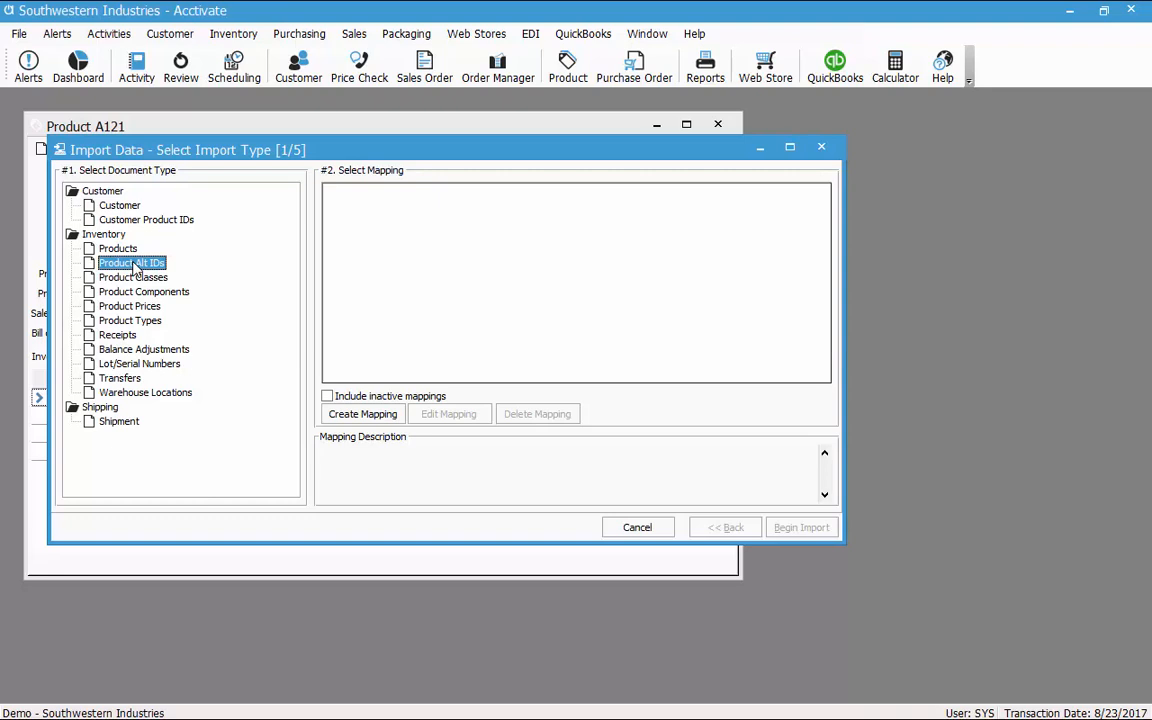
left_click(365, 416)
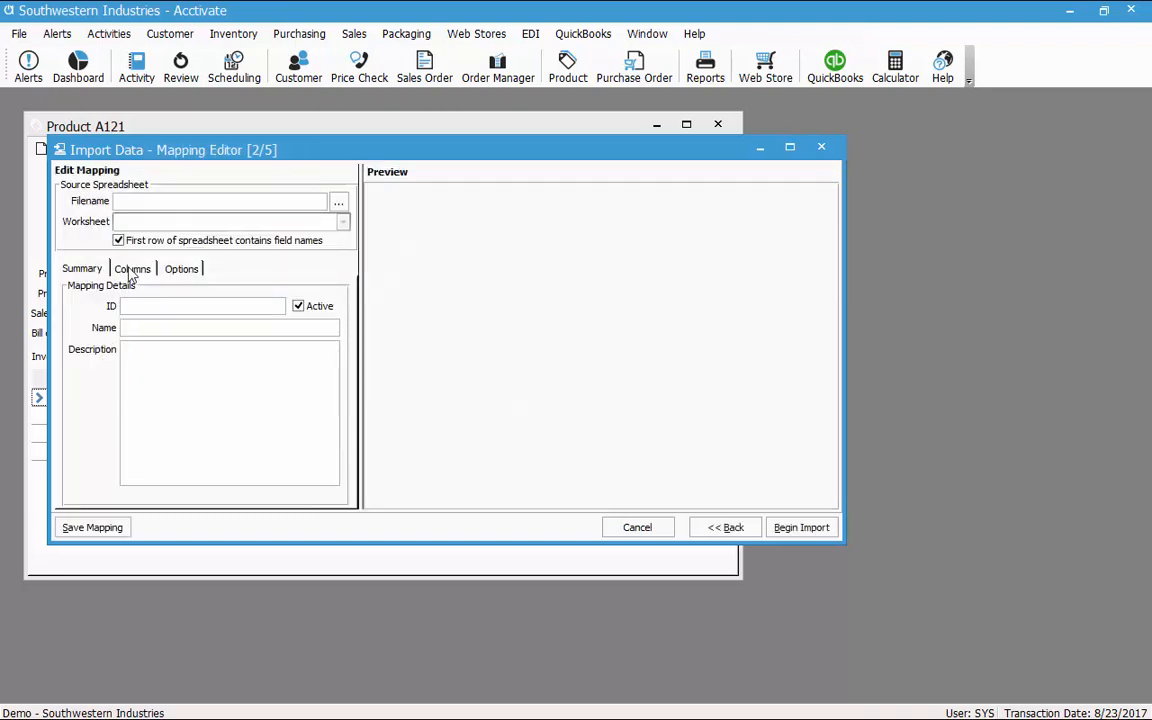
left_click(130, 271)
left_click(72, 308)
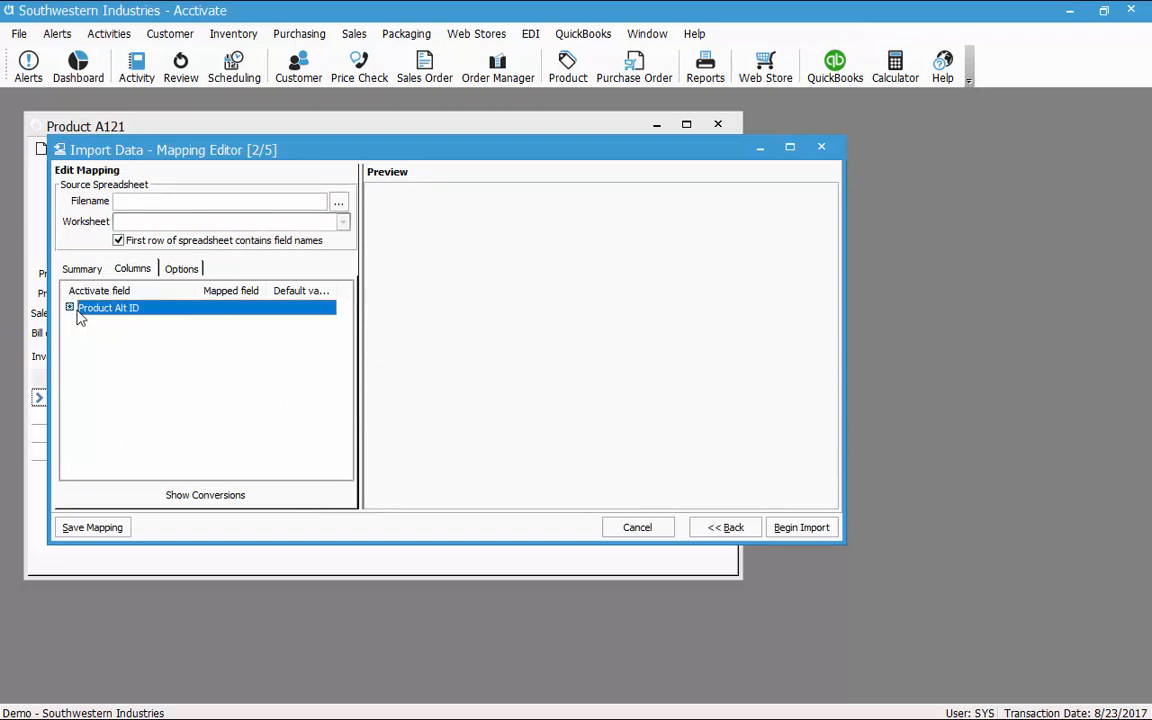
left_click(70, 308)
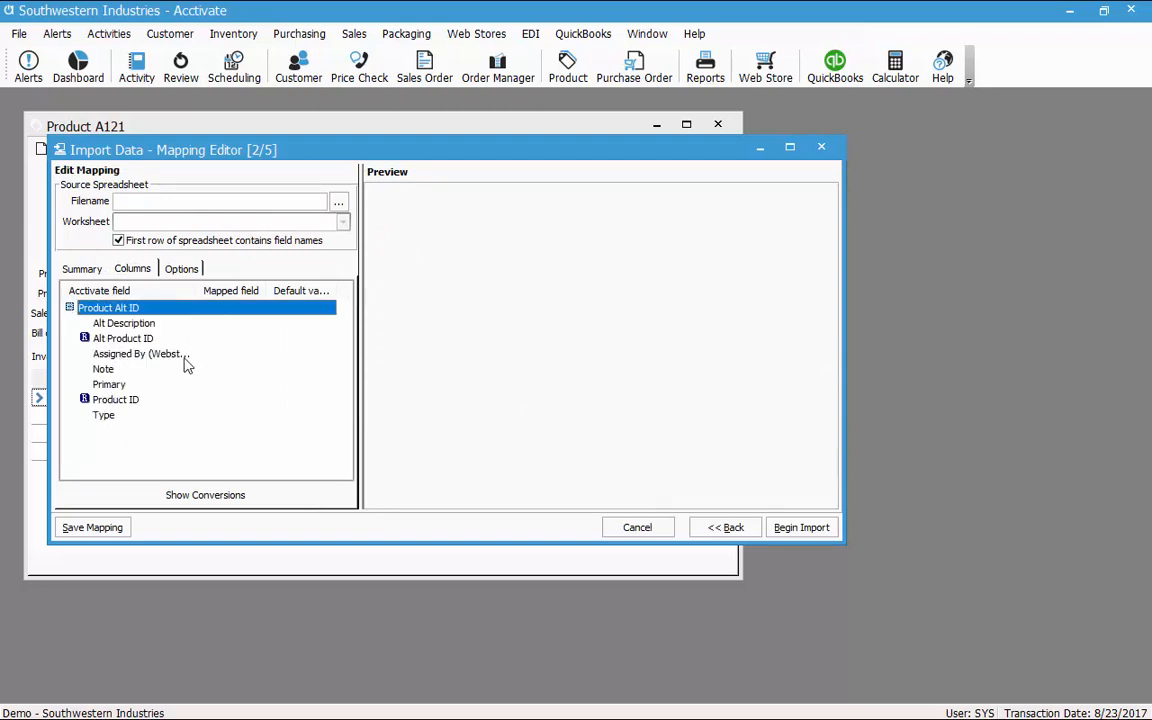
- Examine the Product ID, Alt Product ID, Type and Assigned By mapping fields, including the Type default choices, and cancel the import
left_click(140, 400)
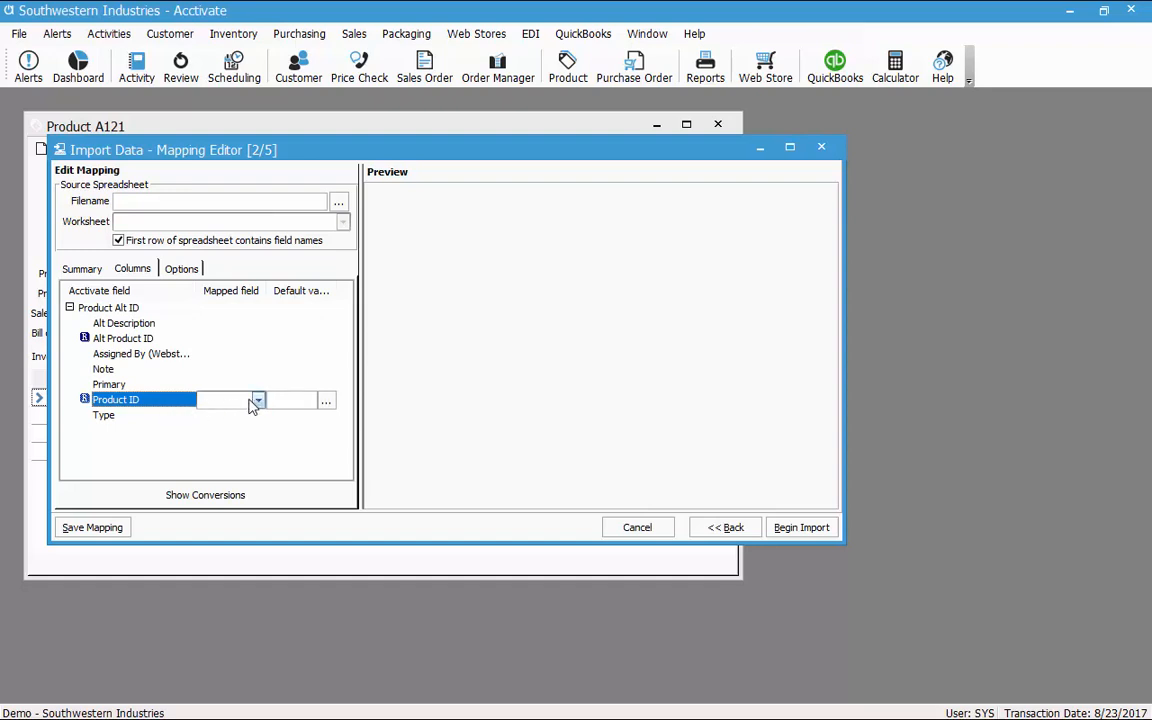
left_click(150, 340)
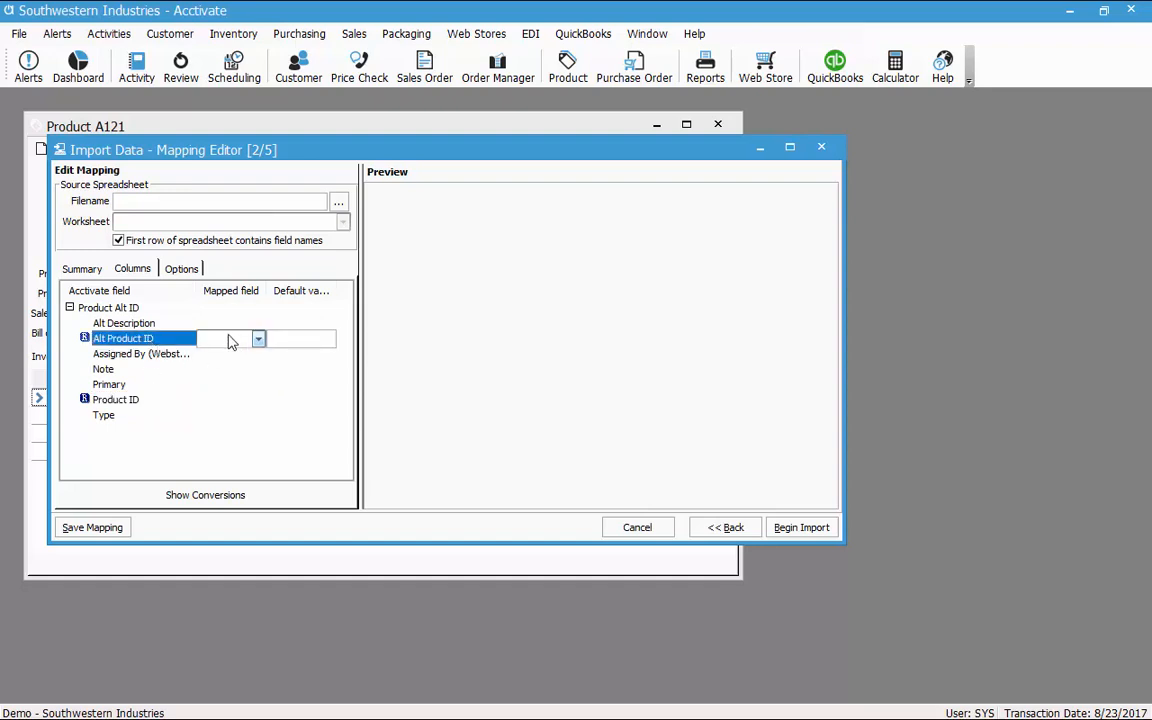
left_click(120, 418)
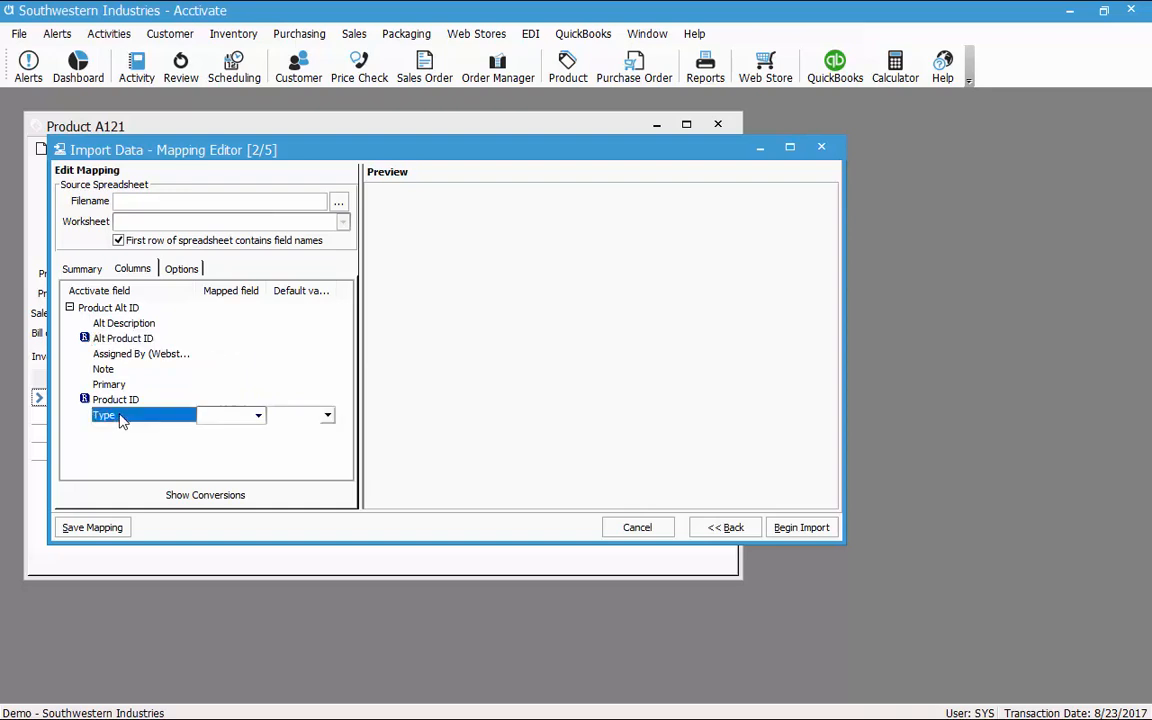
left_click(329, 420)
left_click(328, 418)
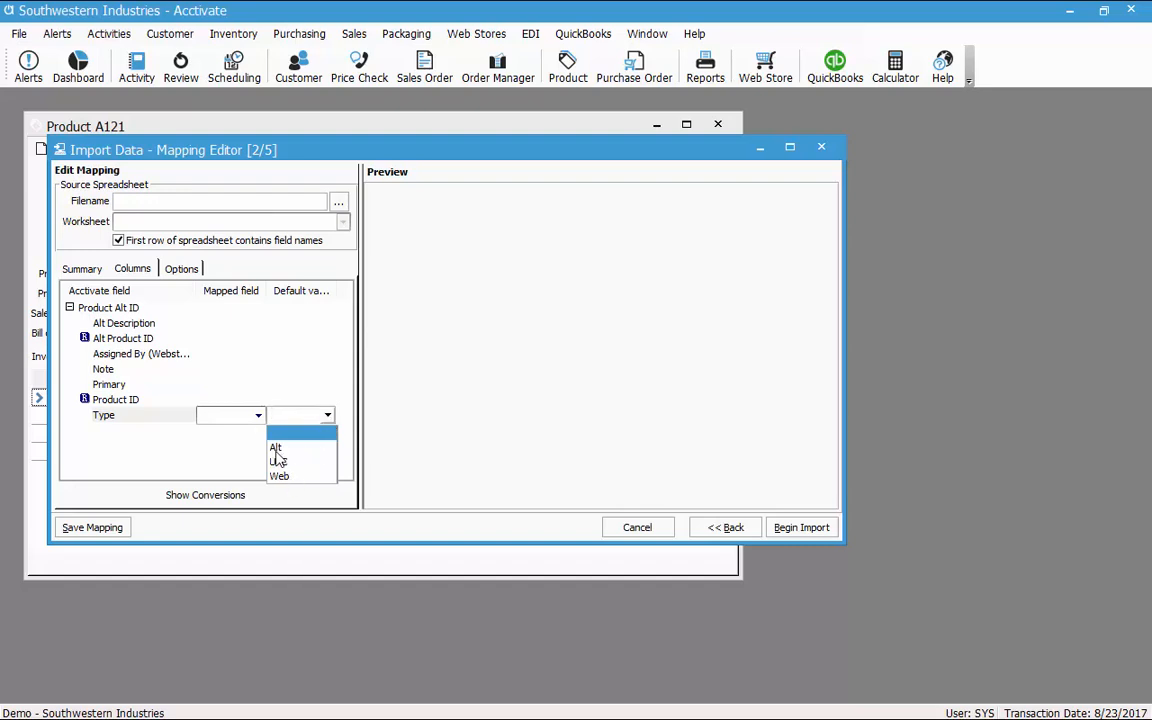
left_click(220, 358)
left_click(220, 358)
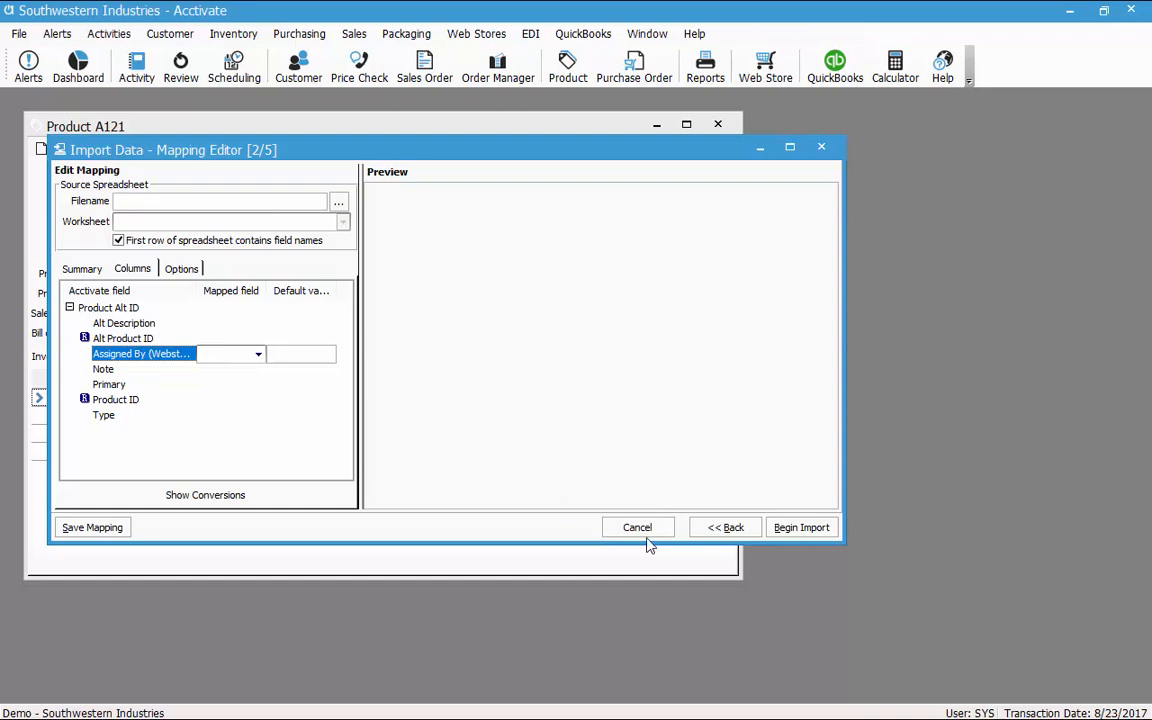
left_click(643, 529)
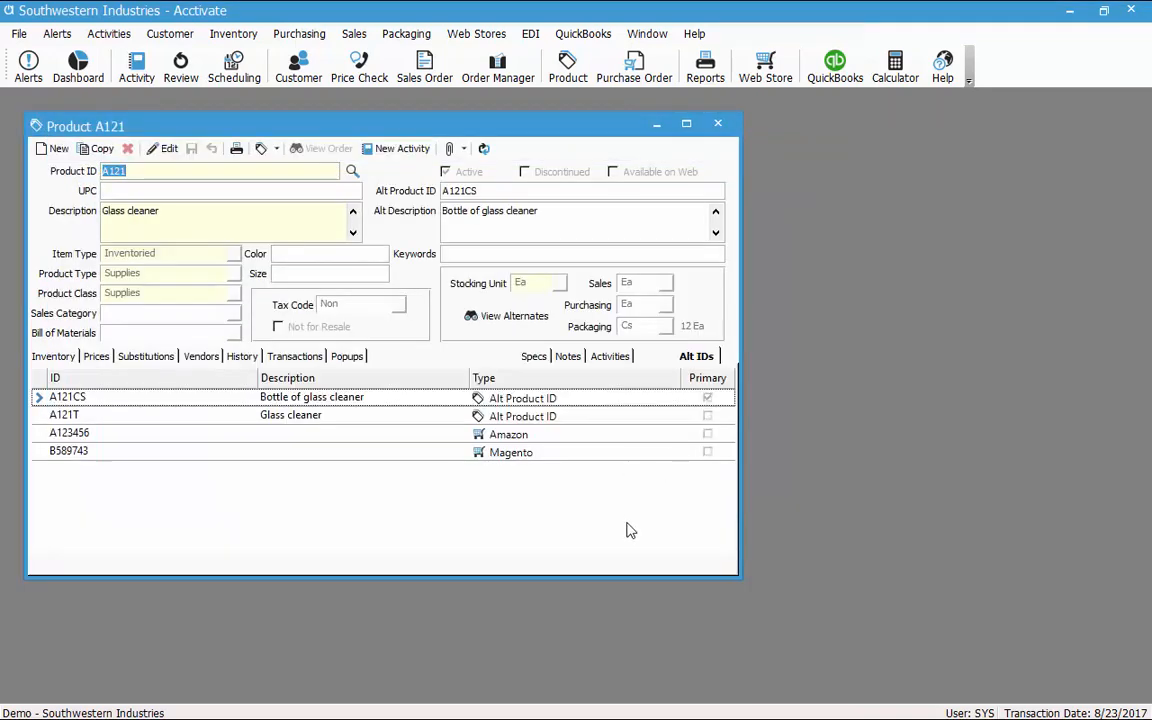
- Close the product record and open the Abercrombie and Smith sales order dated 8/23/2017 for editing
left_click(611, 218)
left_click(729, 130)
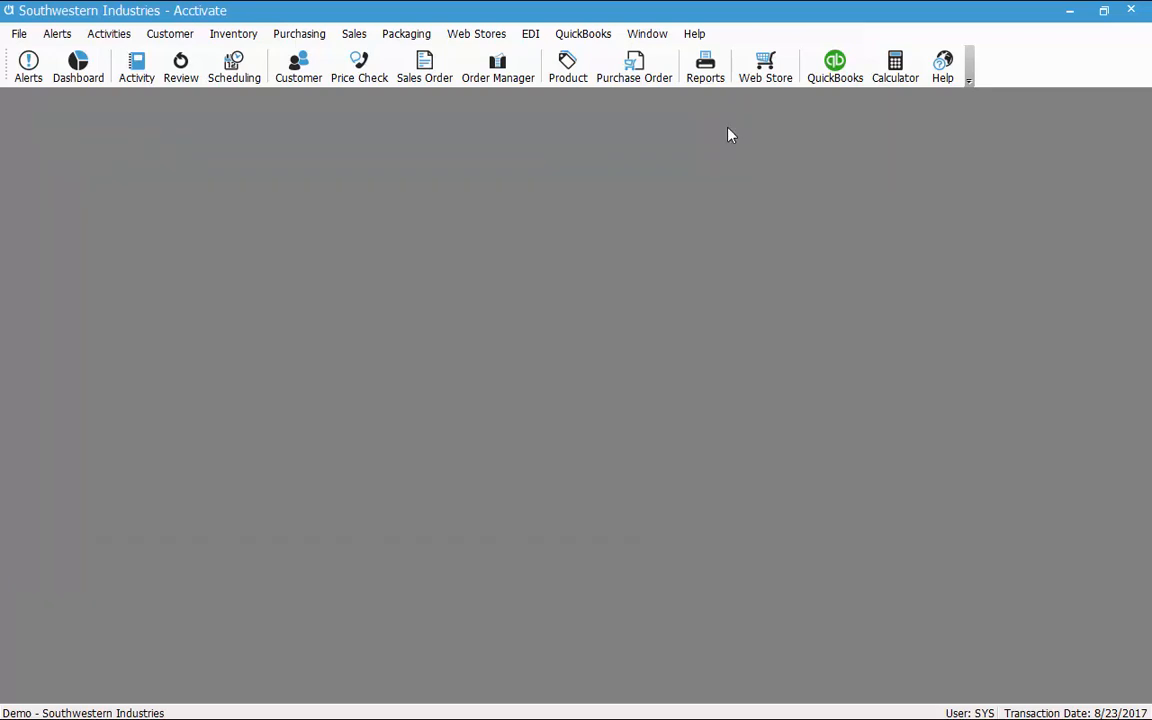
left_click(439, 78)
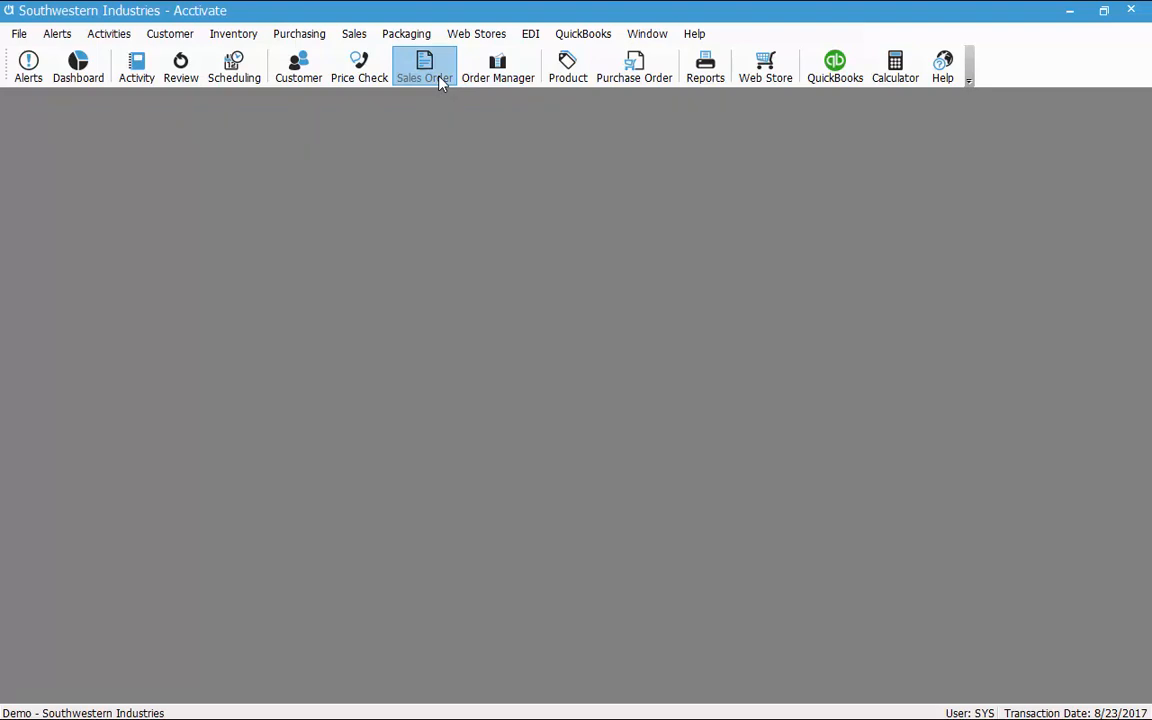
left_click(261, 203)
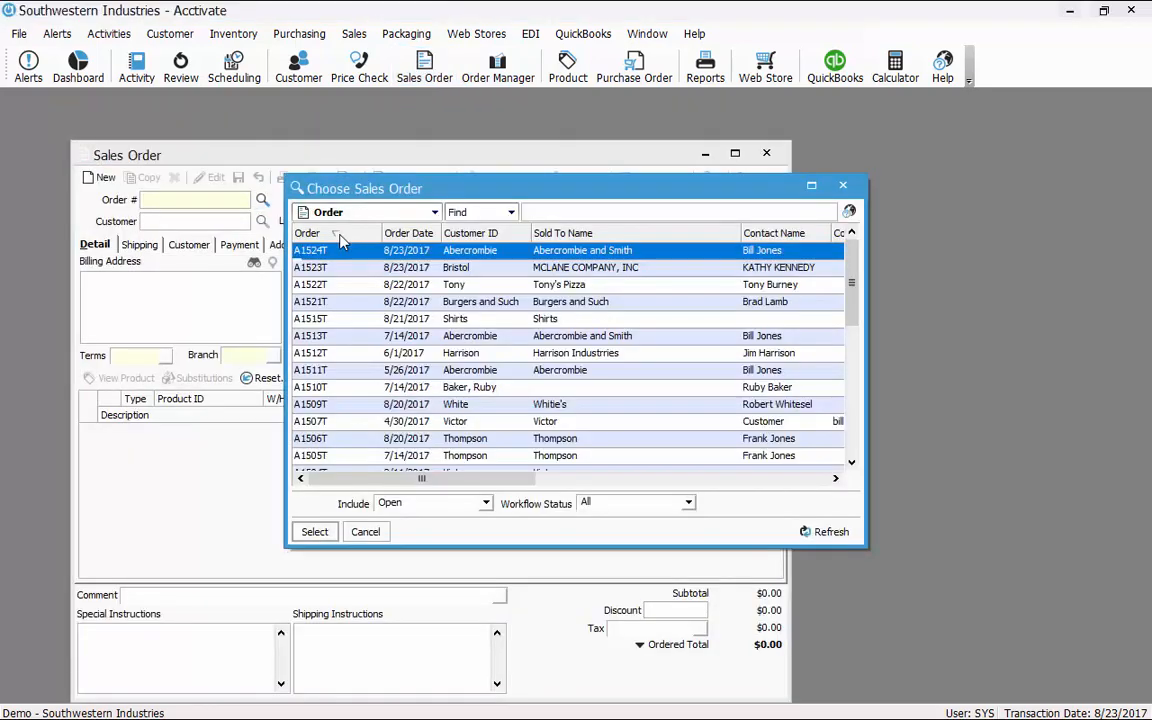
key("Escape")
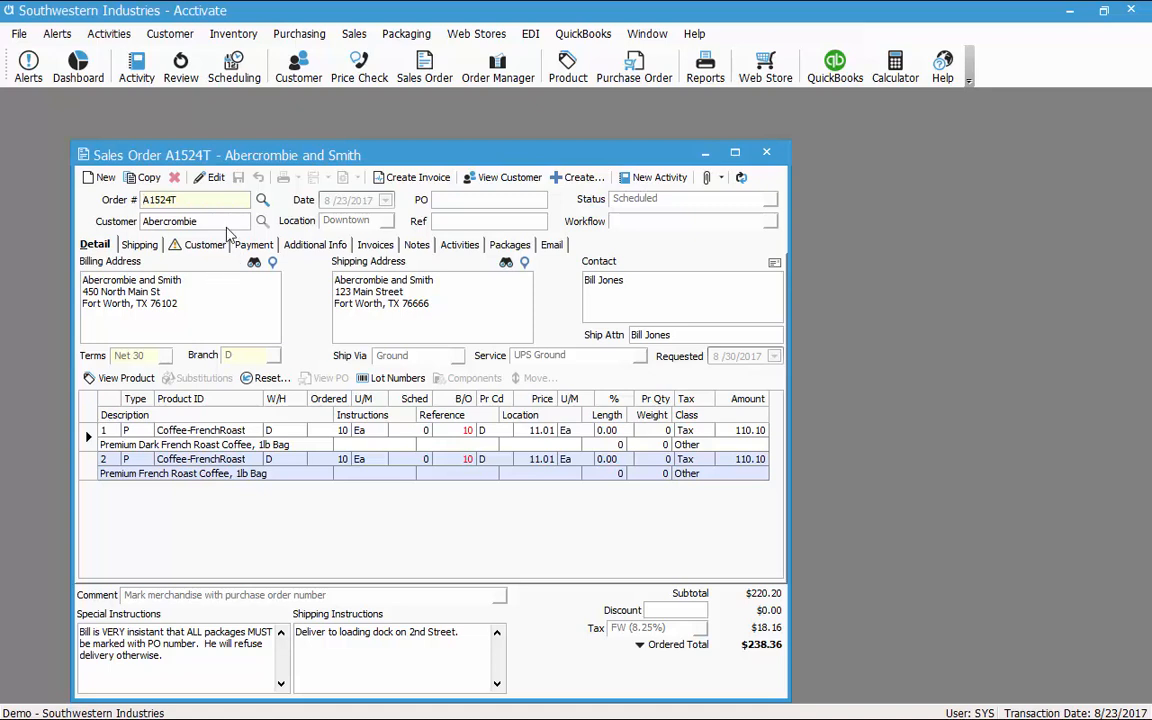
left_click(213, 187)
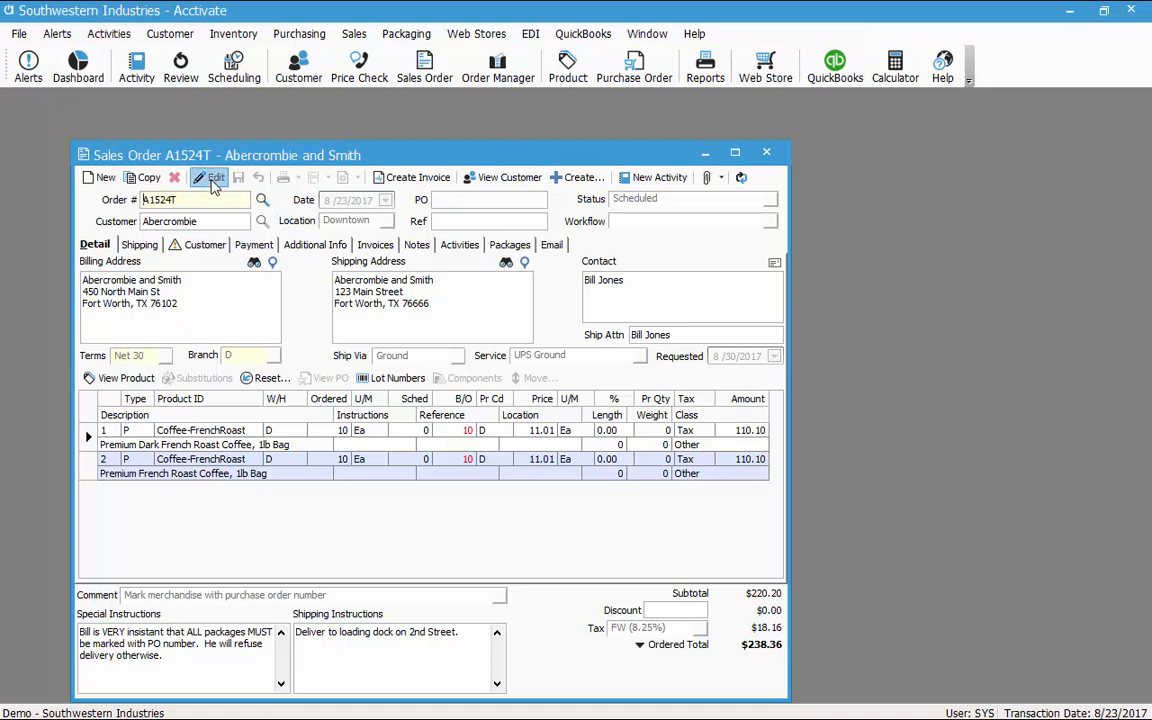
- Add a third line to the sales order using the alternate product ID a121cs and save the order
left_click(221, 490)
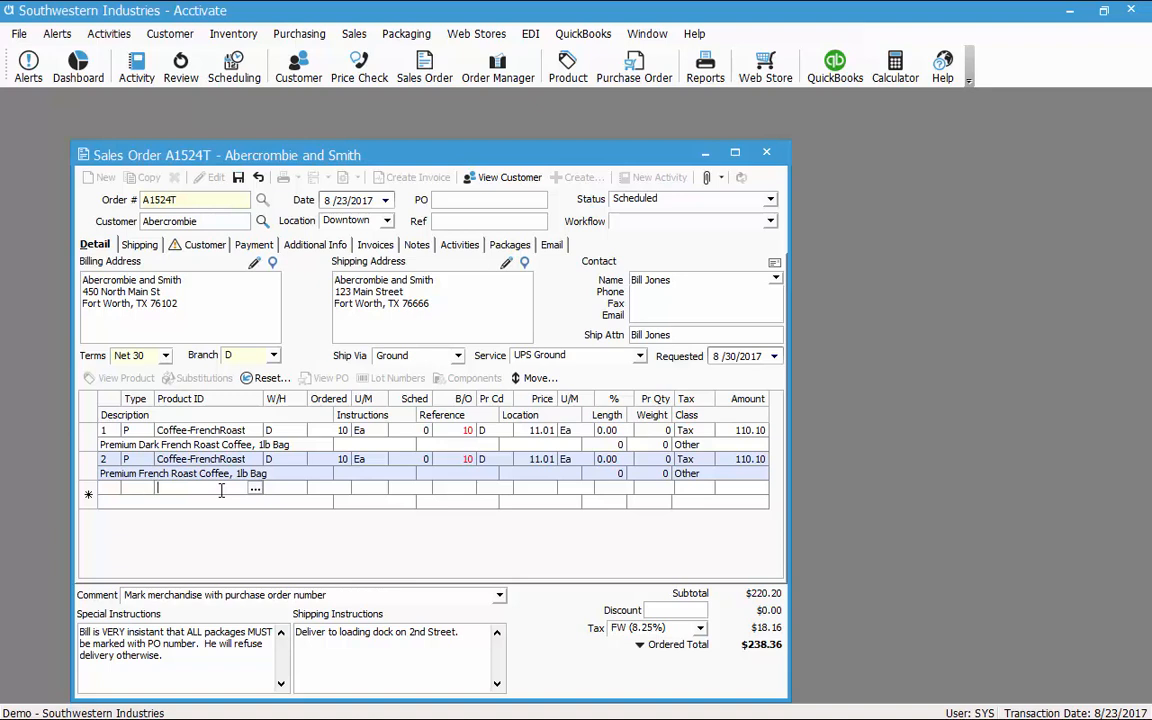
type("a121cs")
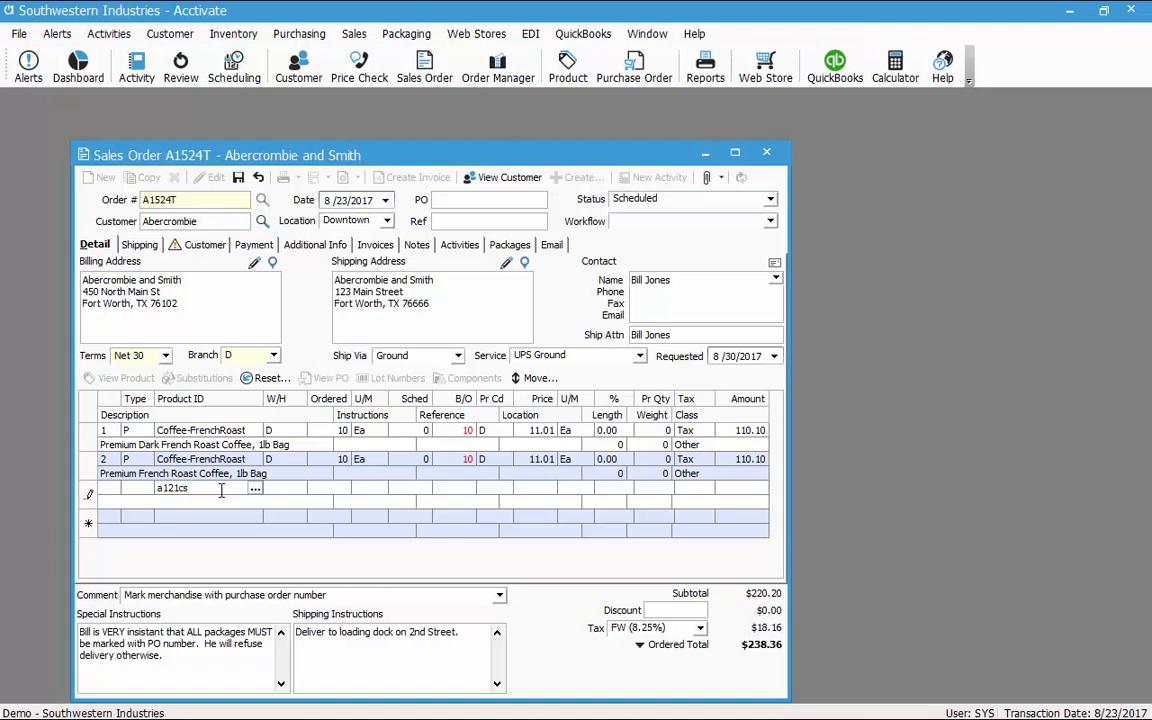
key("Return")
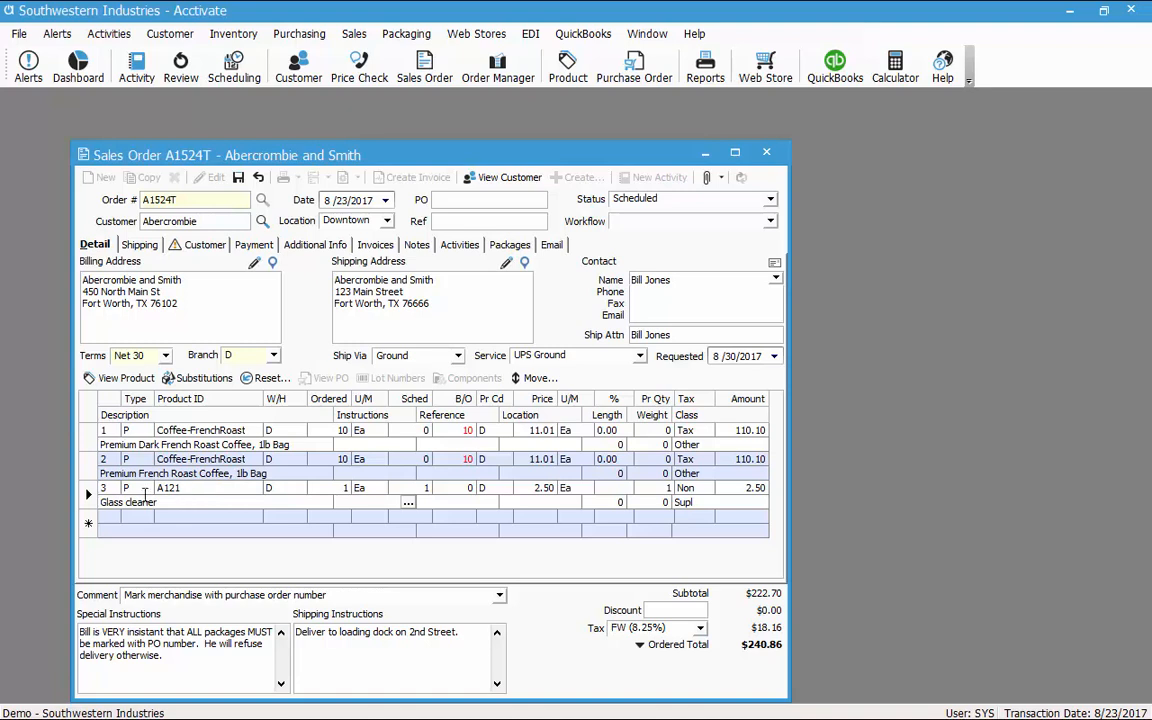
left_click(200, 488)
left_click(238, 178)
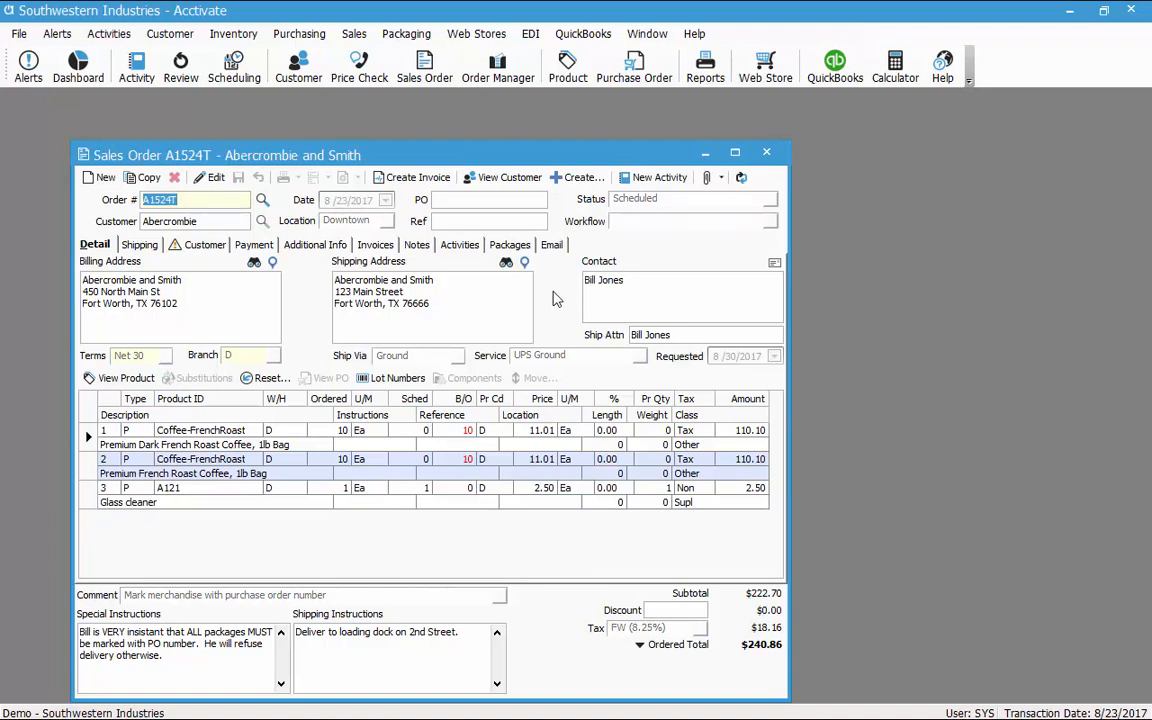
- Create an assembly session from the sales order and select transaction 1 for Coffee-FrenchRoast-Dark
left_click(596, 180)
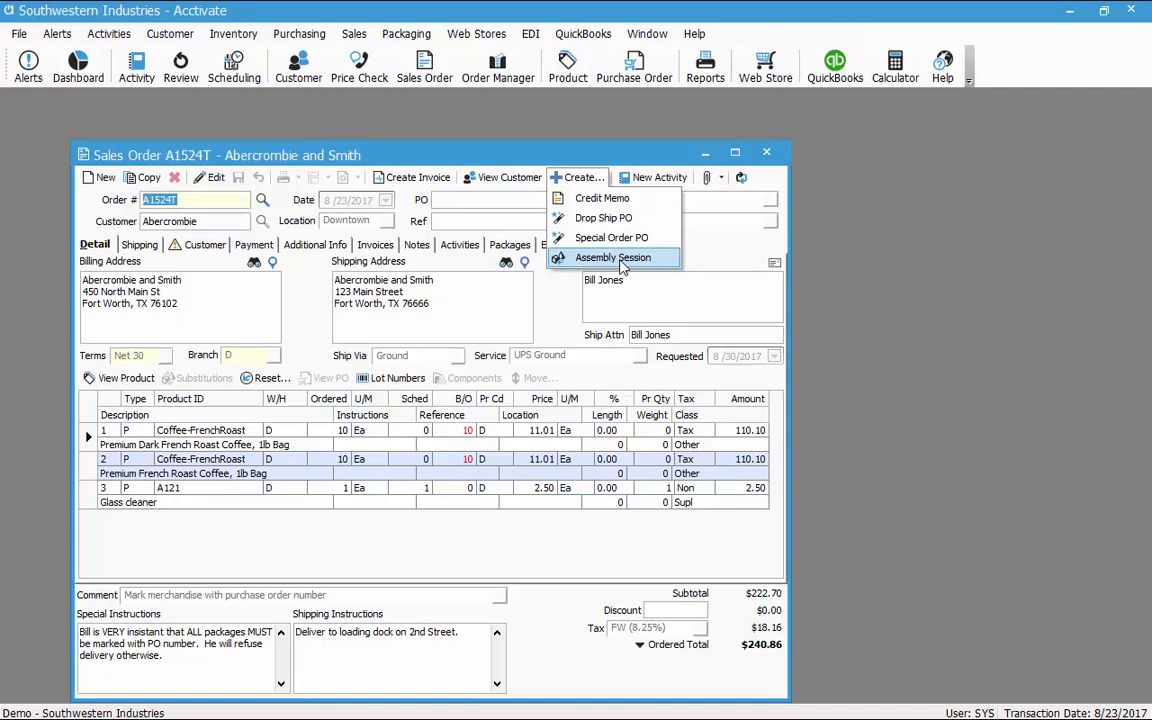
left_click(621, 262)
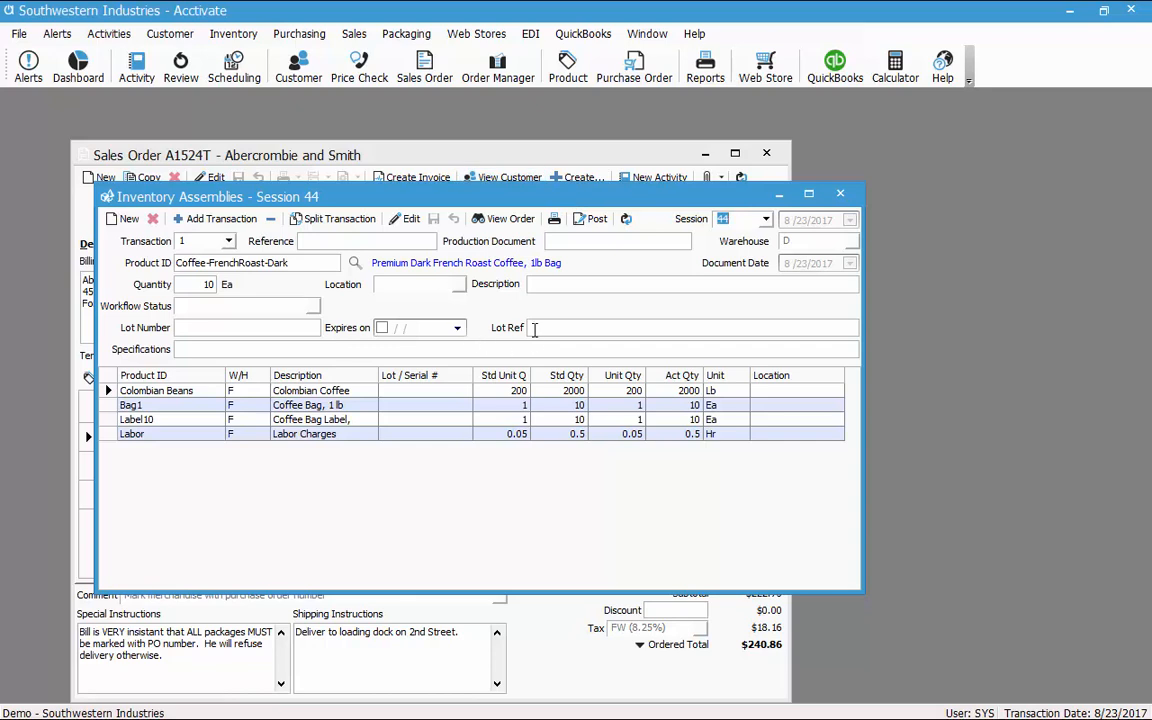
left_click(229, 243)
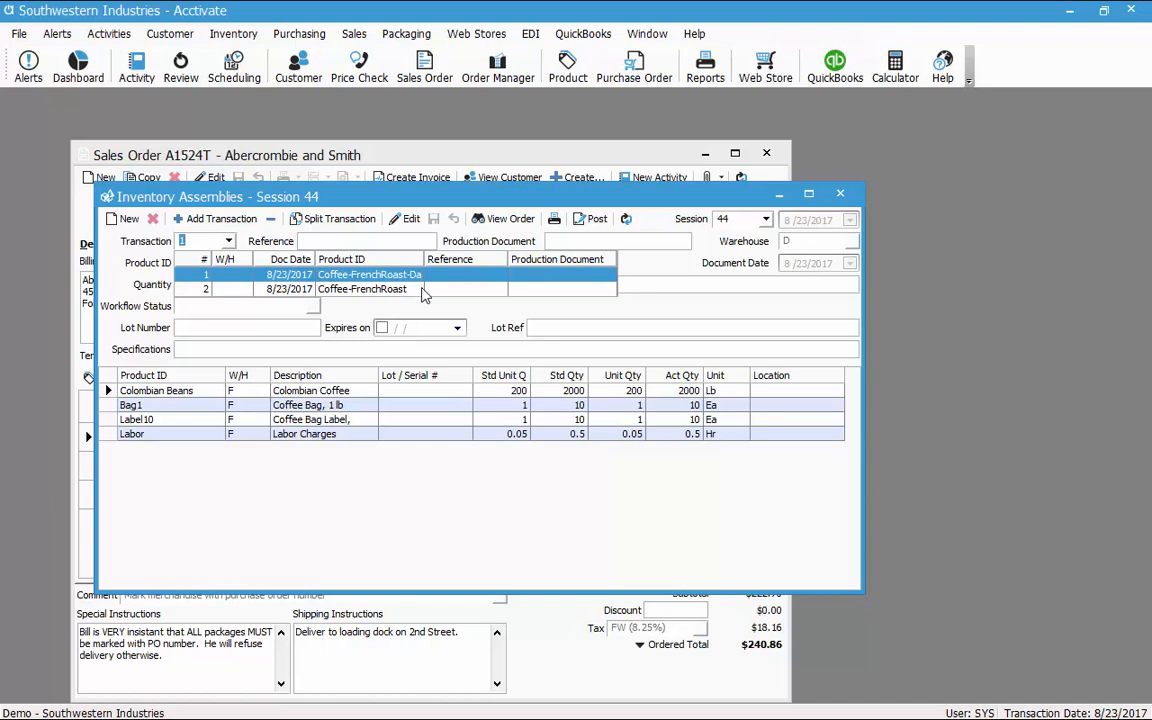
left_click(370, 274)
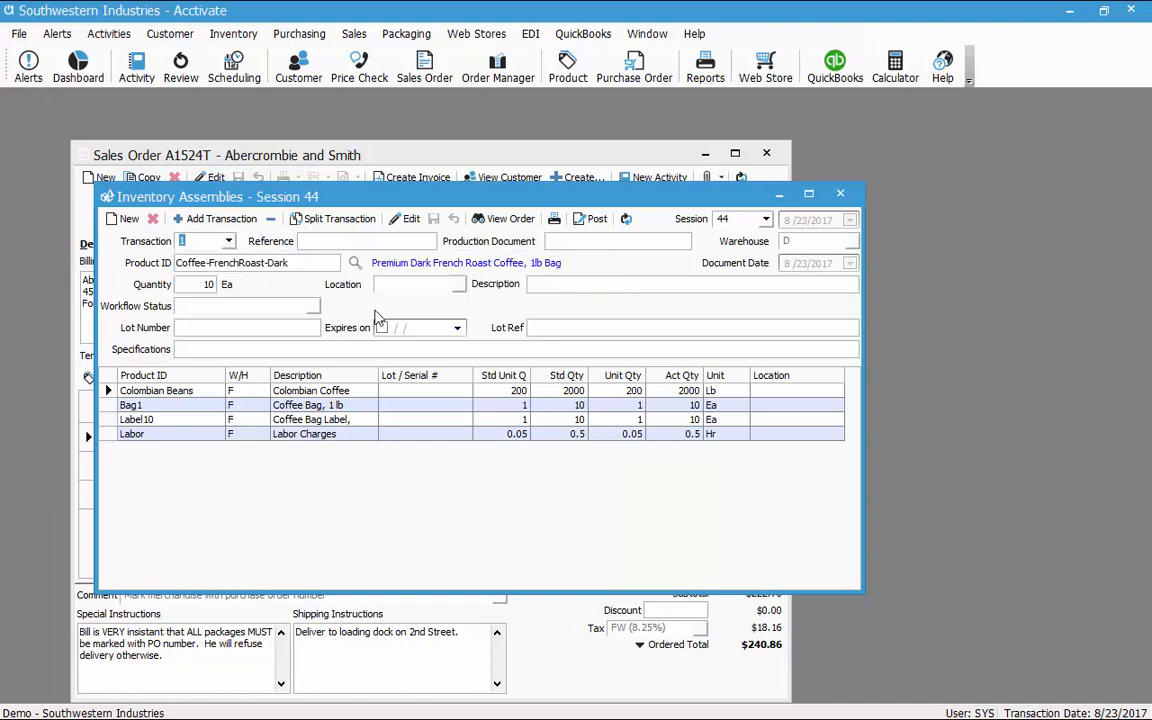
left_click(406, 223)
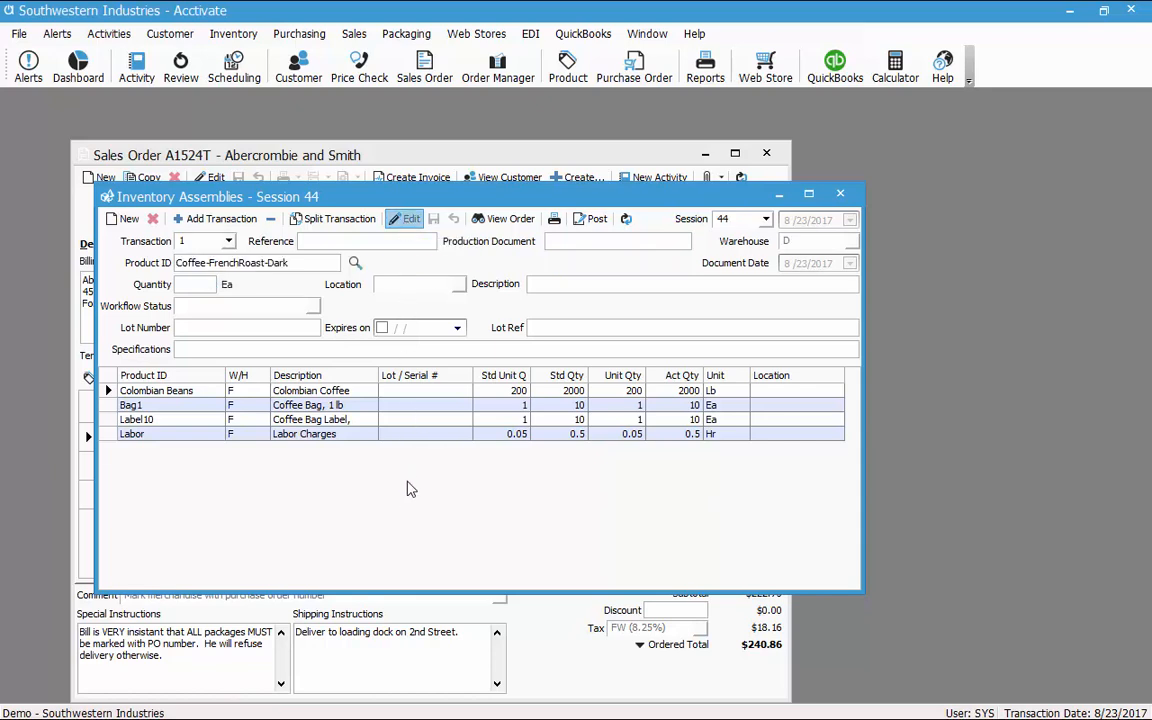
left_click(420, 390)
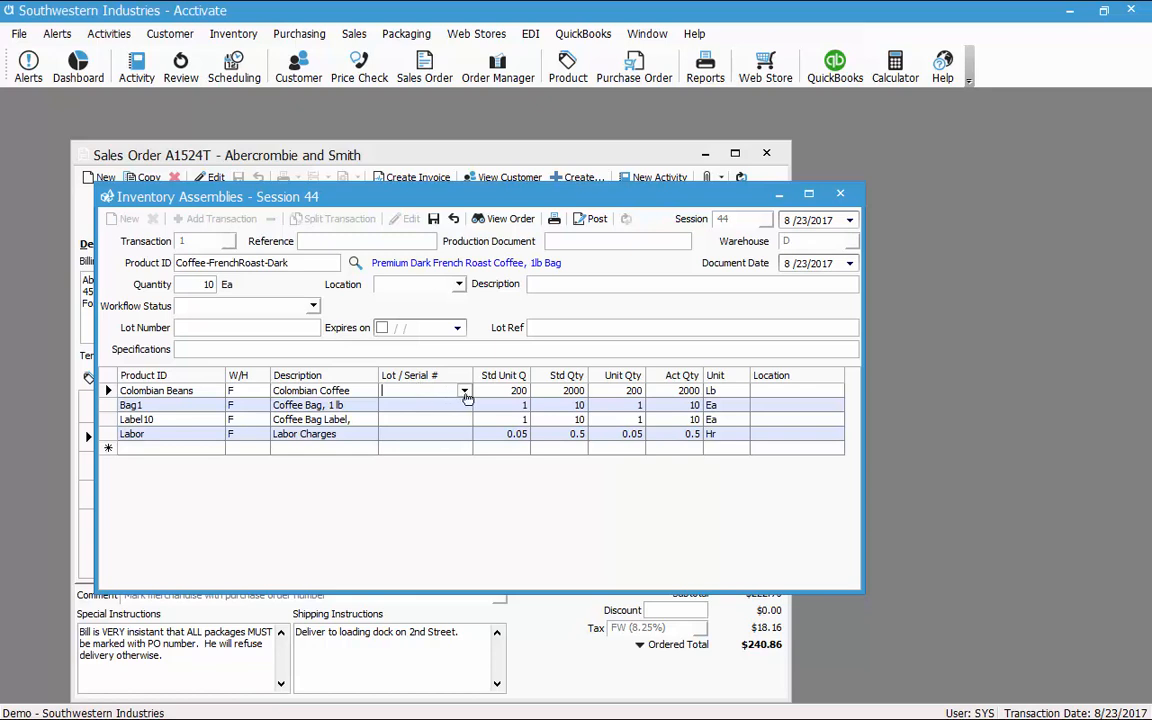
left_click(465, 391)
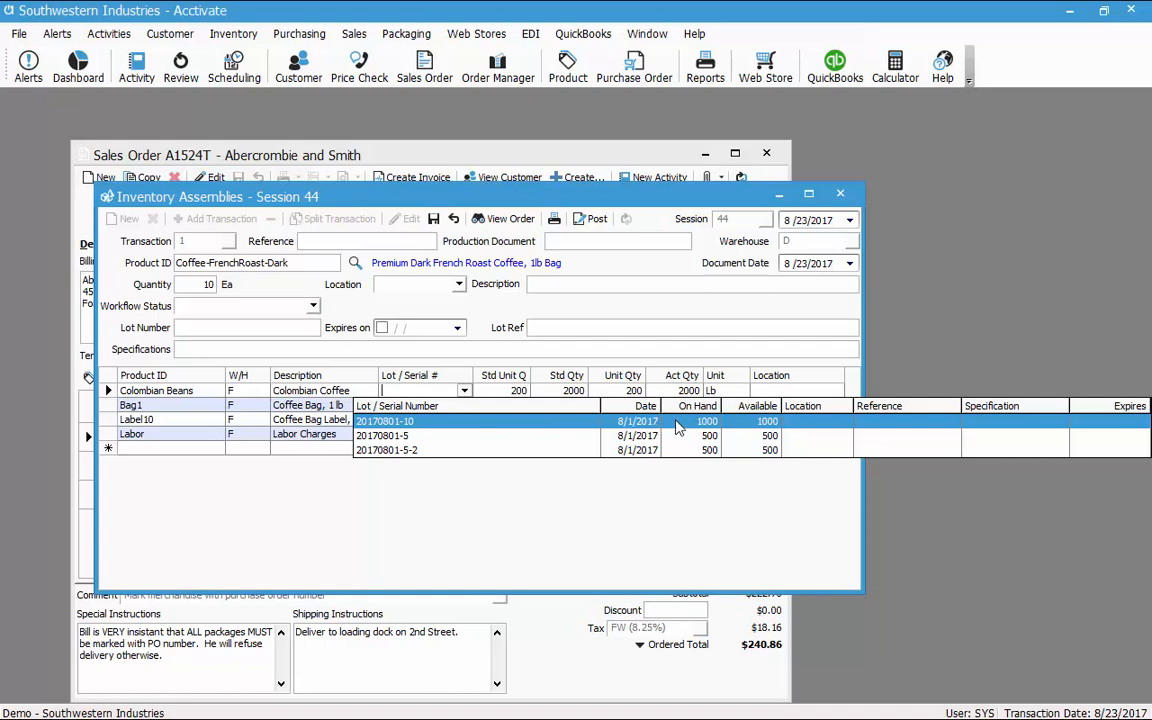
left_click(465, 422)
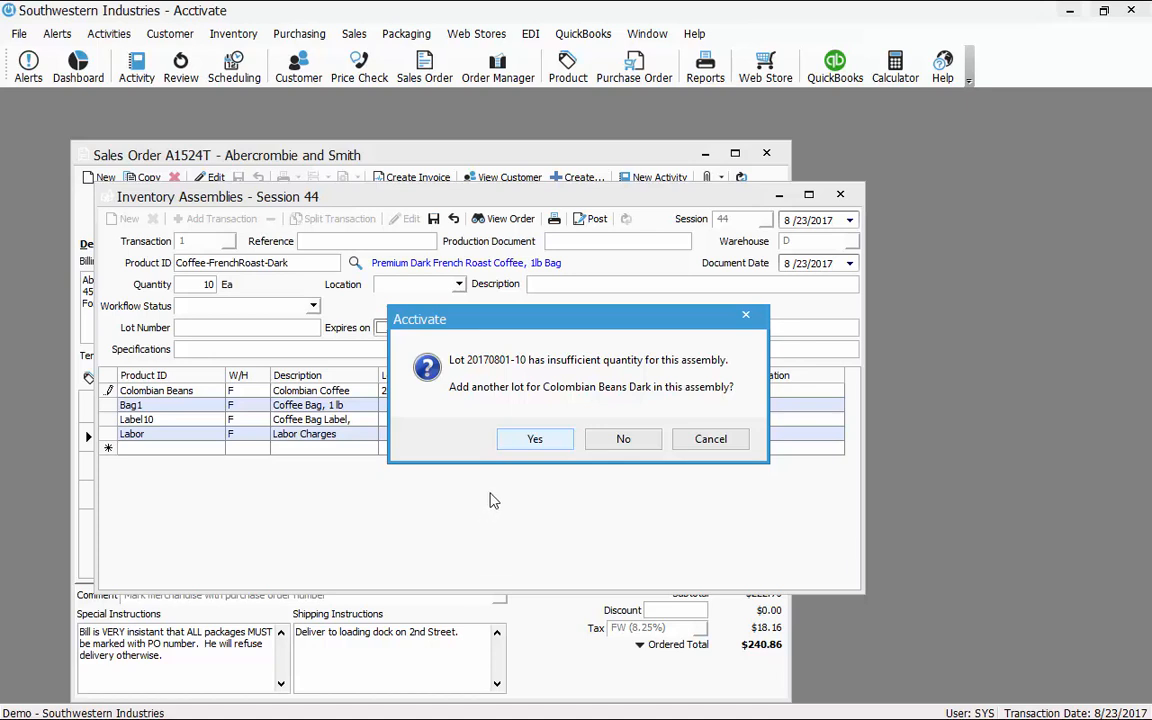
left_click(540, 443)
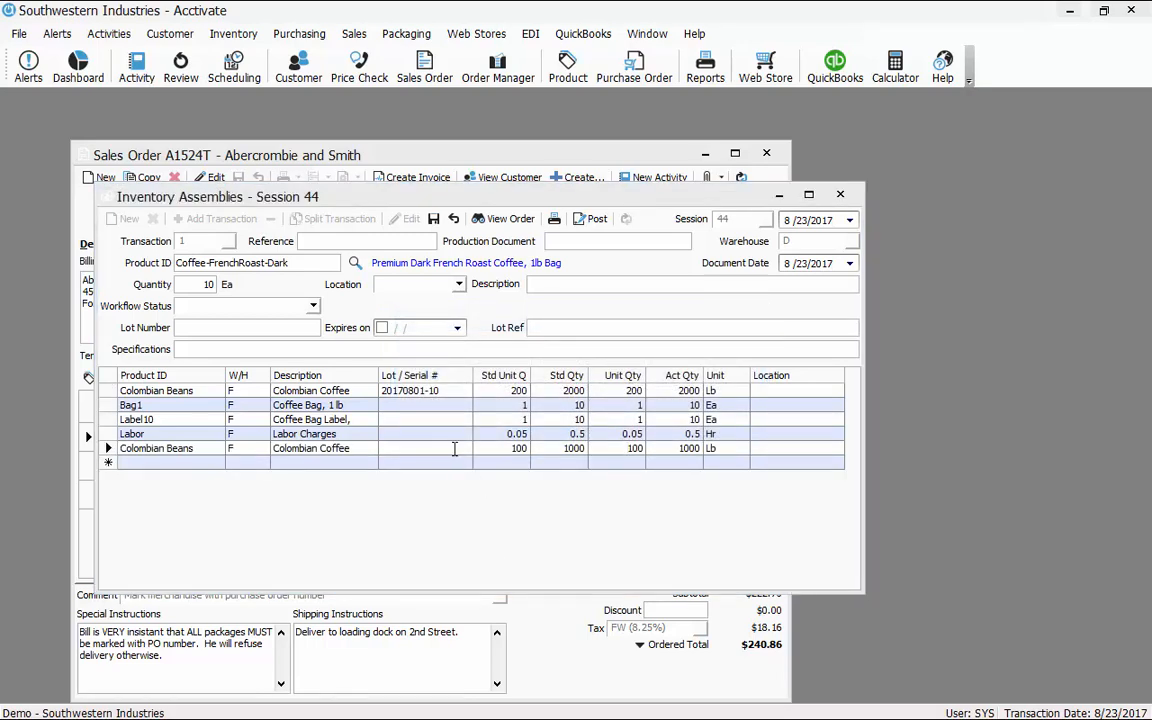
left_click(454, 449)
left_click(464, 449)
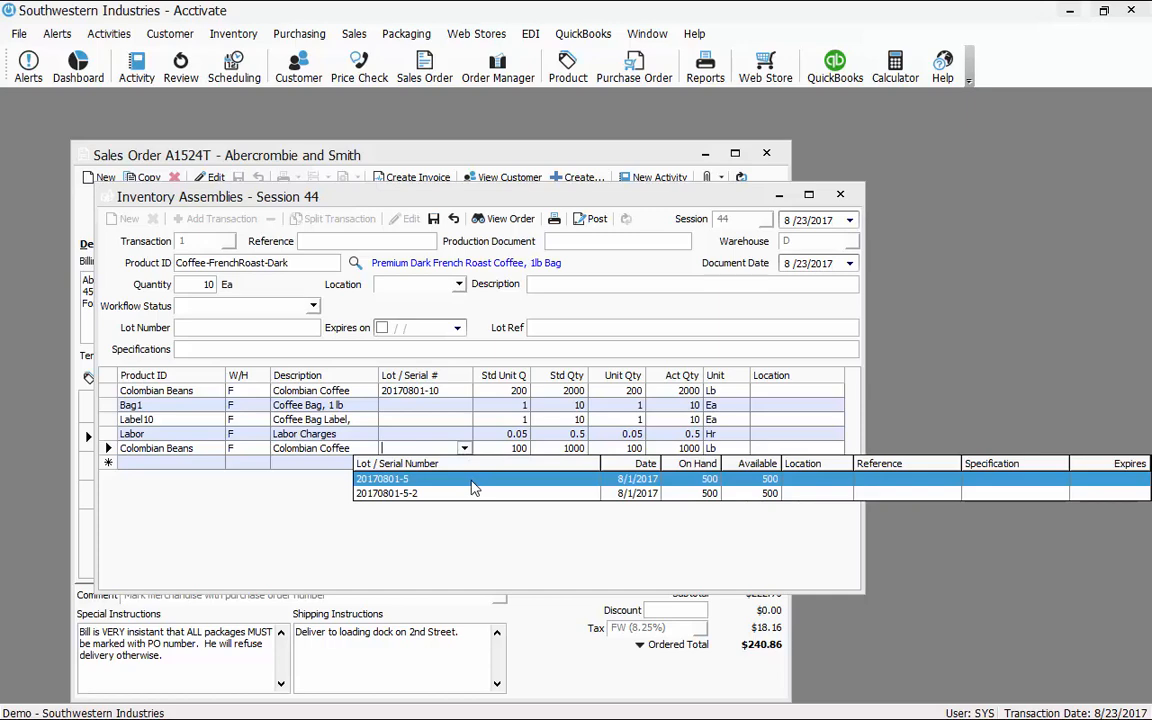
left_click(474, 481)
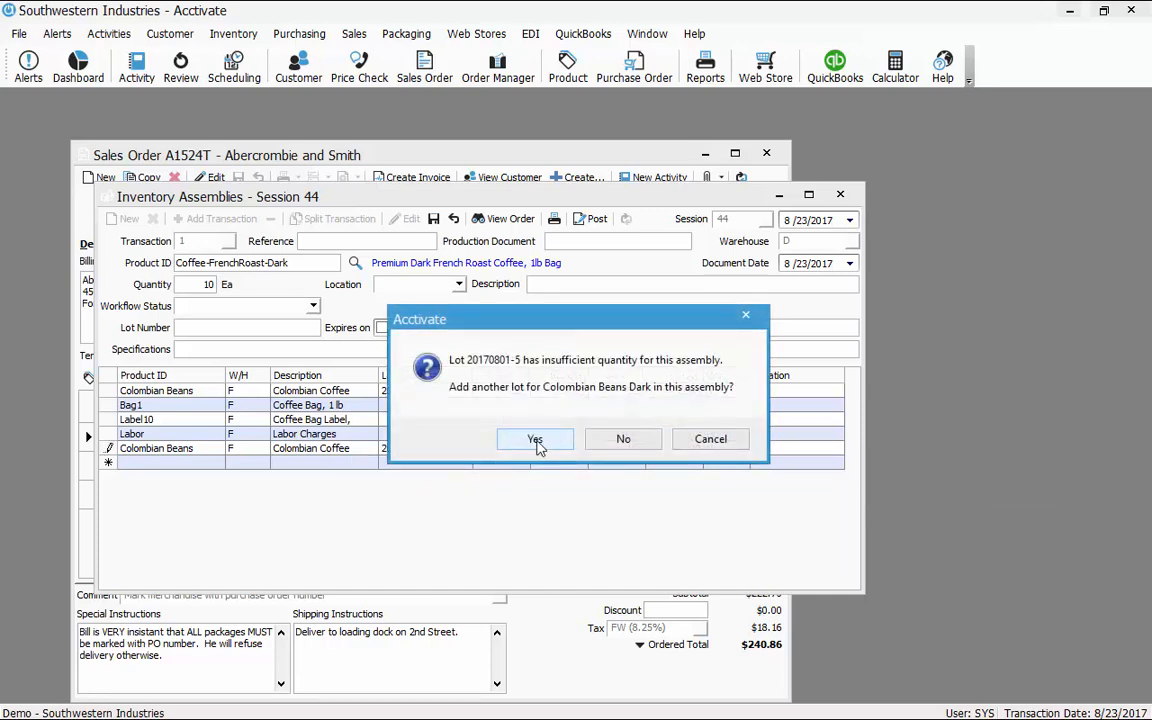
left_click(535, 441)
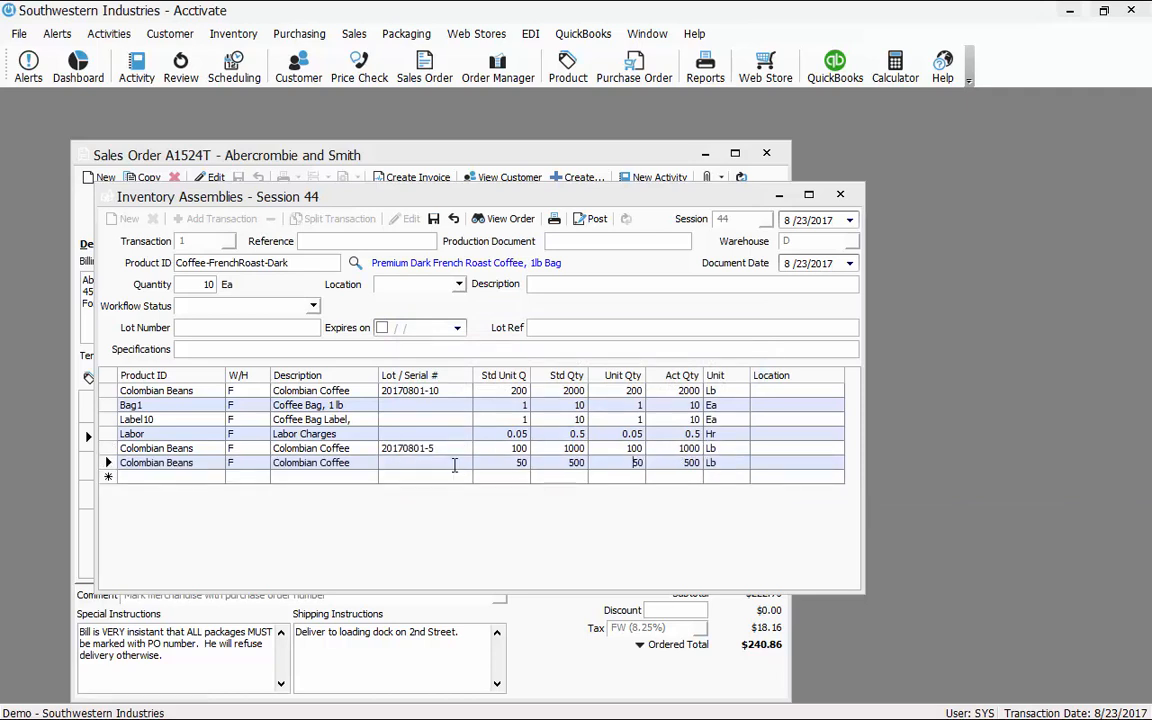
left_click(464, 464)
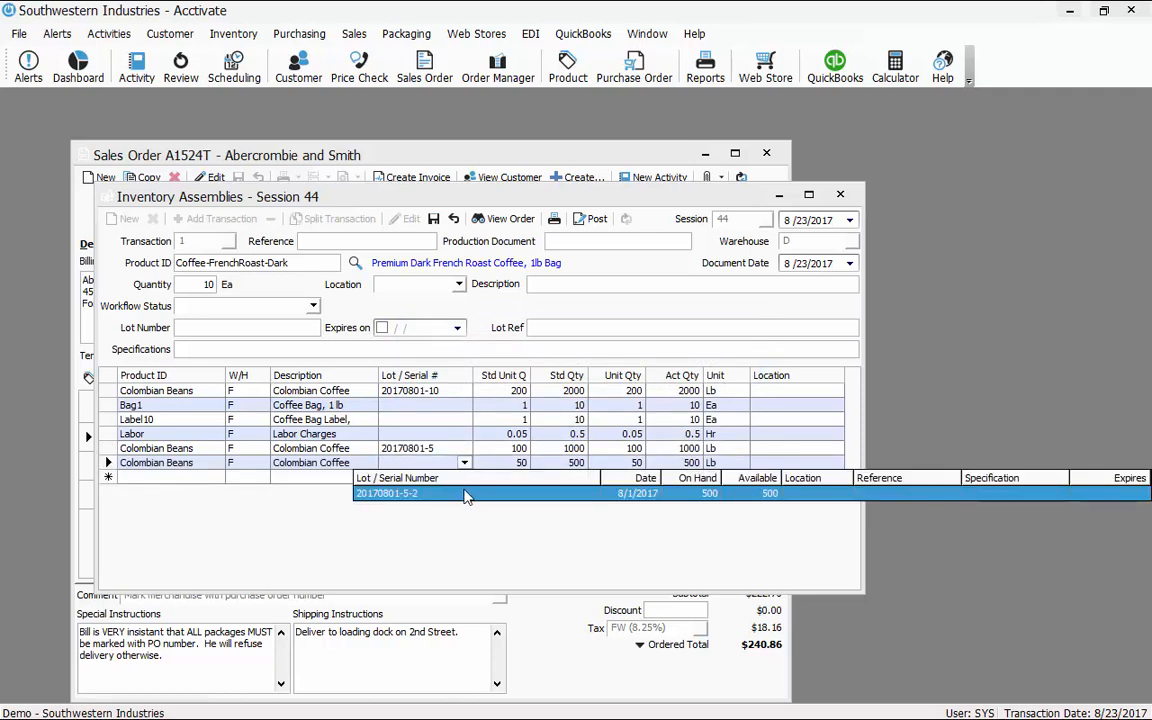
left_click(464, 494)
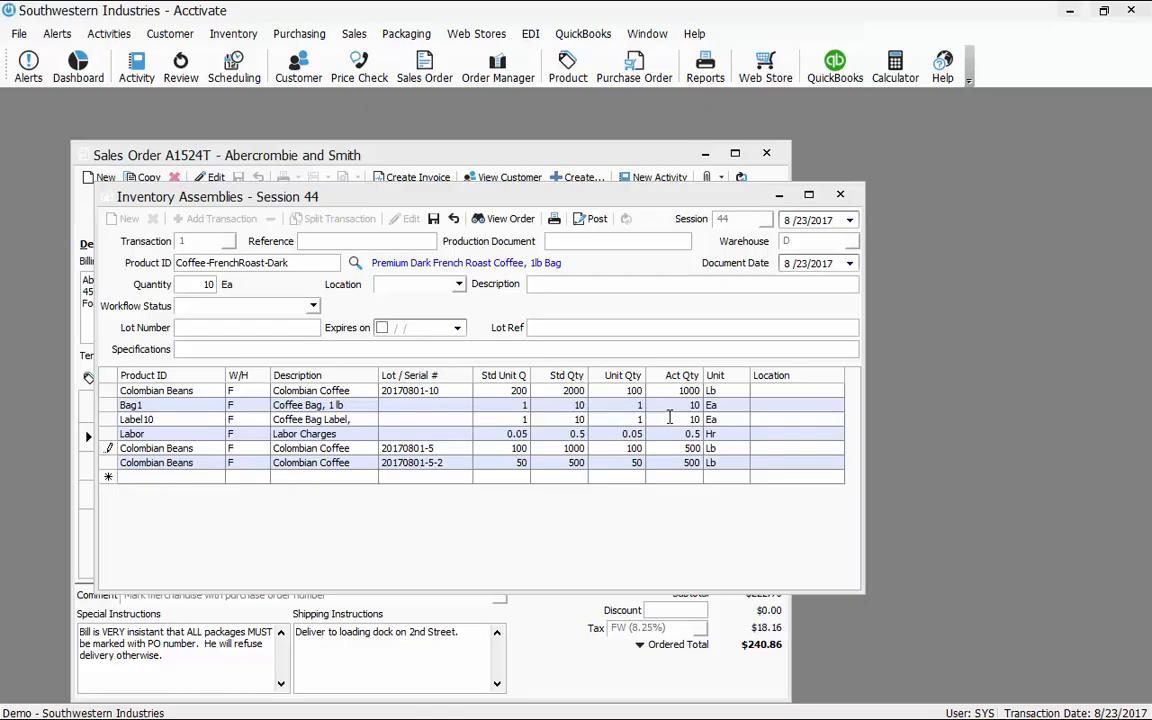
- Assign lot number 20170823 to the assembled Coffee-FrenchRoast-Dark and post the inventory assembly transaction
left_click(670, 418)
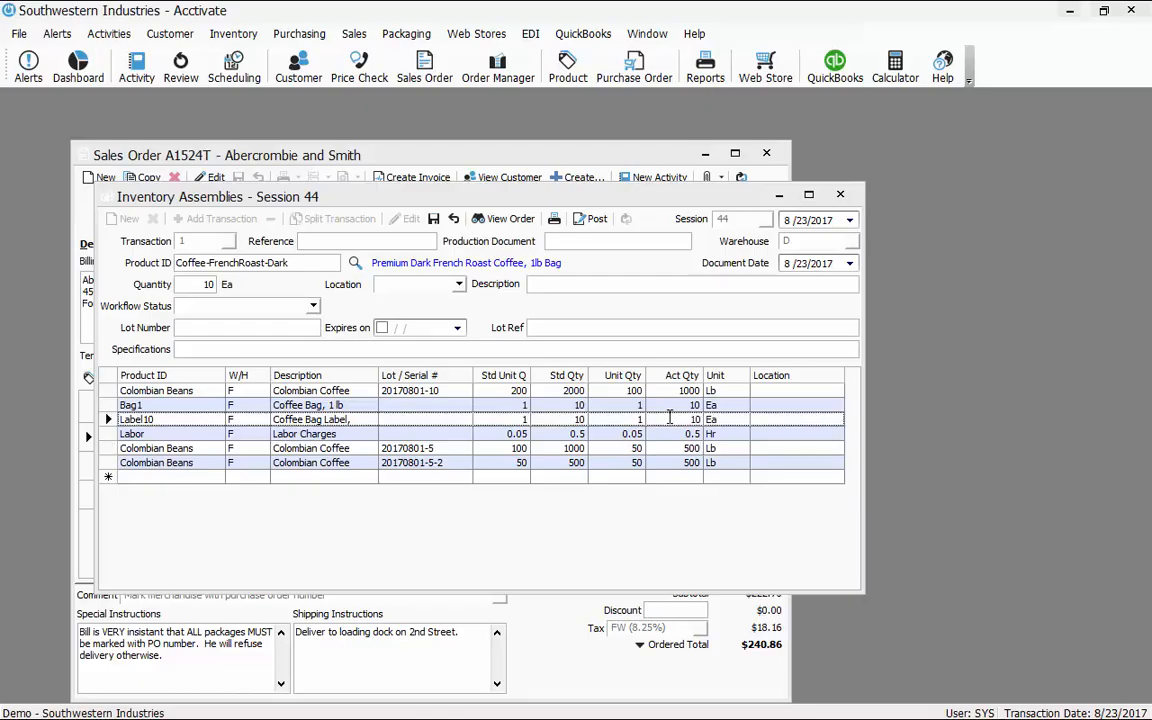
left_click(281, 329)
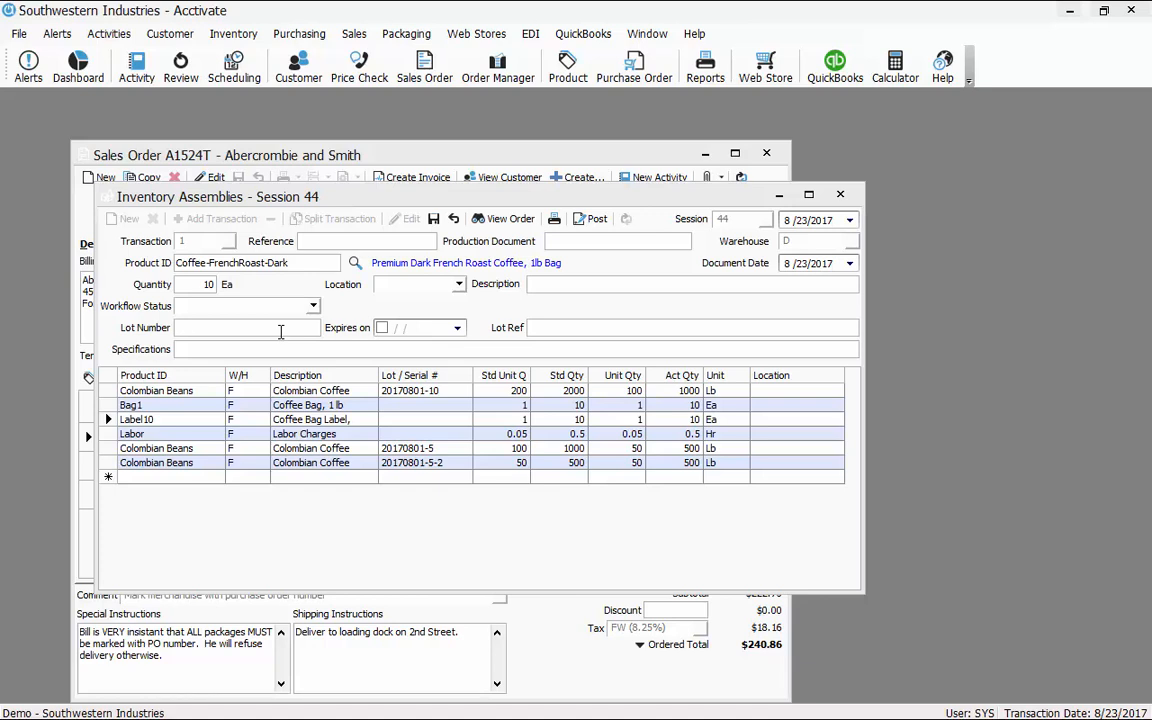
type("20170823")
left_click(597, 220)
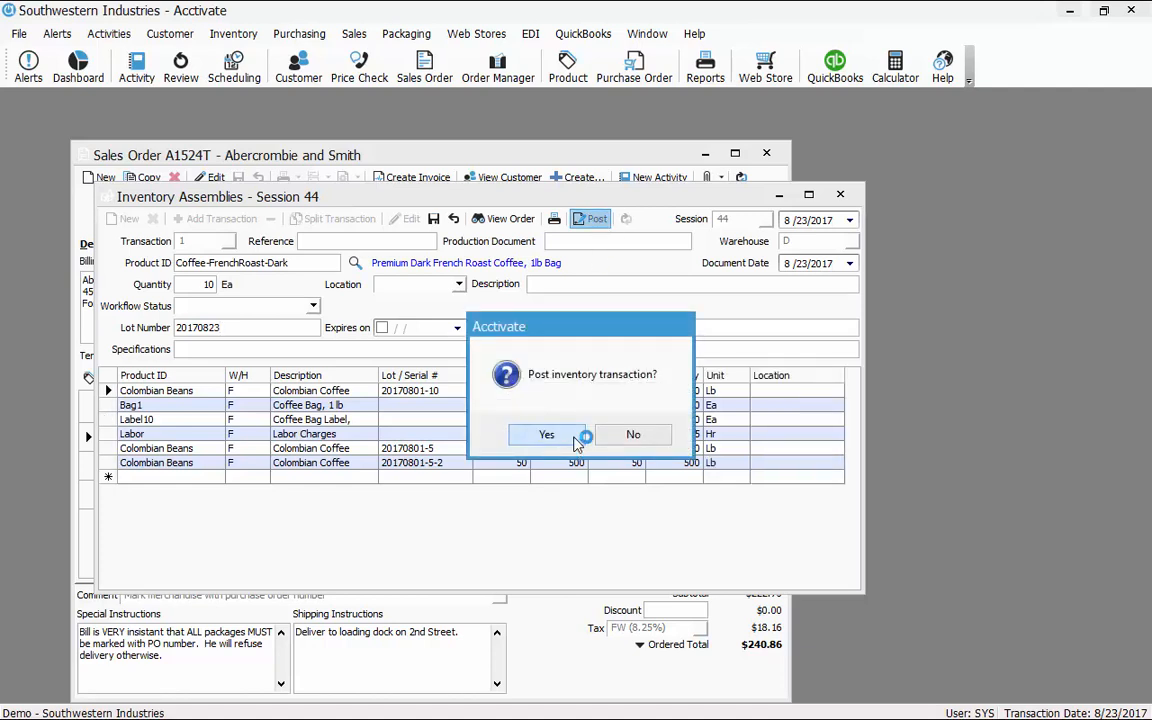
left_click(572, 438)
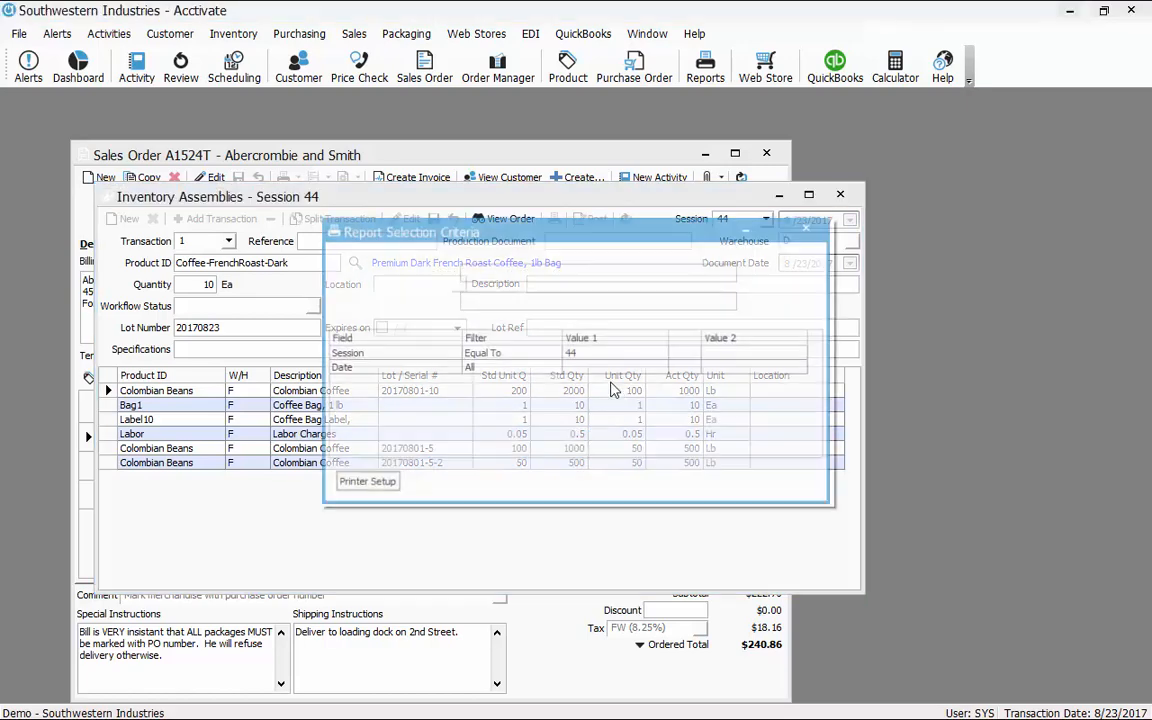
- Preview the posted assembly session report, review its output formats, and close the preview and the assembly session
left_click(648, 486)
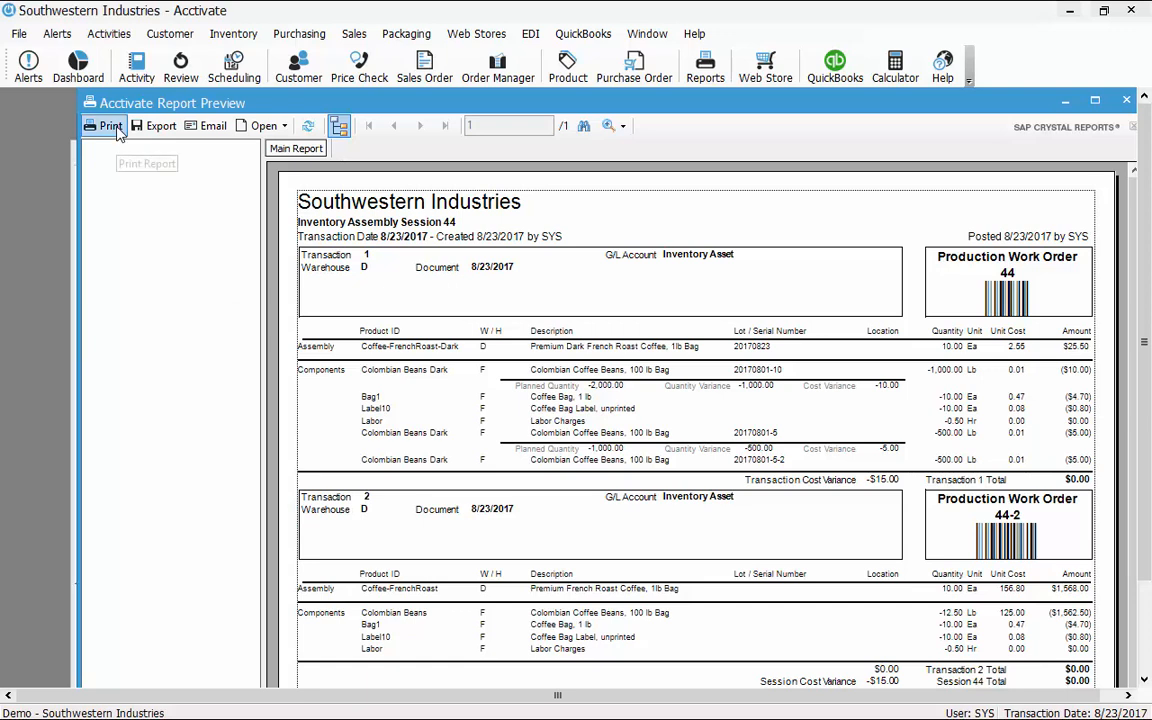
left_click(210, 136)
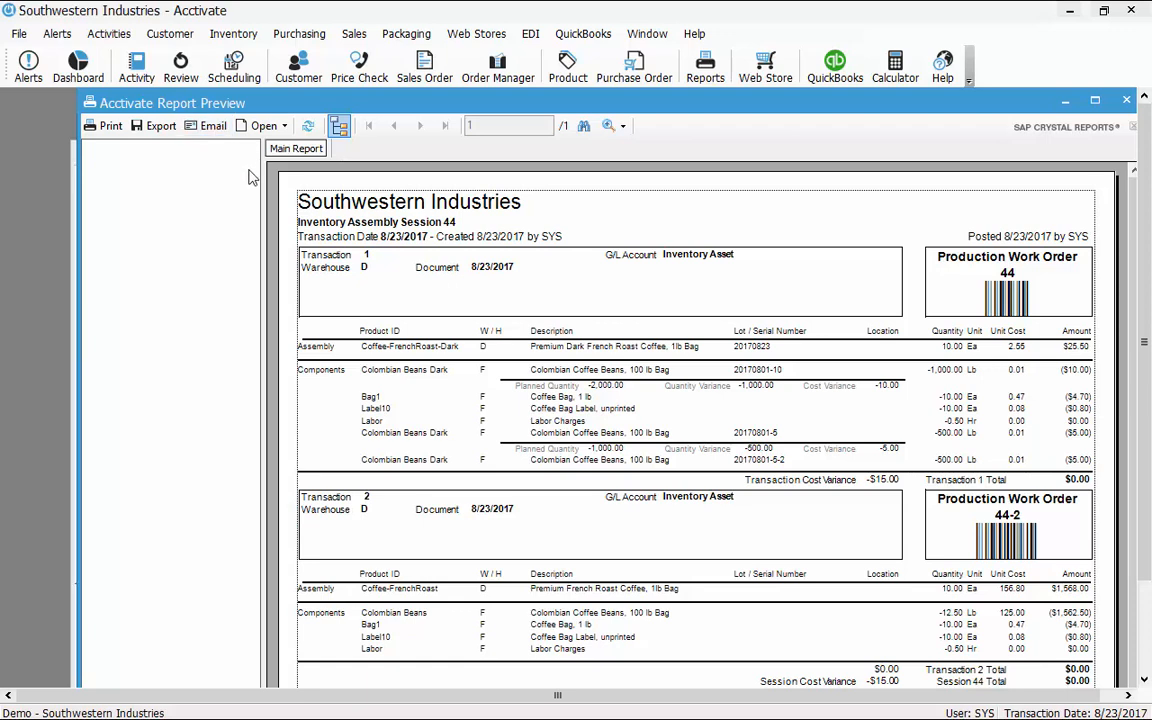
left_click(285, 127)
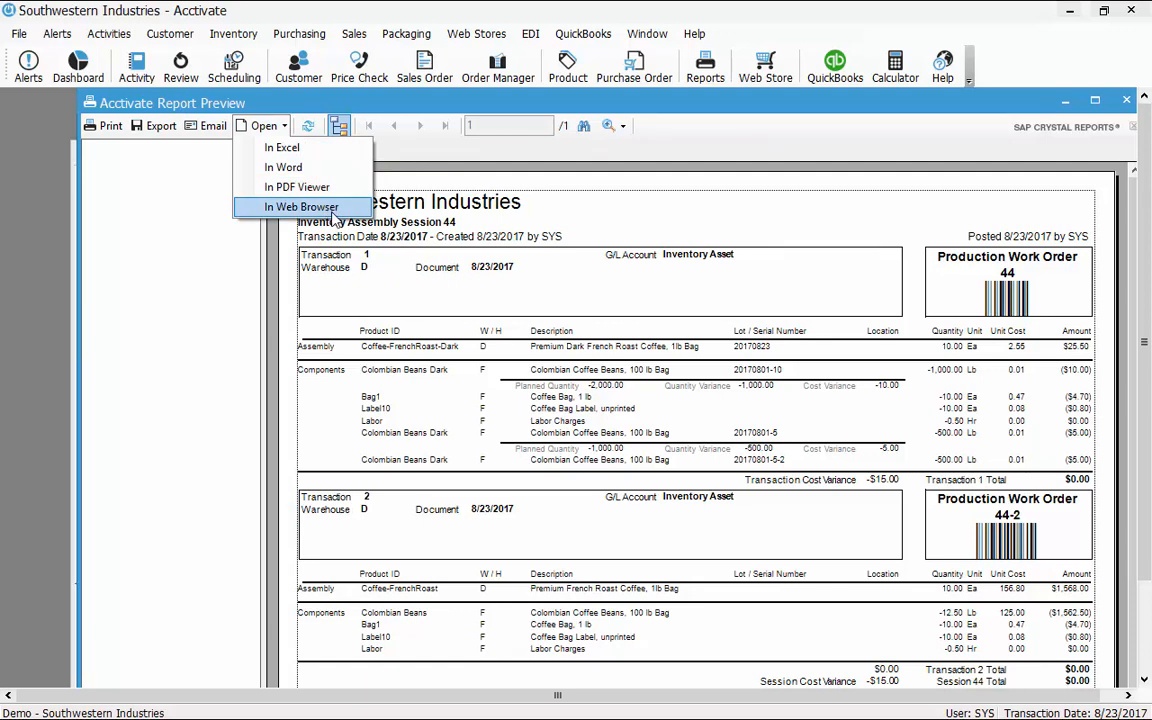
left_click(403, 102)
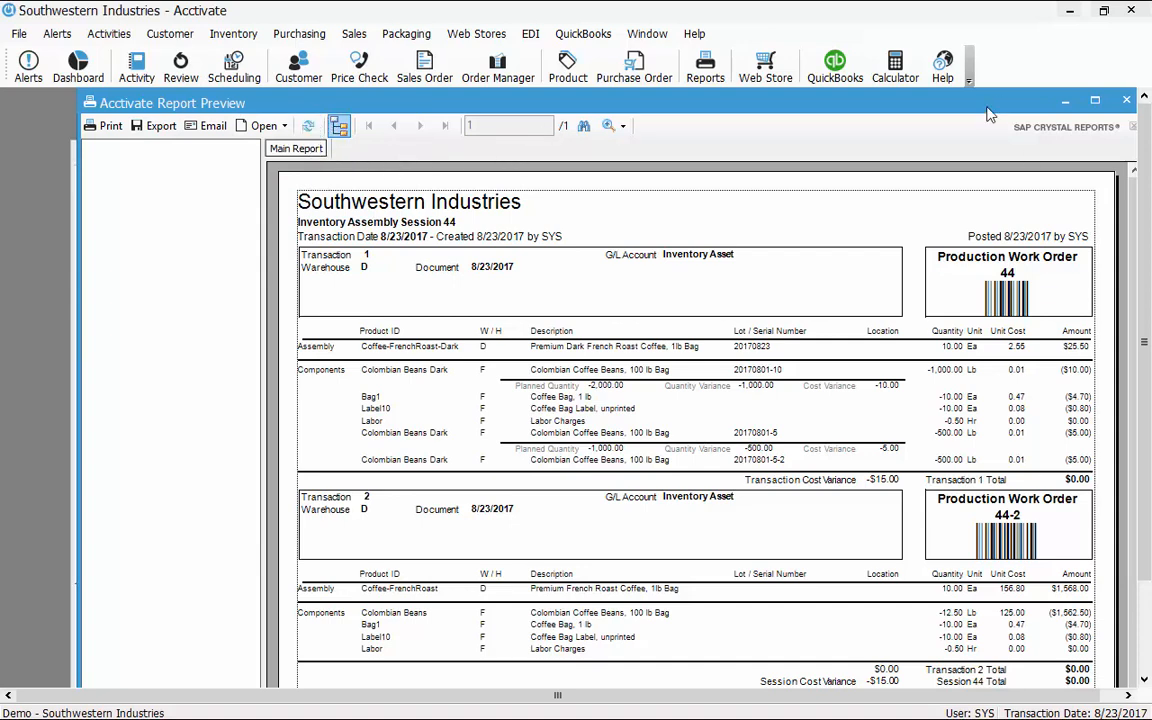
left_click_drag(987, 114, 957, 113)
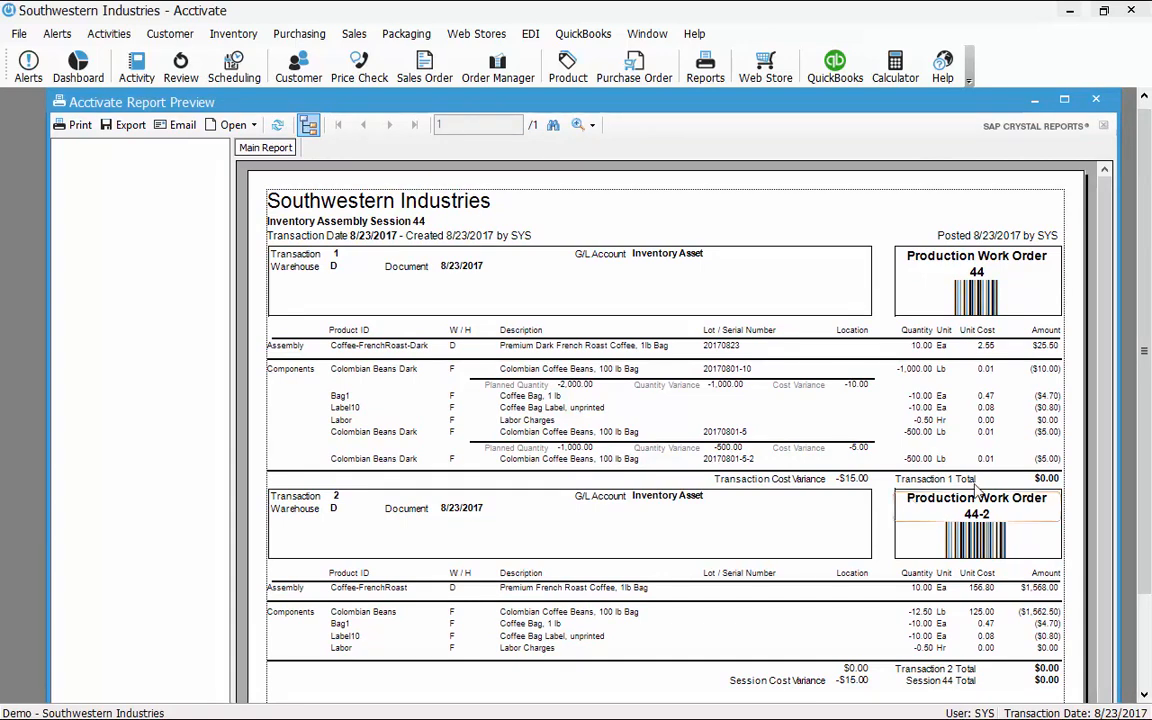
left_click(1104, 108)
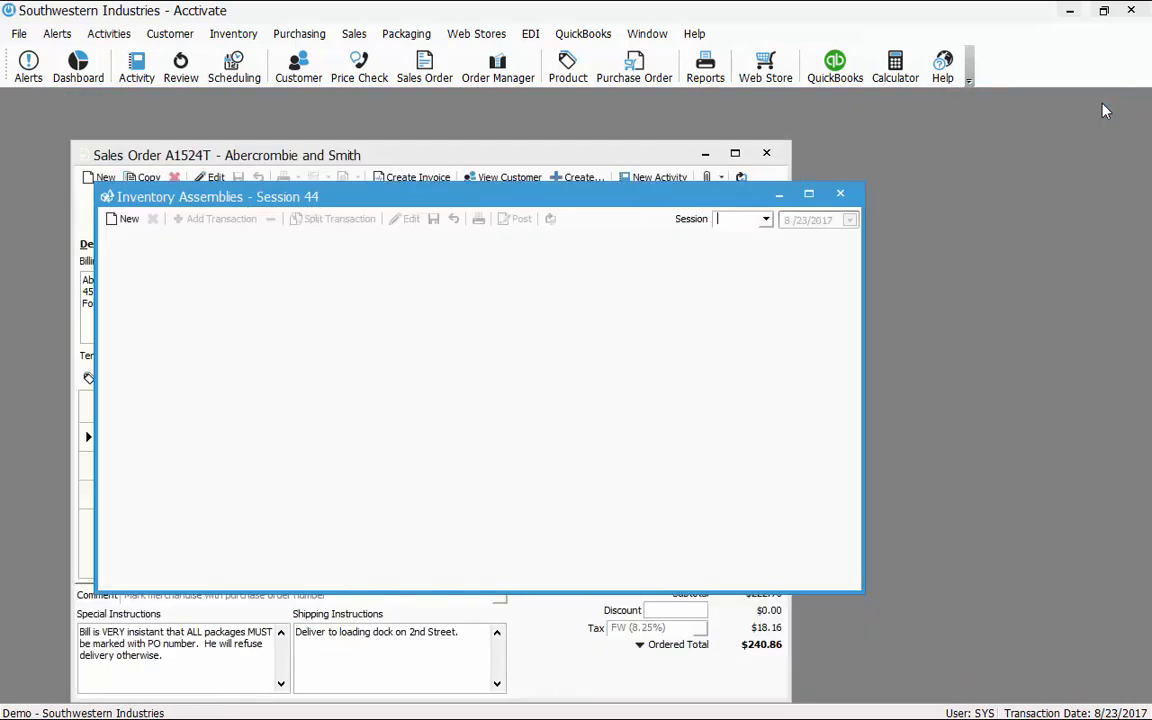
left_click(840, 193)
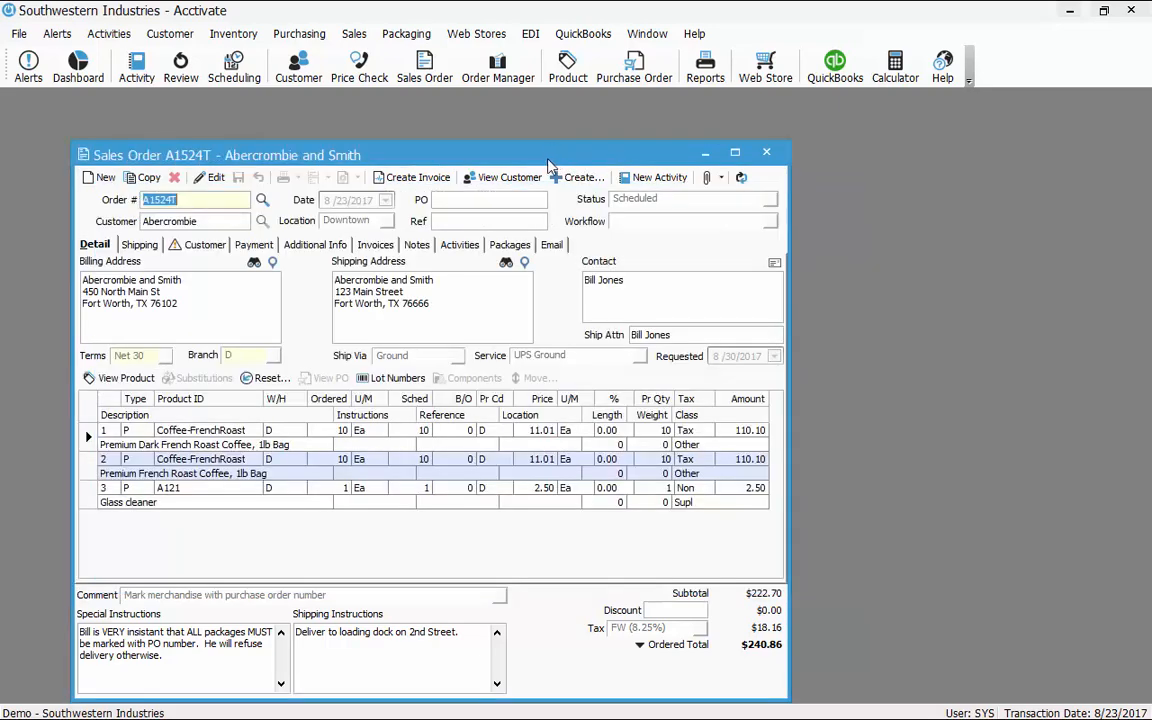
- Check the lot numbers assigned to line 1, Premium Dark French Roast Coffee, on the sales order
left_click(406, 398)
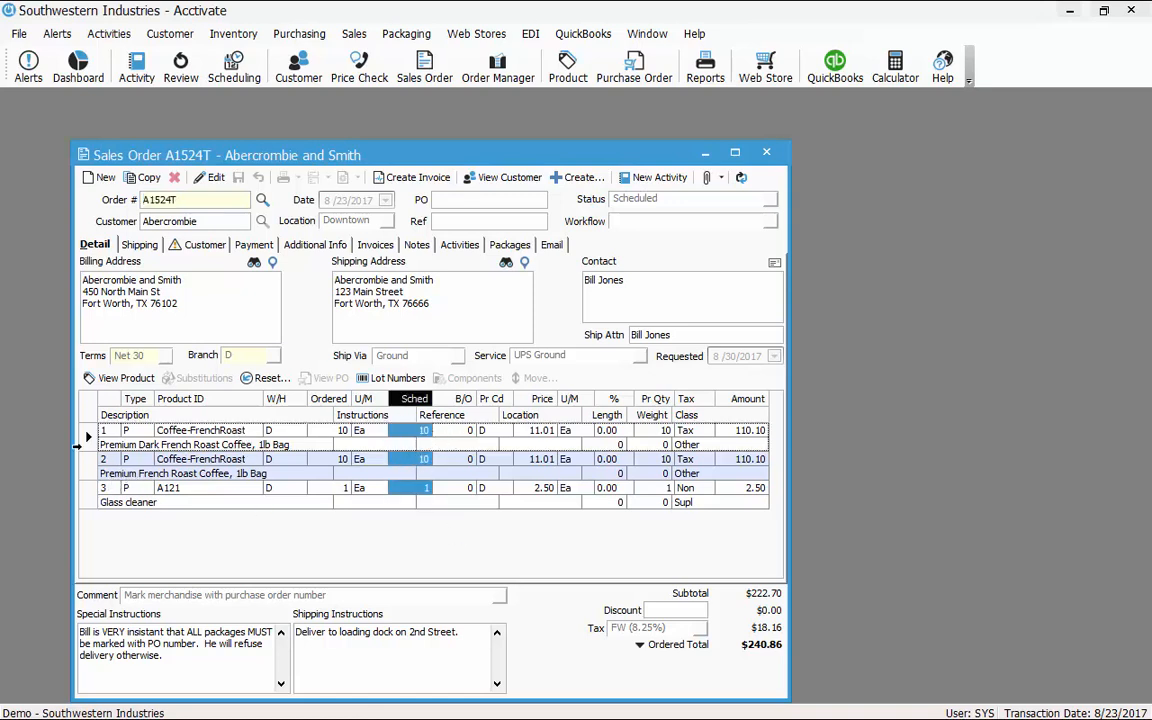
left_click(87, 437)
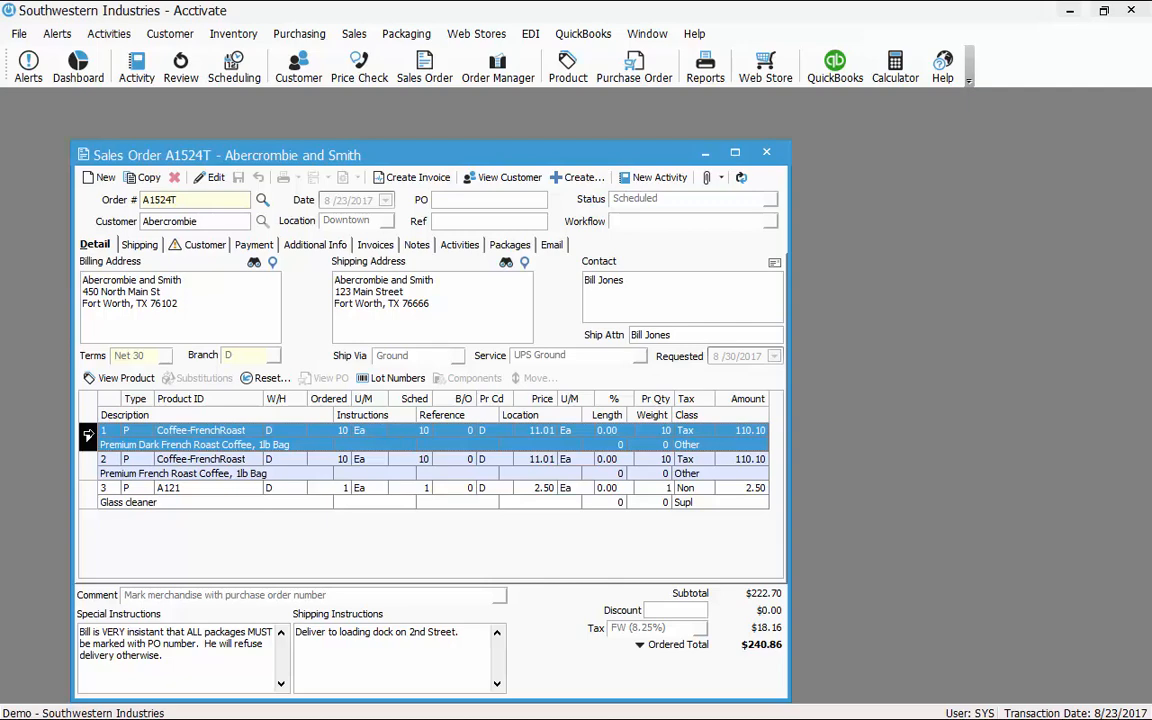
left_click(390, 378)
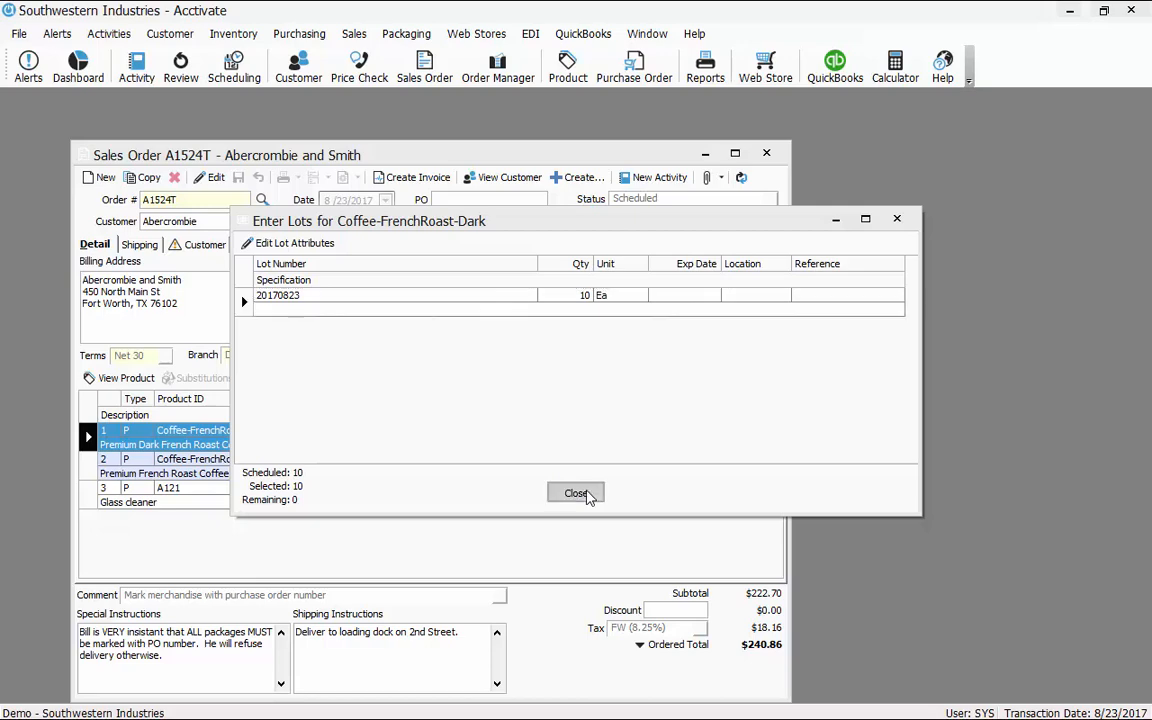
left_click(577, 492)
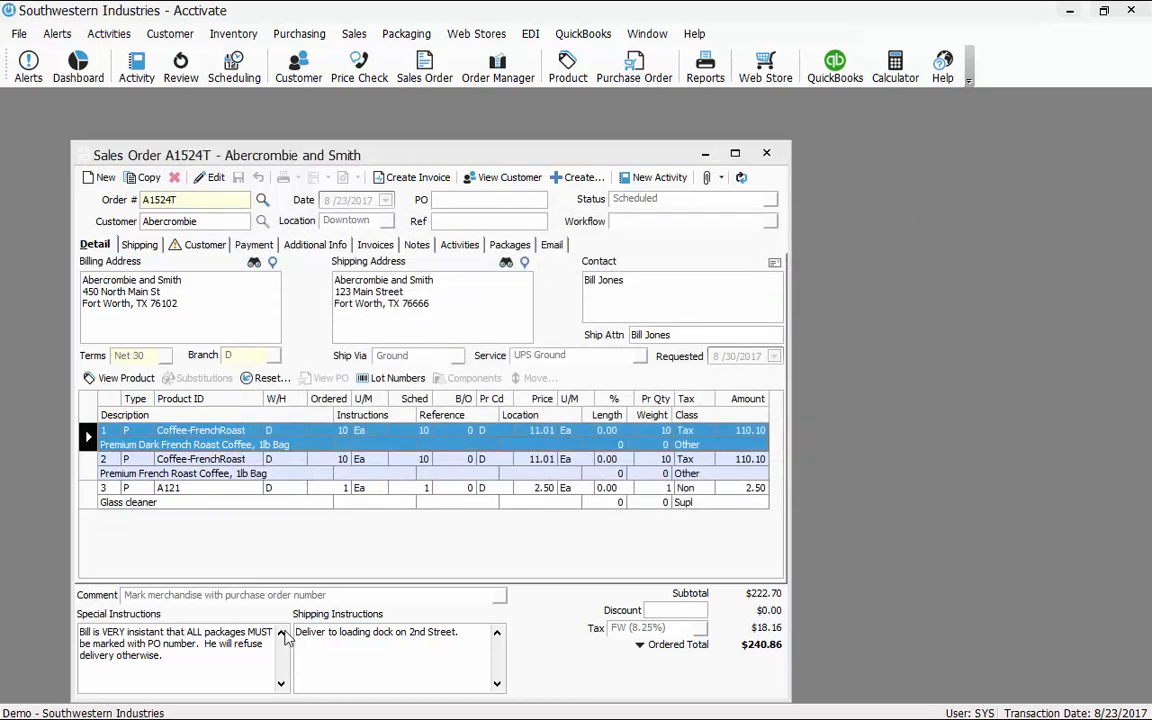
left_click_drag(259, 162, 255, 138)
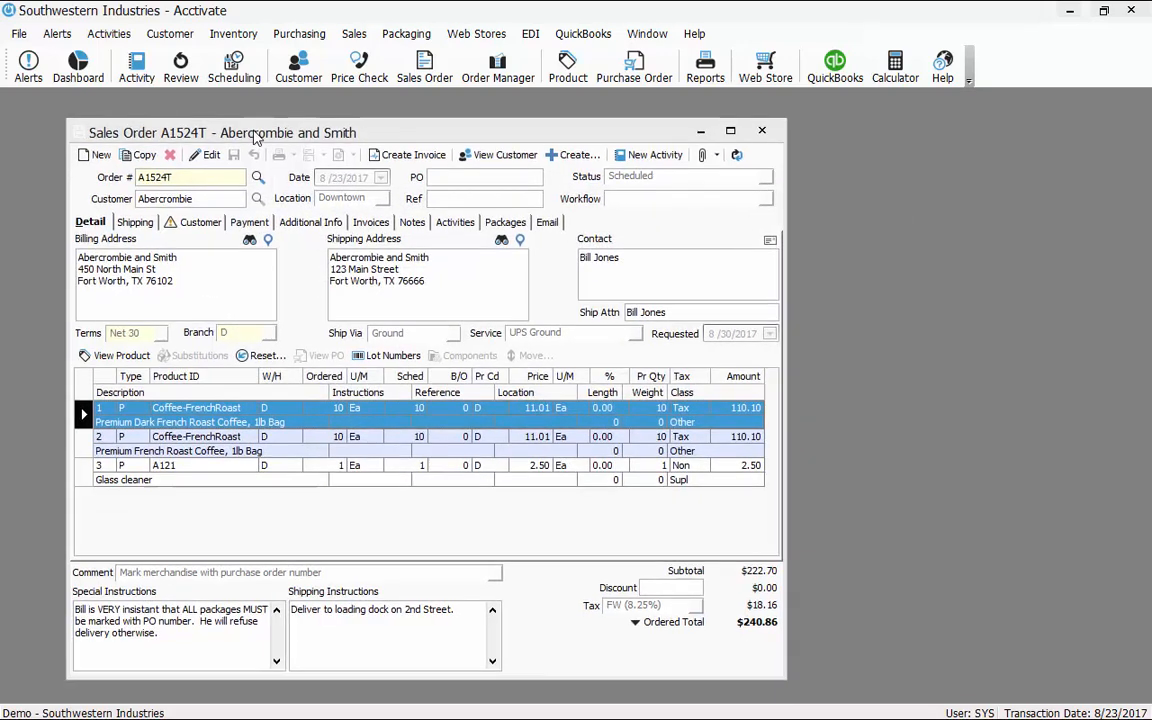
- Approve the customer's credit on the sales order by releasing the Over Limit hold as SYS, and save the order
left_click(205, 224)
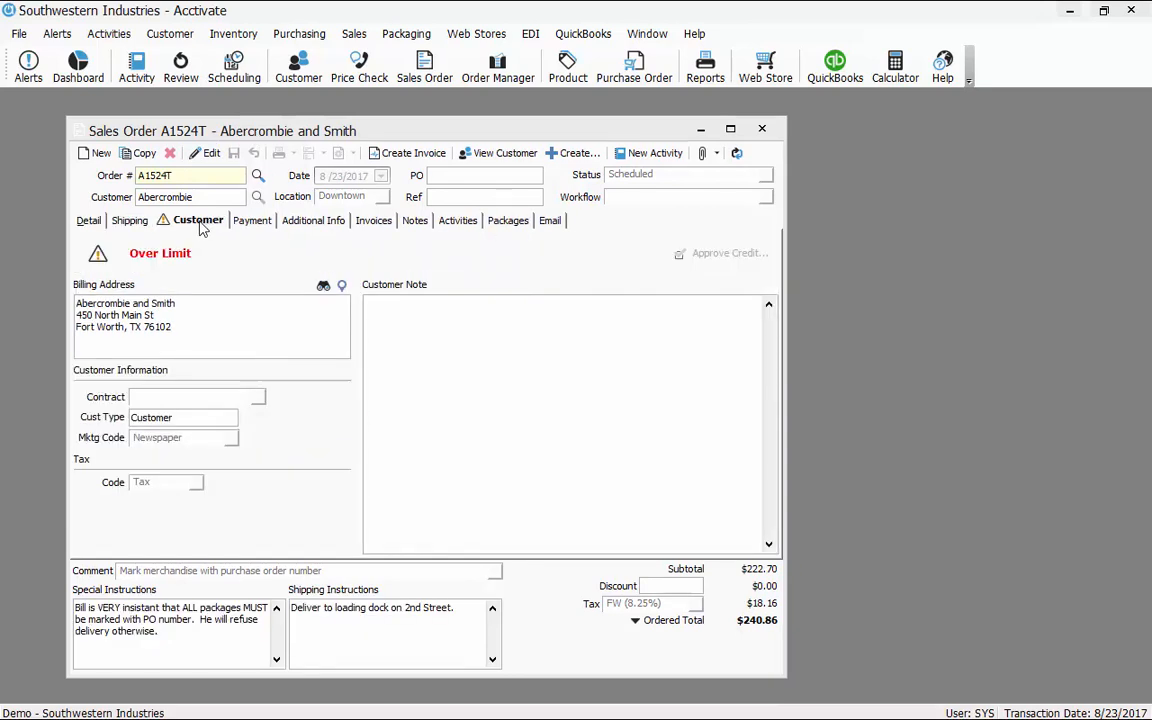
left_click(205, 153)
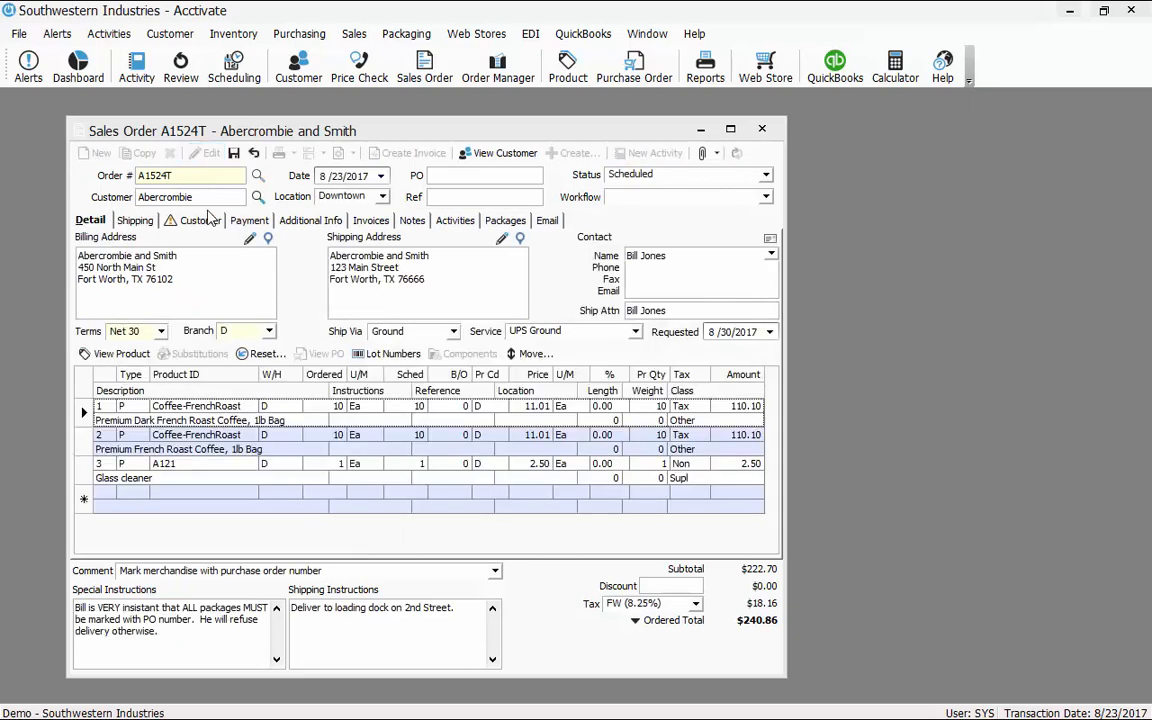
left_click(192, 219)
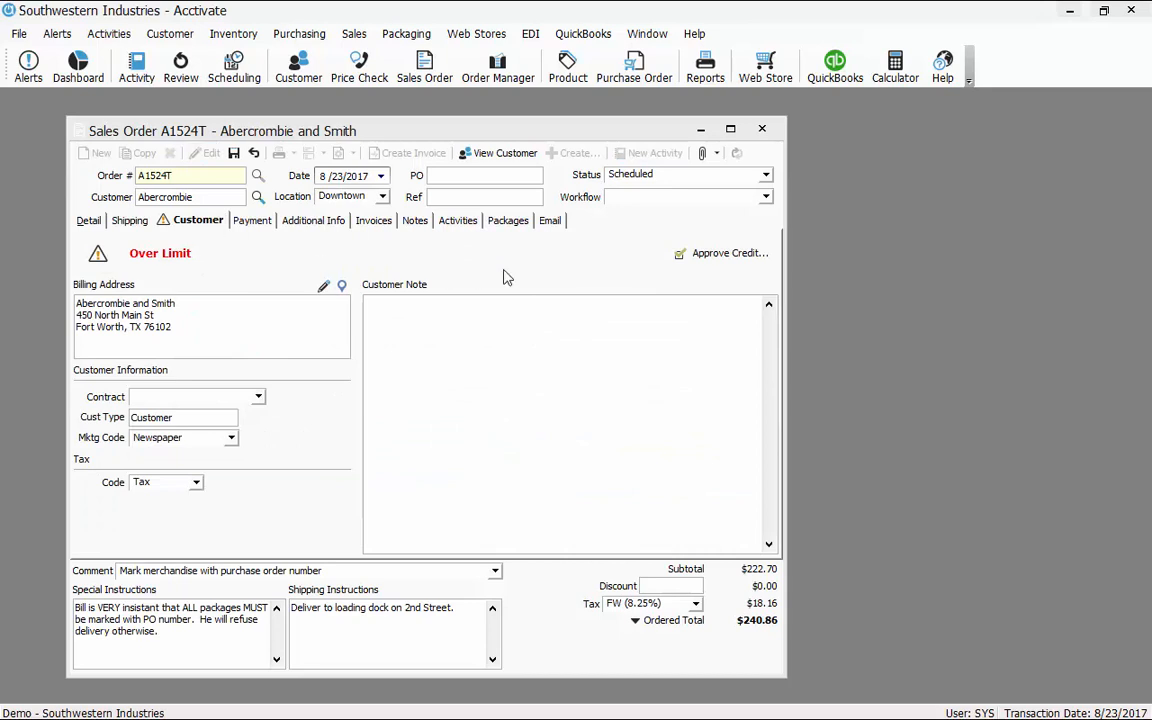
left_click(755, 256)
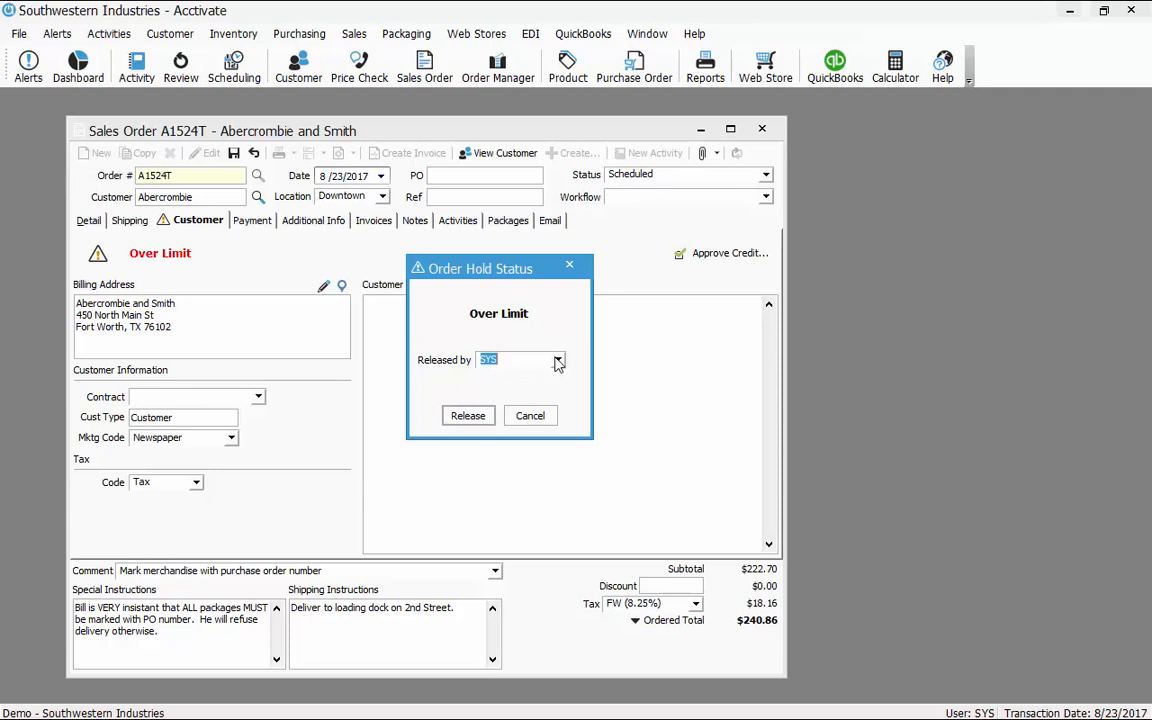
left_click(468, 415)
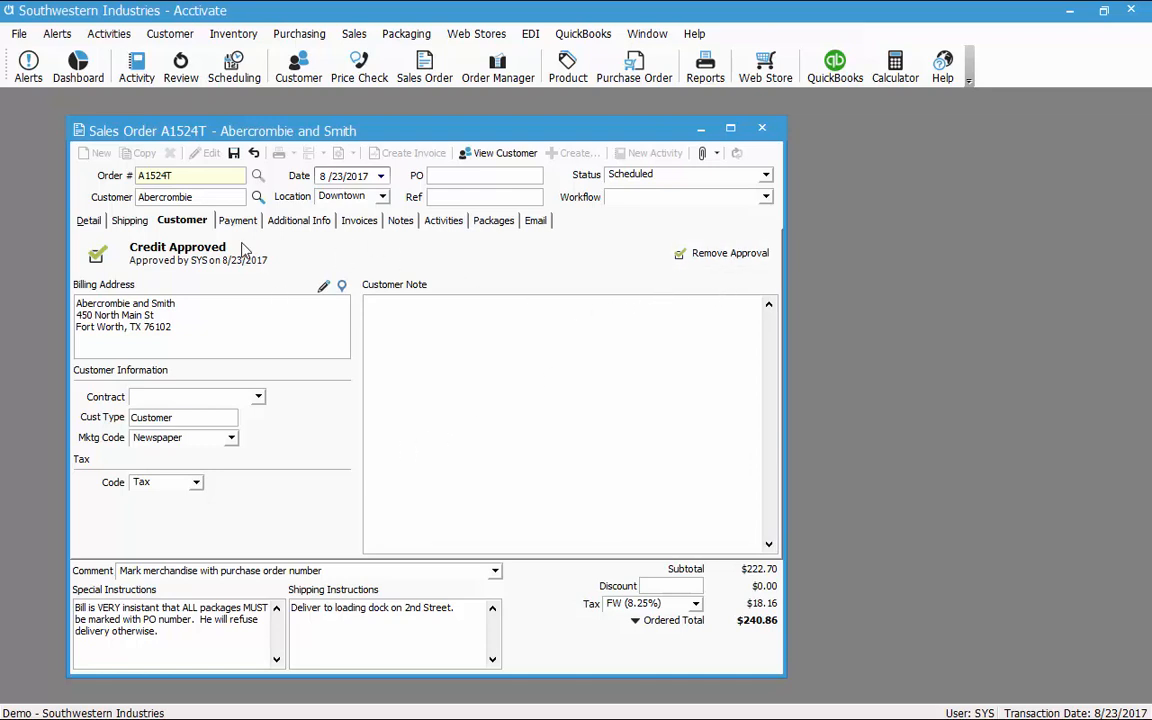
left_click(233, 156)
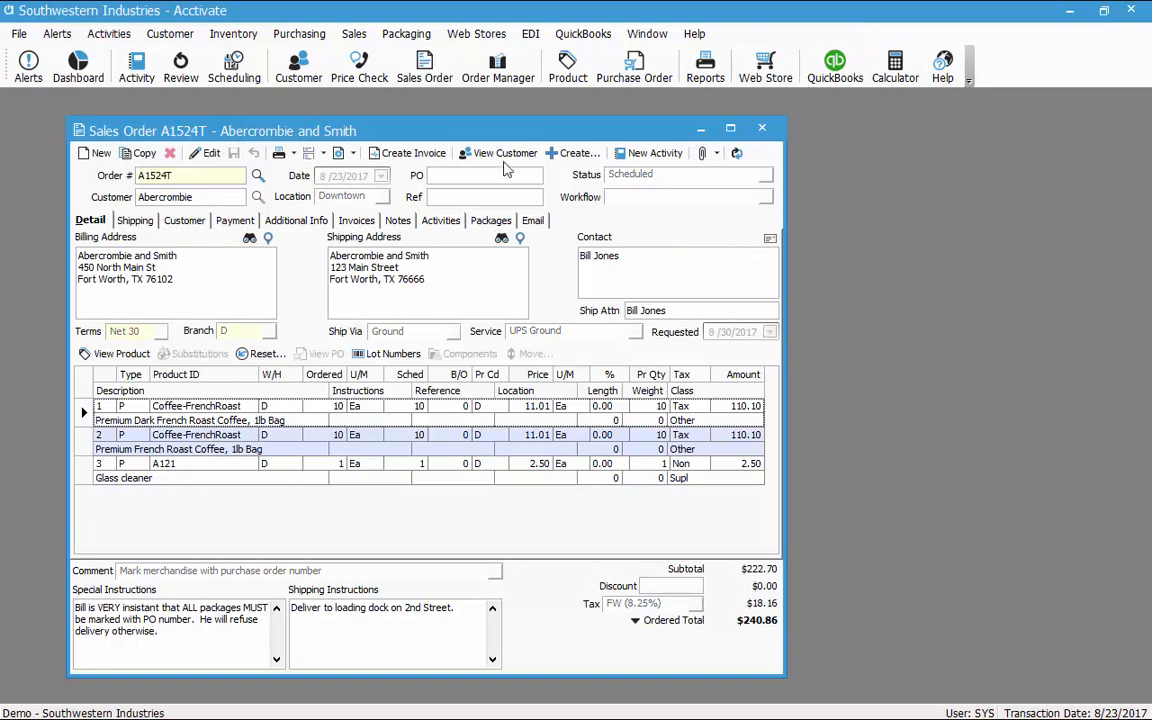
- Start invoicing the sales order and apply the $200.00 unapplied check deposit to it
left_click(430, 160)
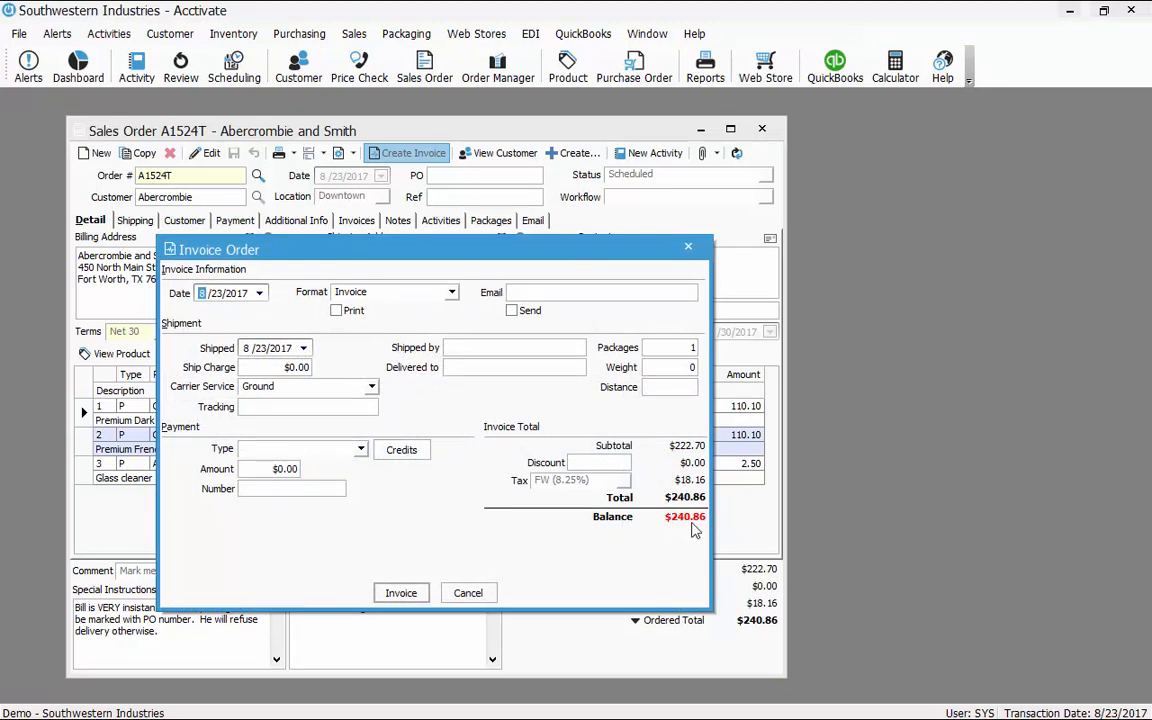
left_click(402, 451)
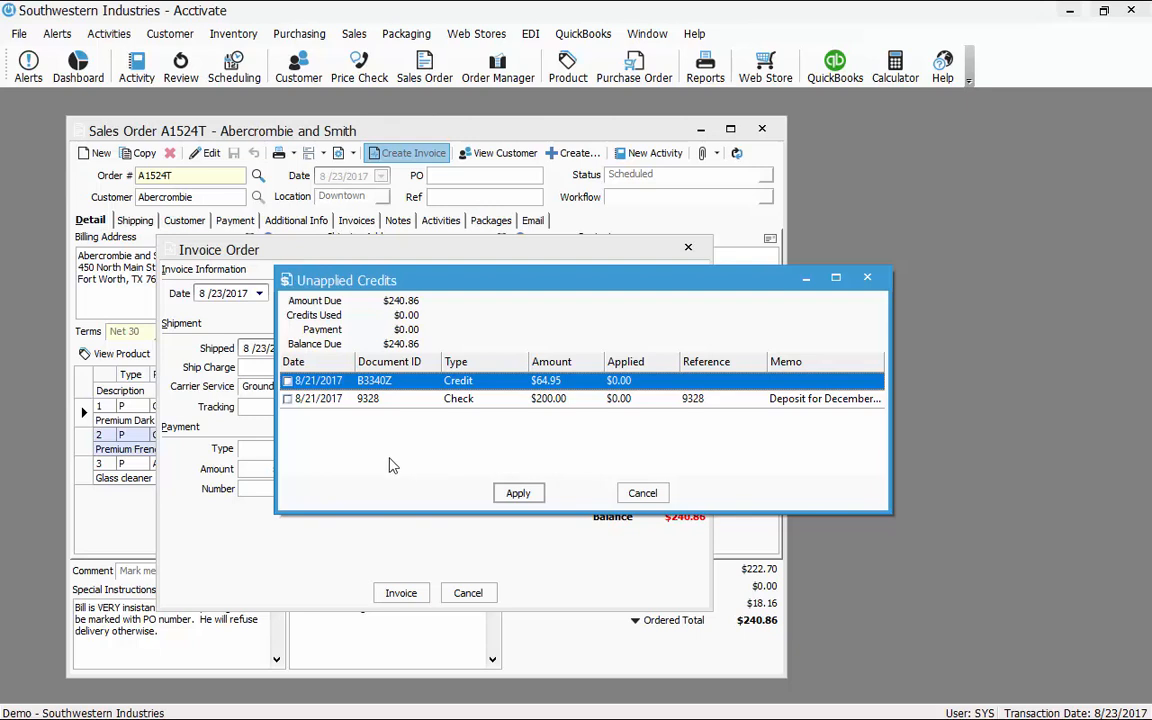
left_click(288, 399)
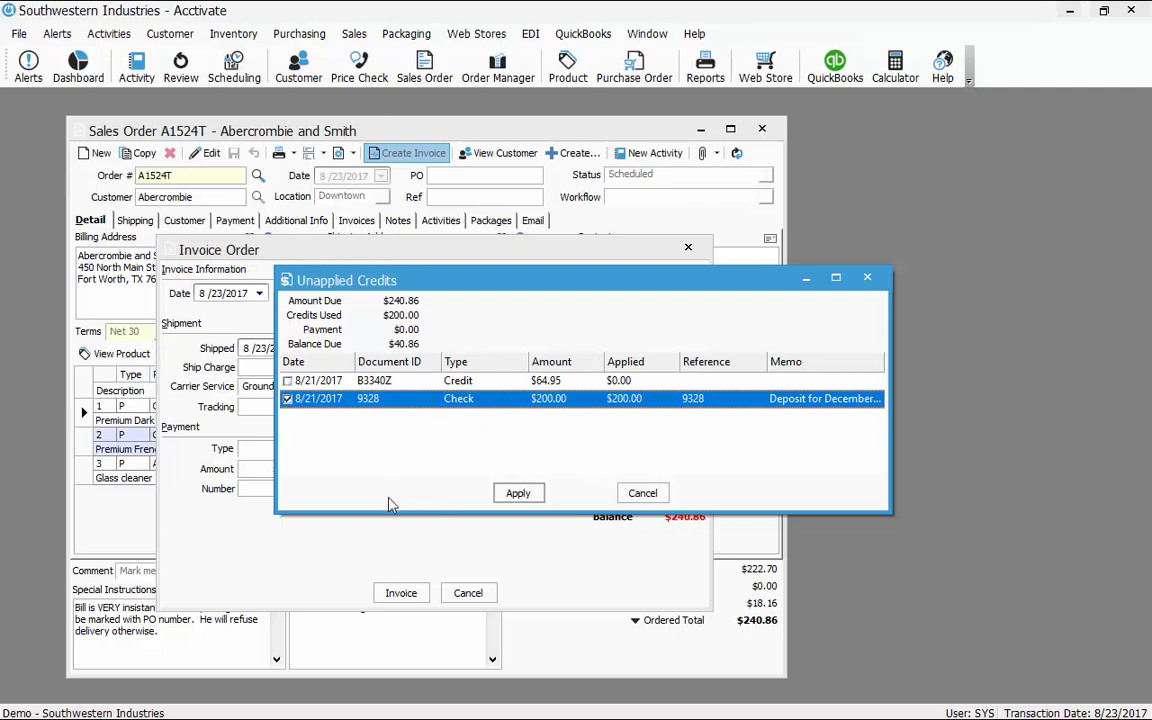
left_click(518, 493)
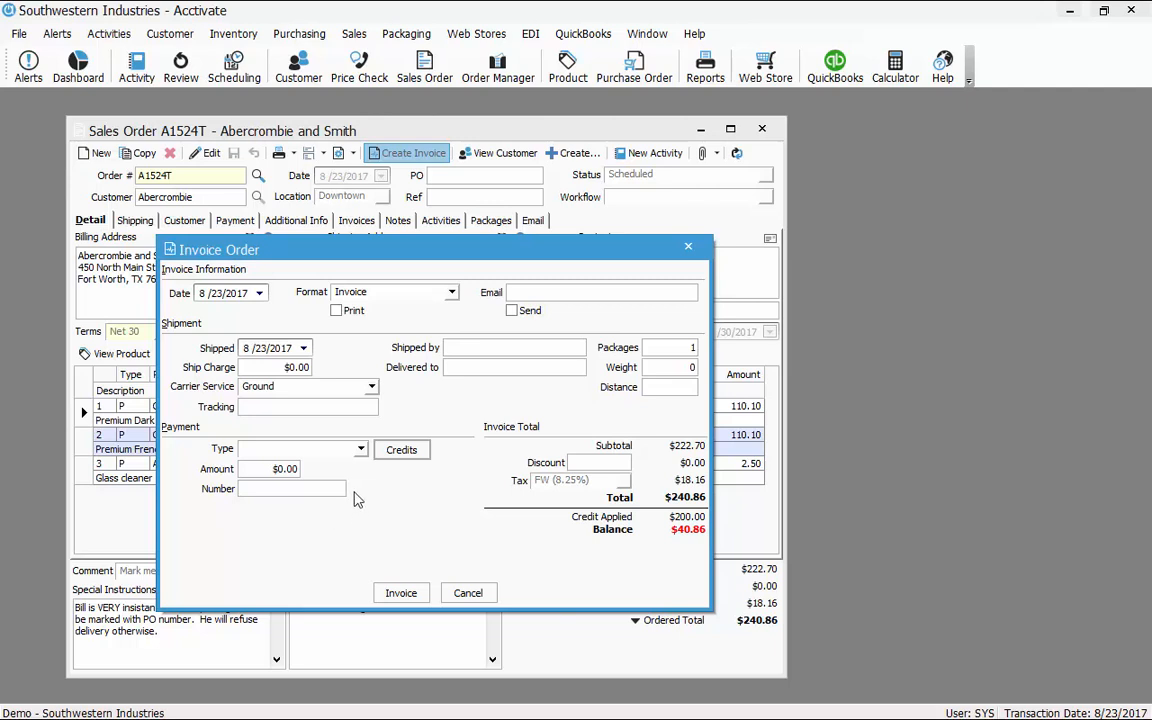
- Pay the remaining $40.86 in cash, invoice the order, and close the sales order
left_click(360, 449)
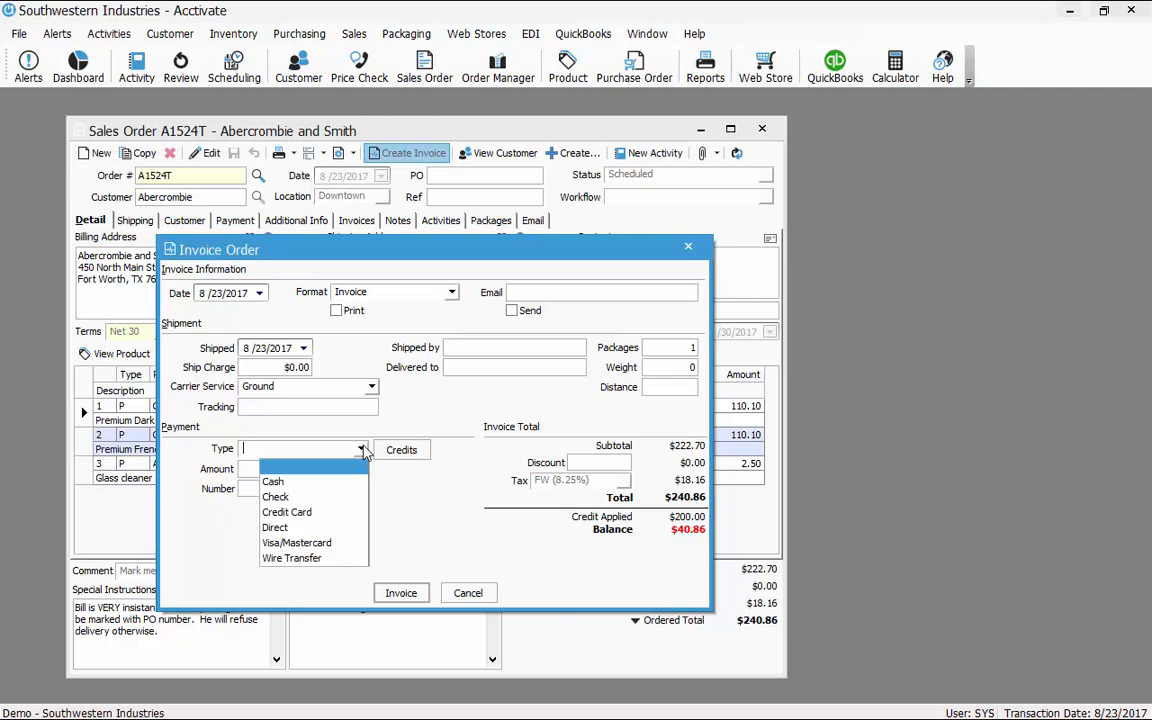
left_click(286, 481)
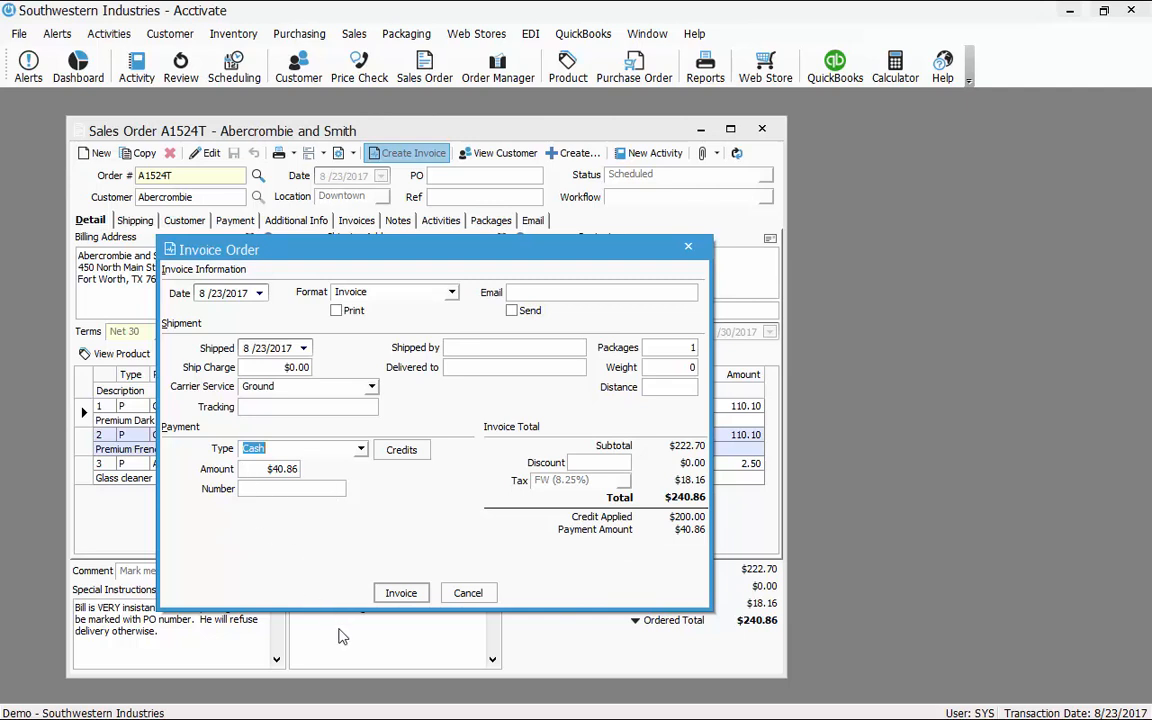
left_click(400, 594)
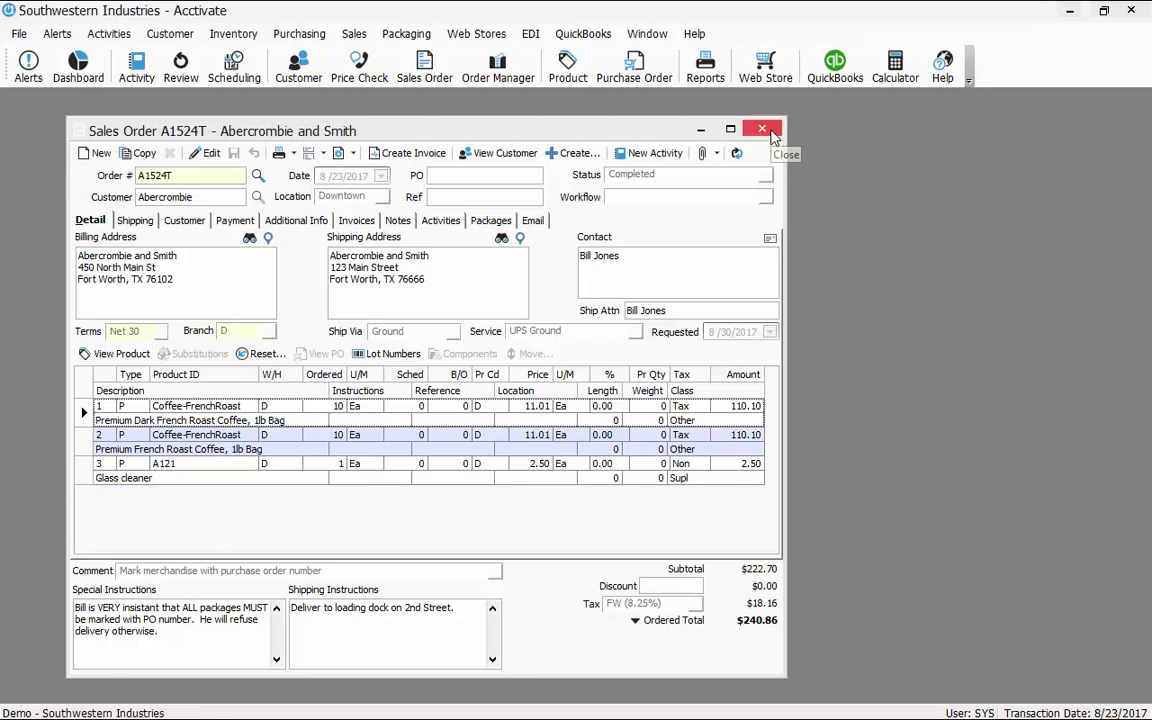
left_click(773, 131)
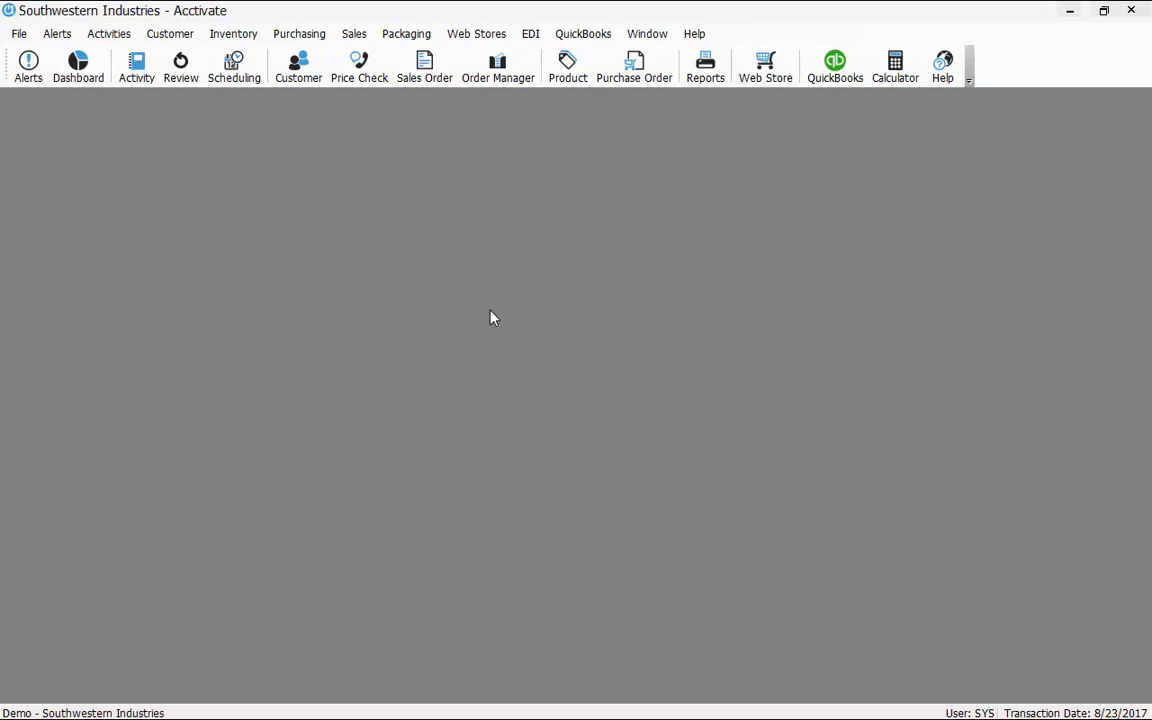
- List the scheduled sales orders in Order Manager and mark all of them for action
left_click(497, 77)
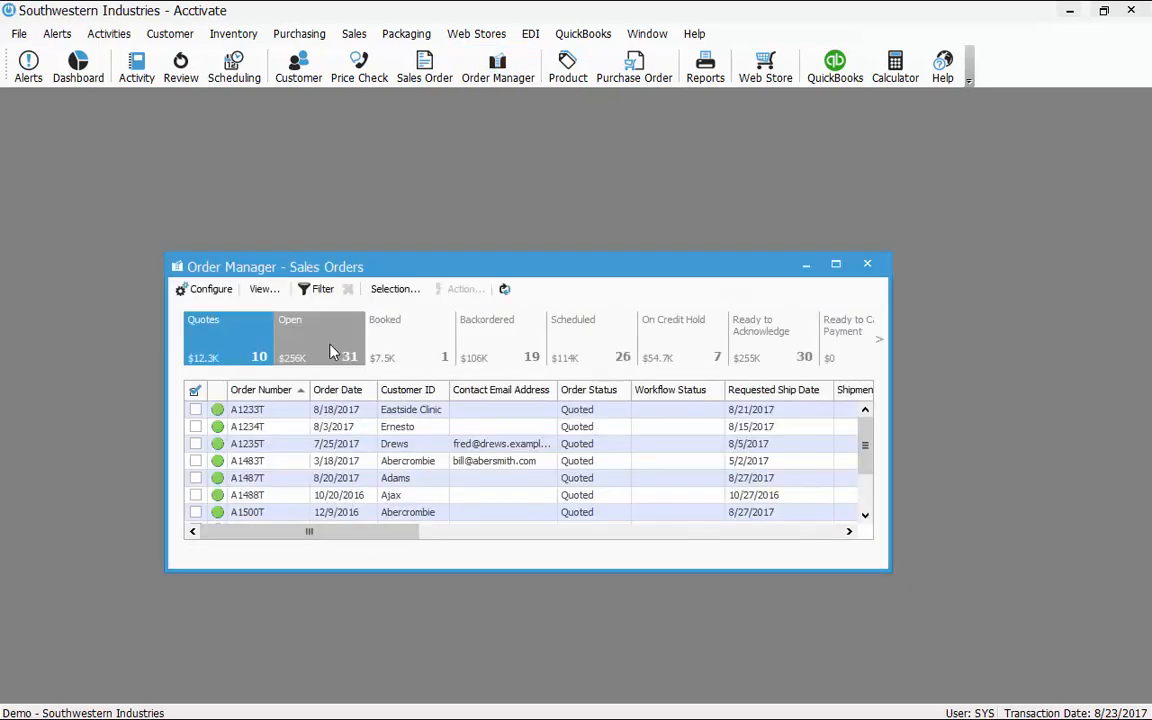
left_click(296, 312)
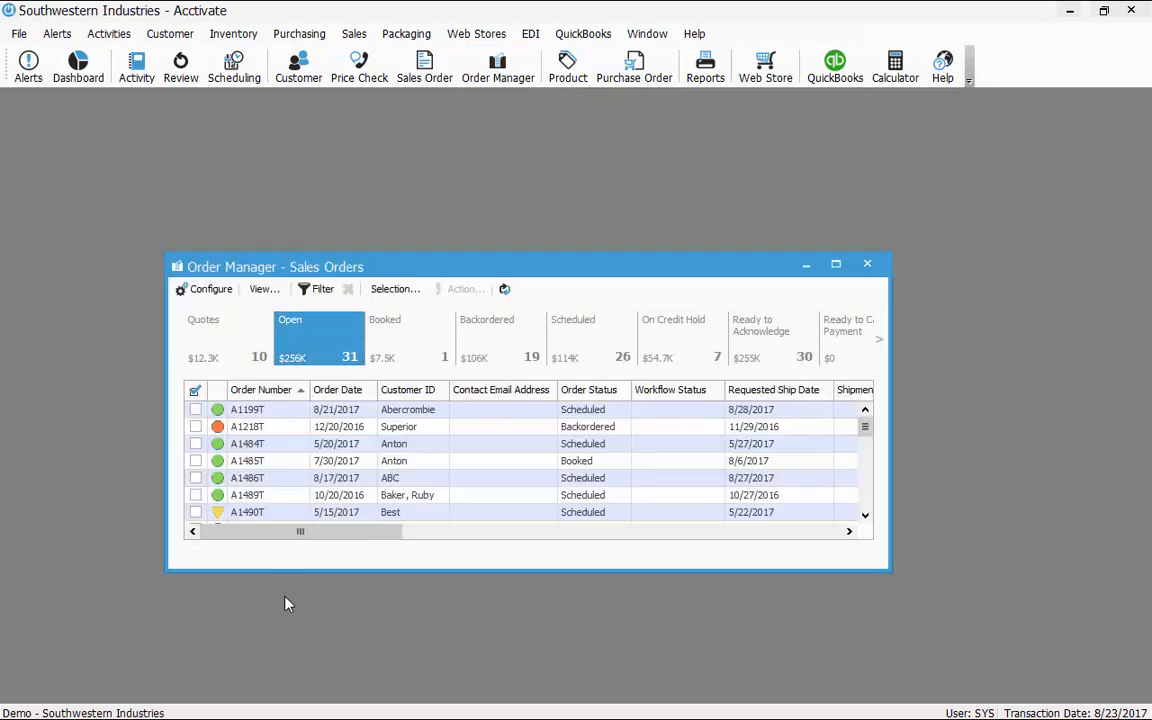
left_click(580, 350)
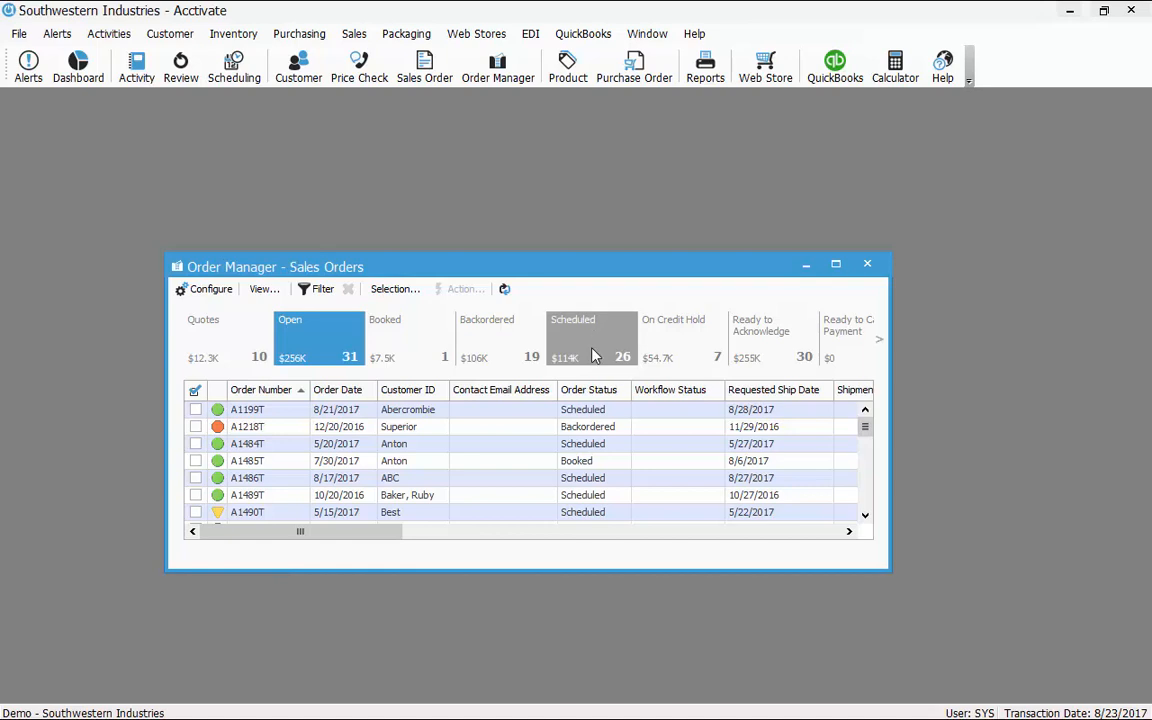
left_click(195, 390)
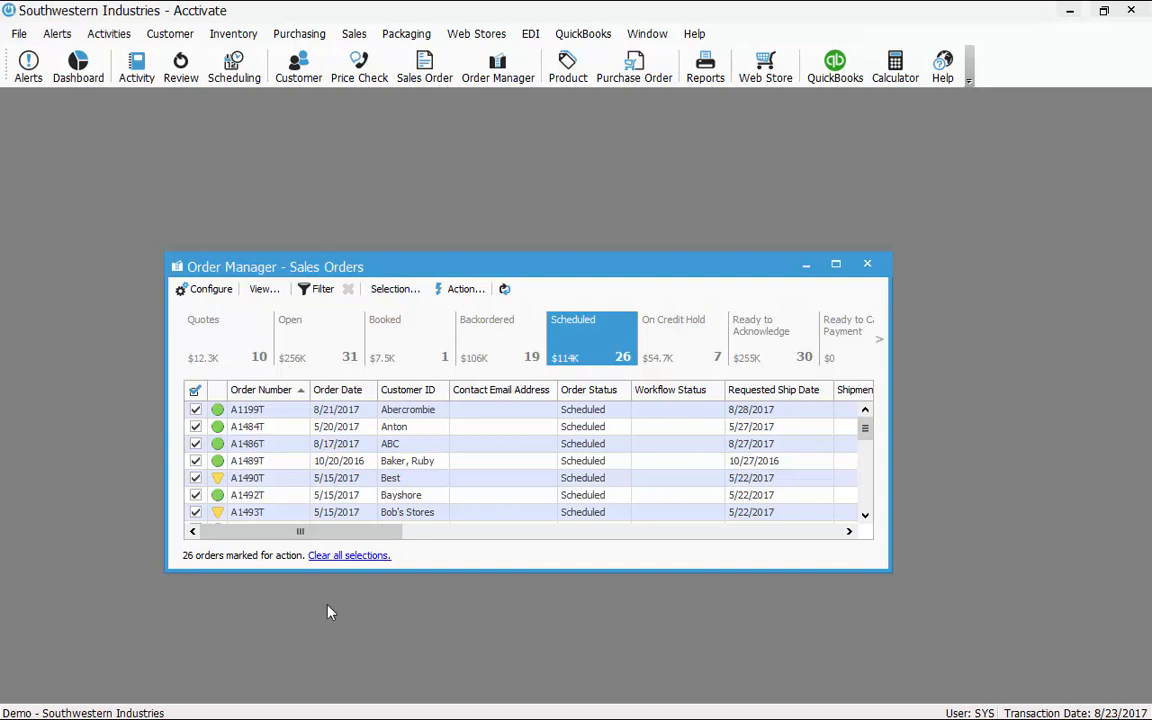
- Create assembly sessions for all the marked orders and close Order Manager
left_click(465, 290)
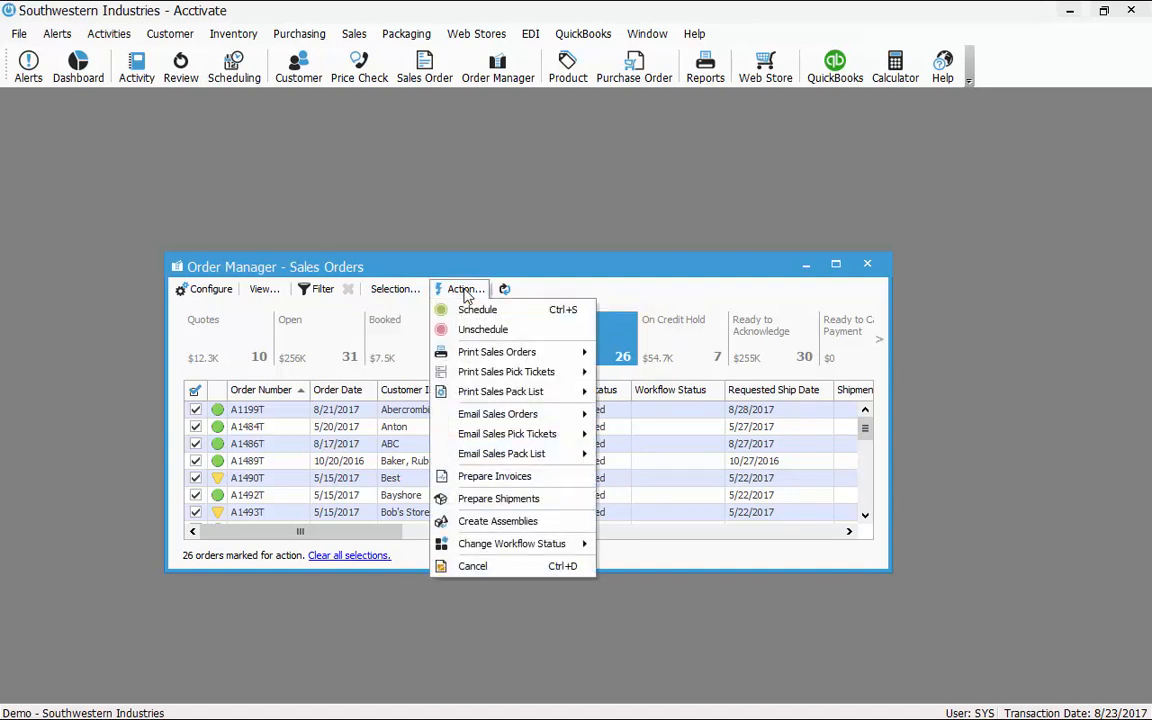
left_click(514, 524)
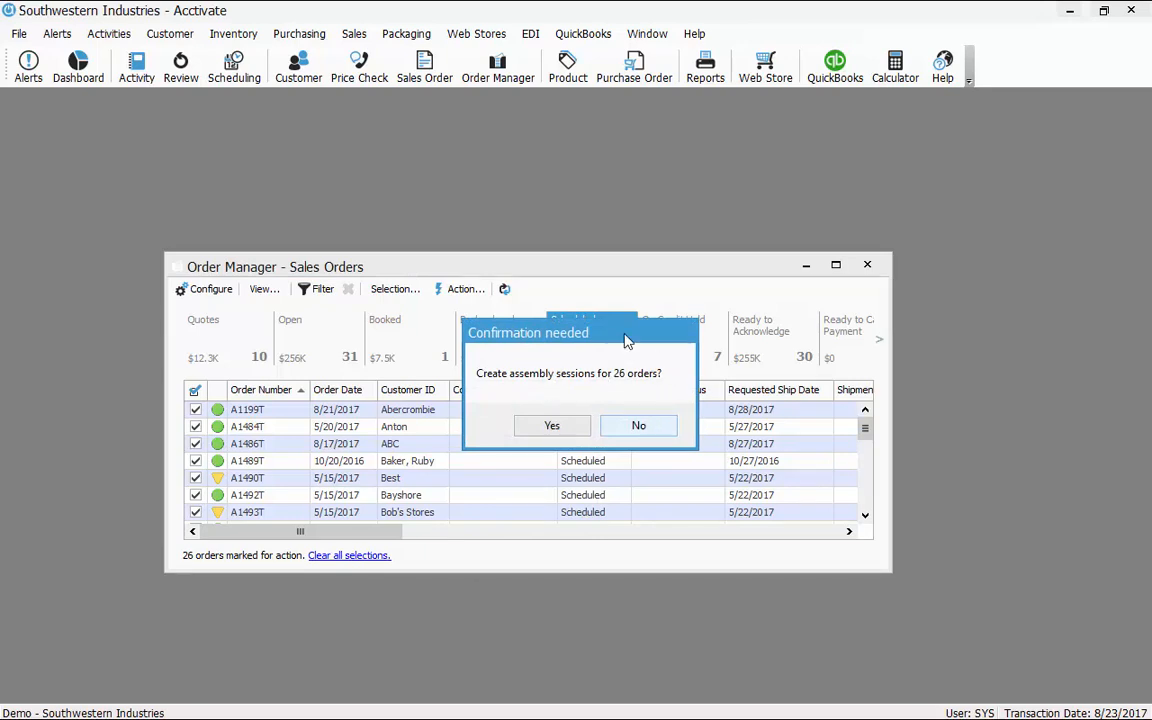
left_click(552, 426)
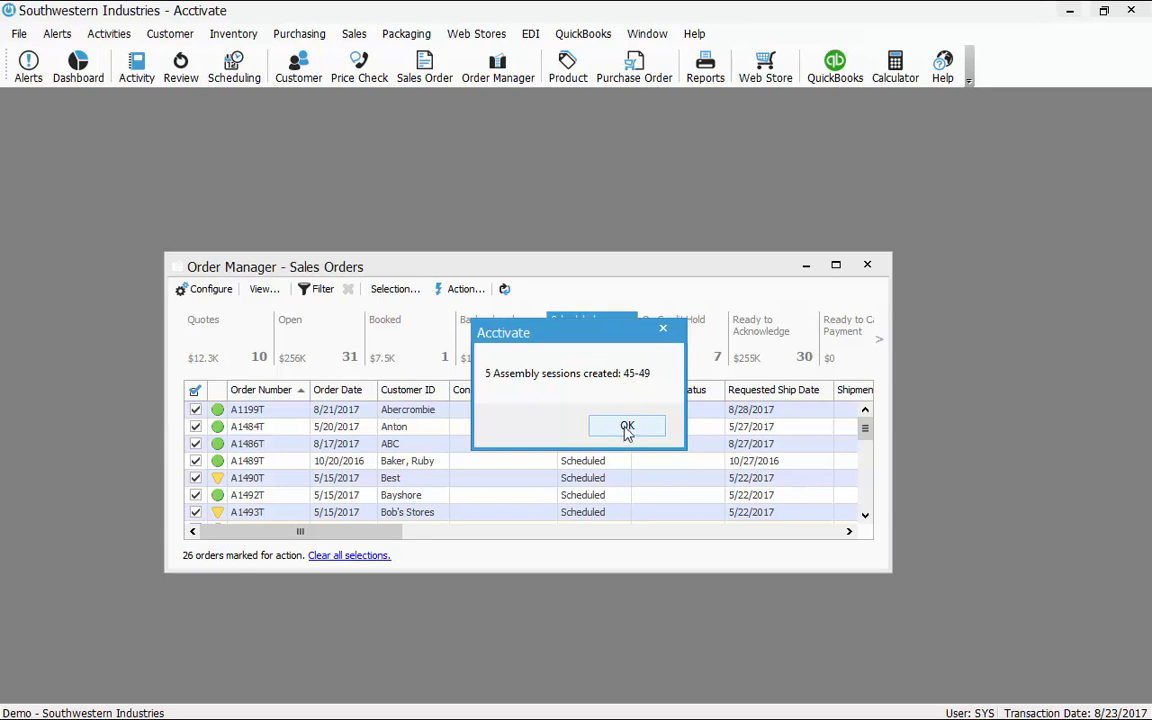
left_click(626, 427)
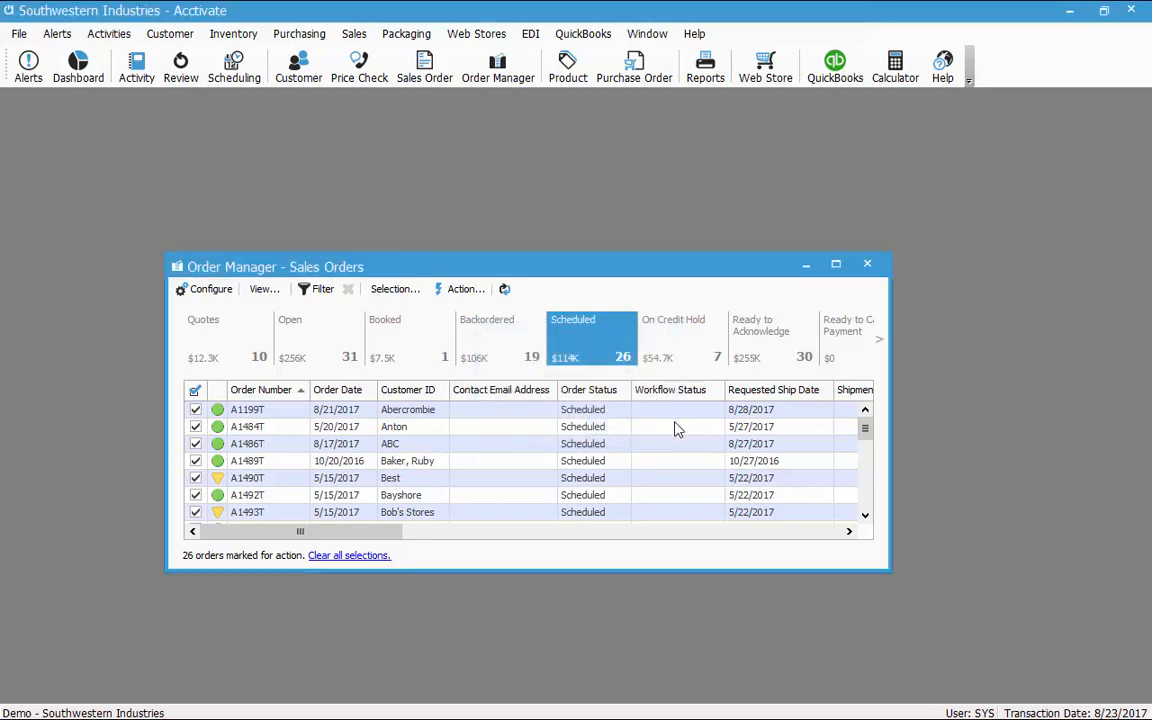
left_click(867, 268)
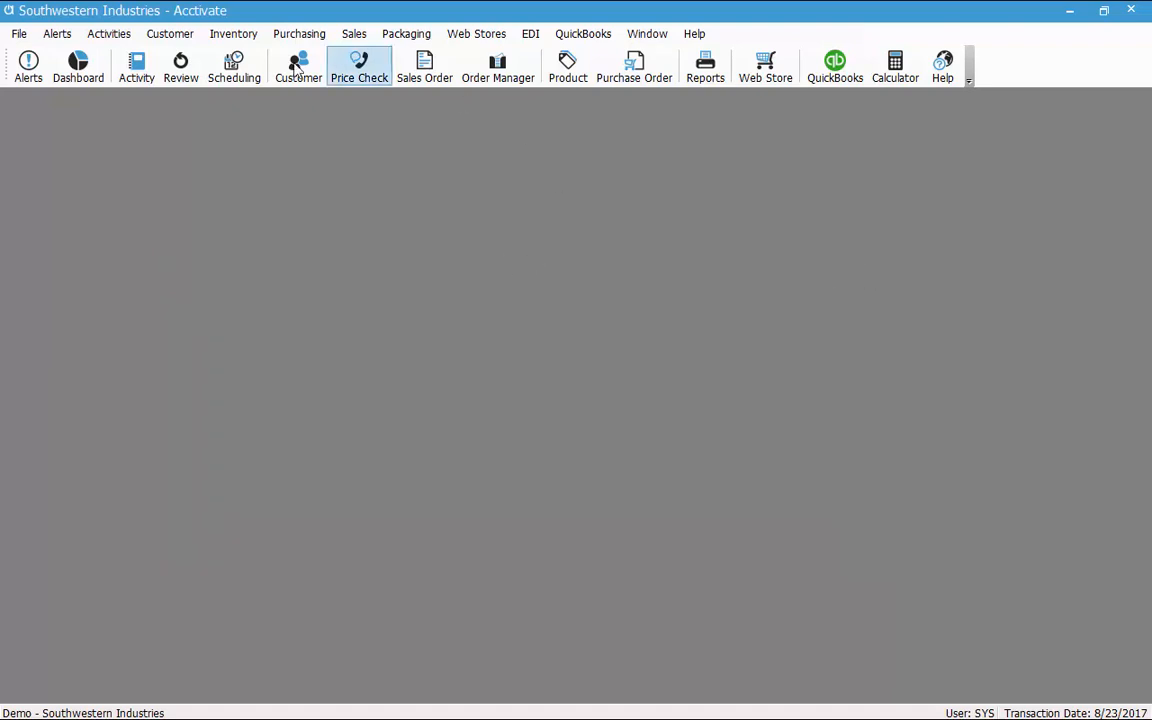
- Open inventory assembly session 46 and review its list of transactions
left_click(252, 36)
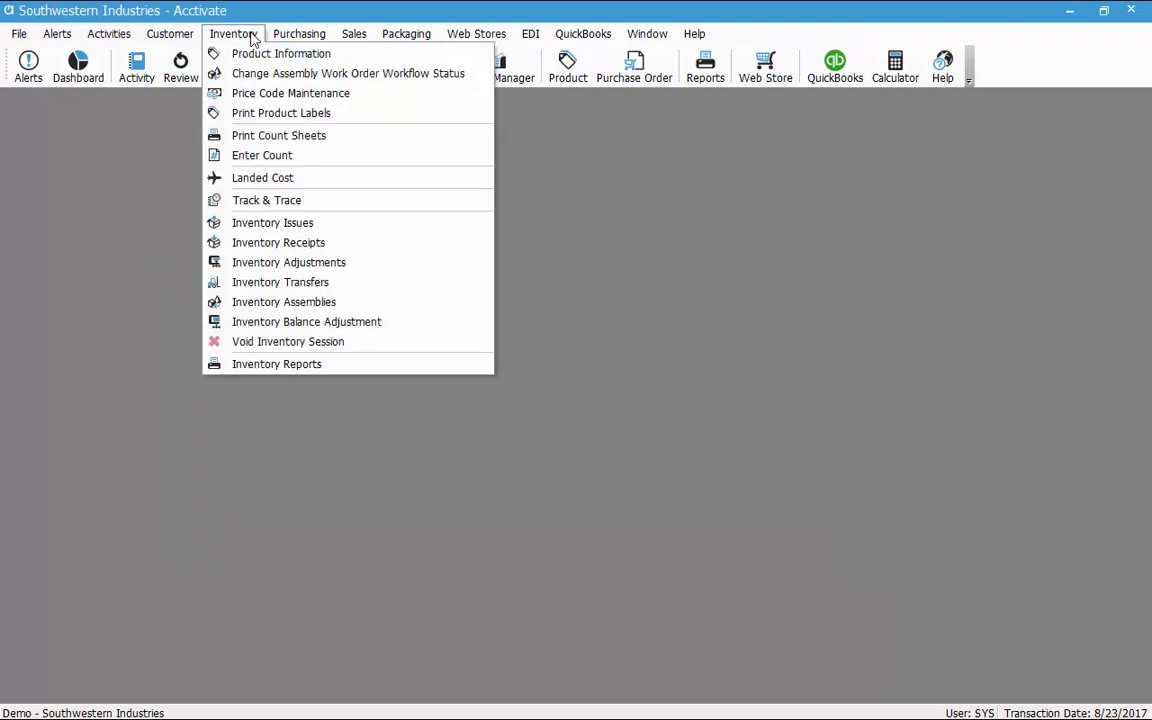
left_click(319, 309)
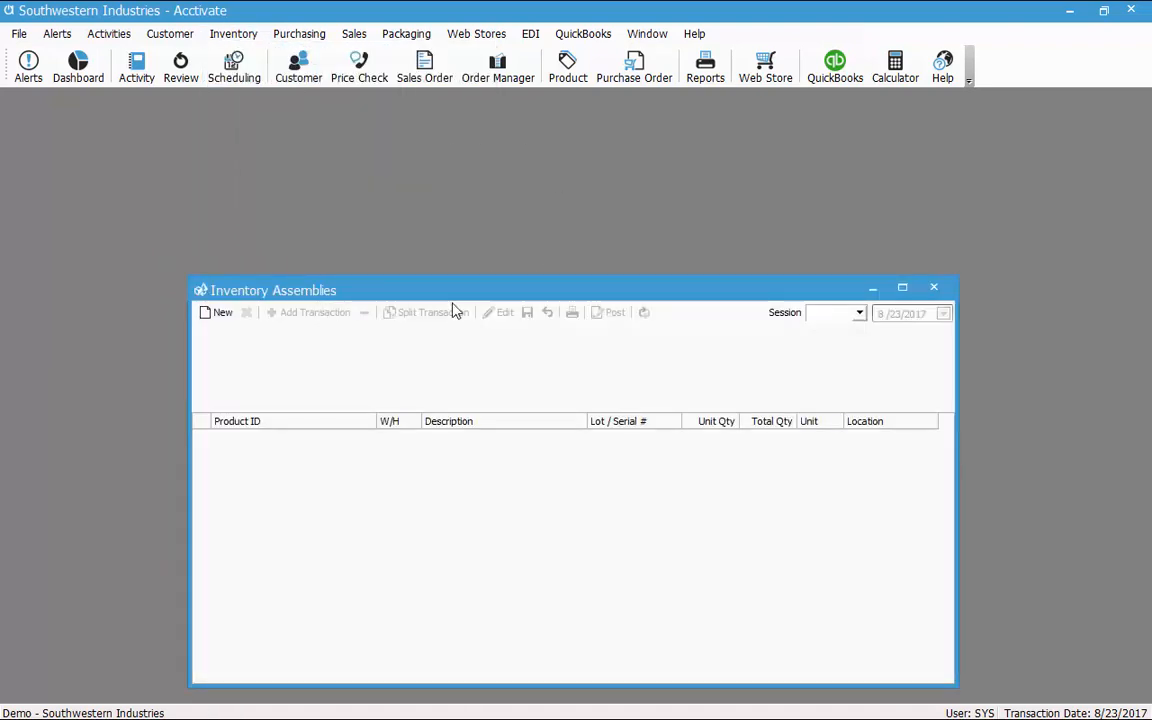
left_click(860, 314)
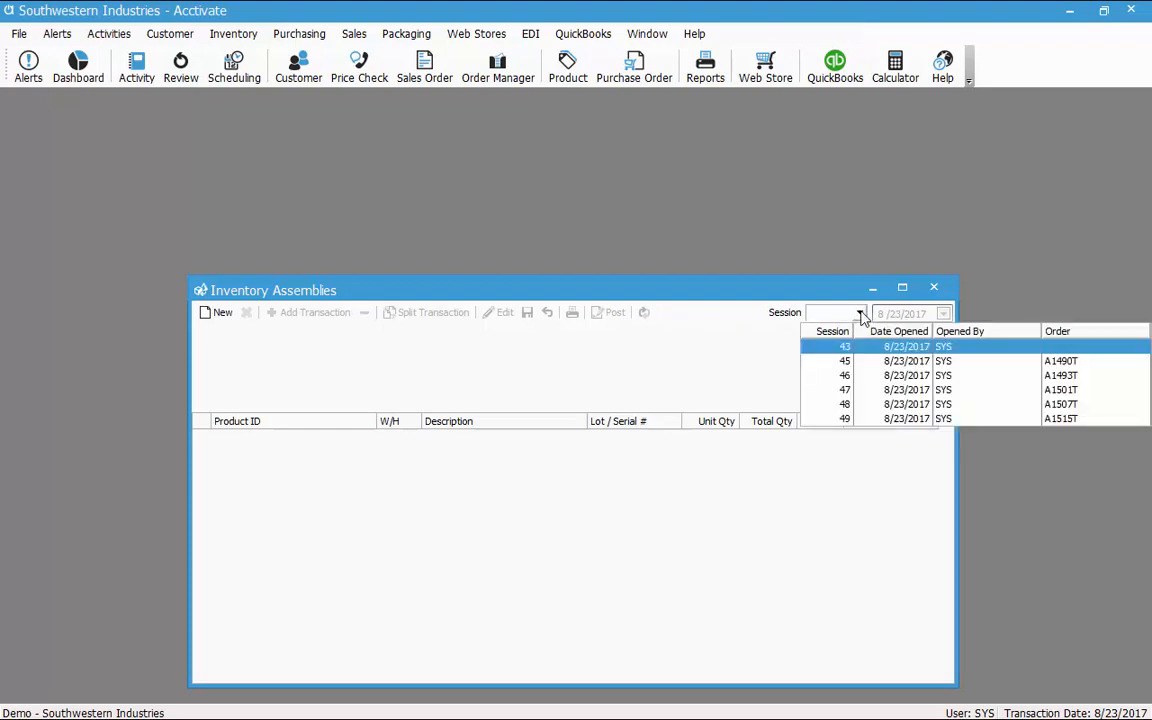
left_click(852, 376)
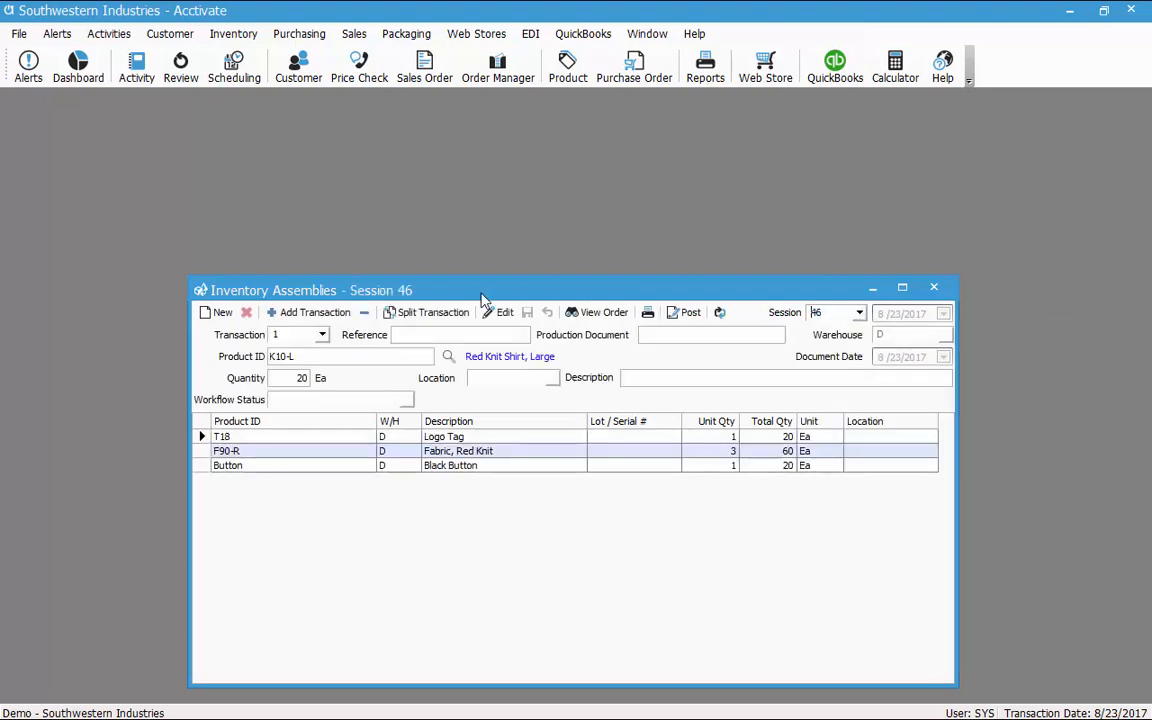
left_click_drag(481, 297, 308, 140)
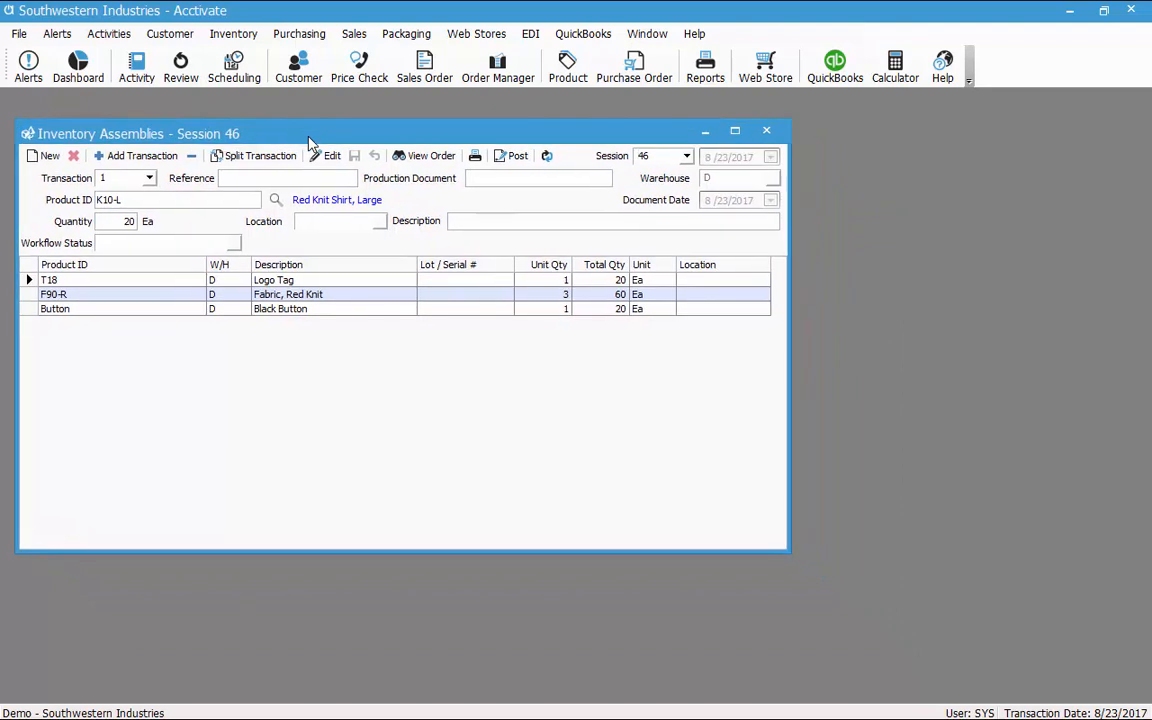
left_click(150, 179)
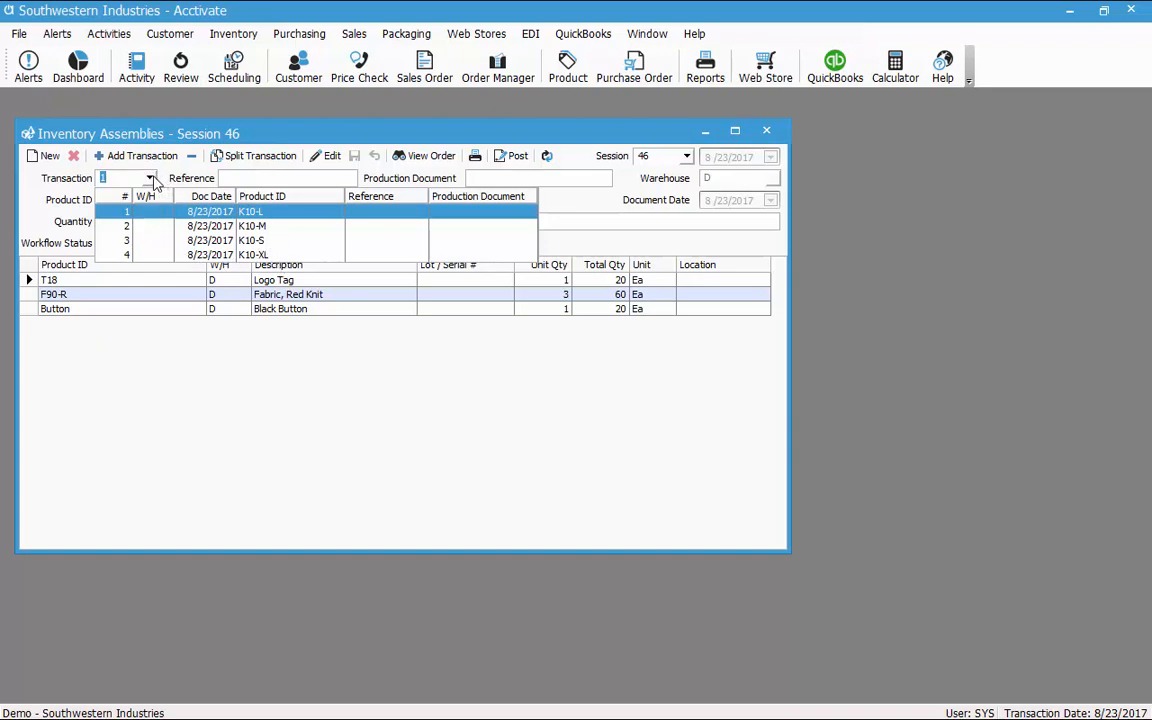
left_click(150, 179)
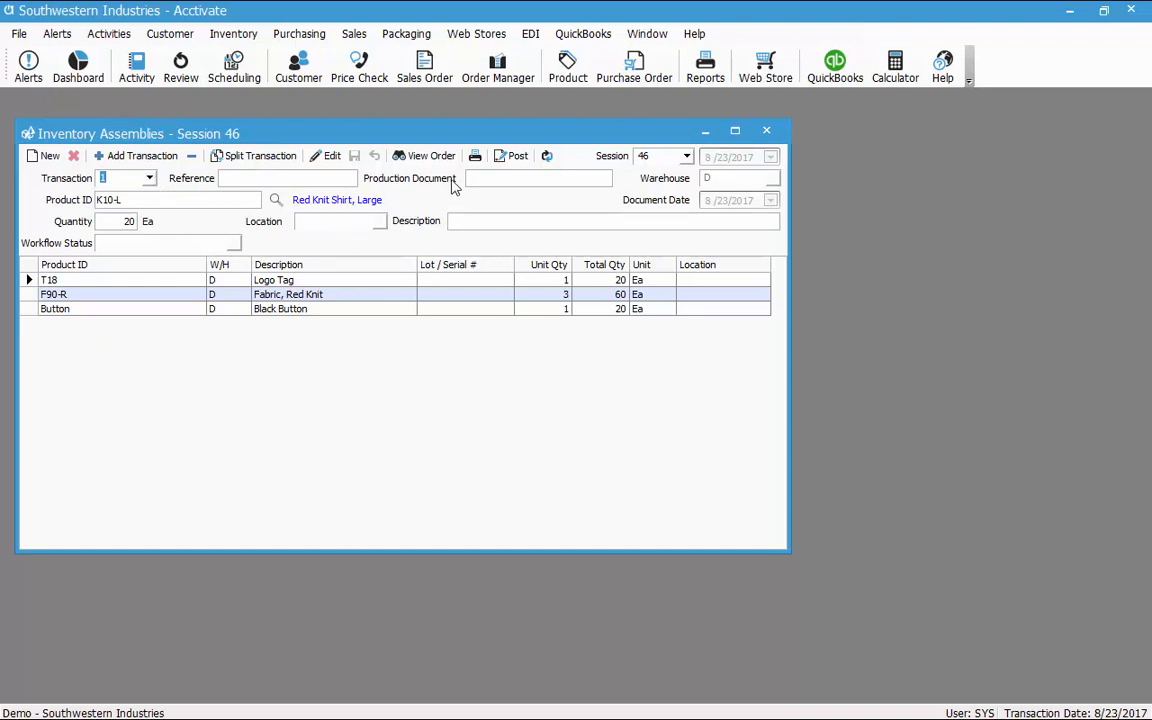
- View the sales order linked to session 46, compare its K10-L line with the assembly, and close the assembly session
left_click(432, 157)
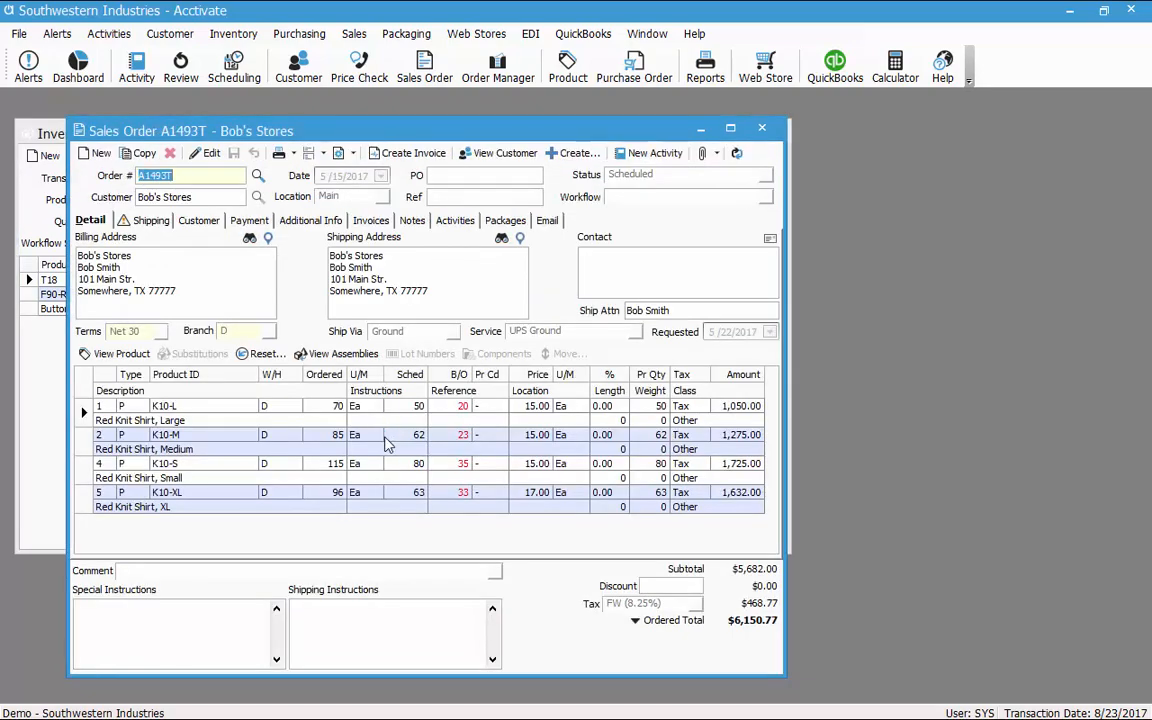
left_click_drag(425, 135, 768, 119)
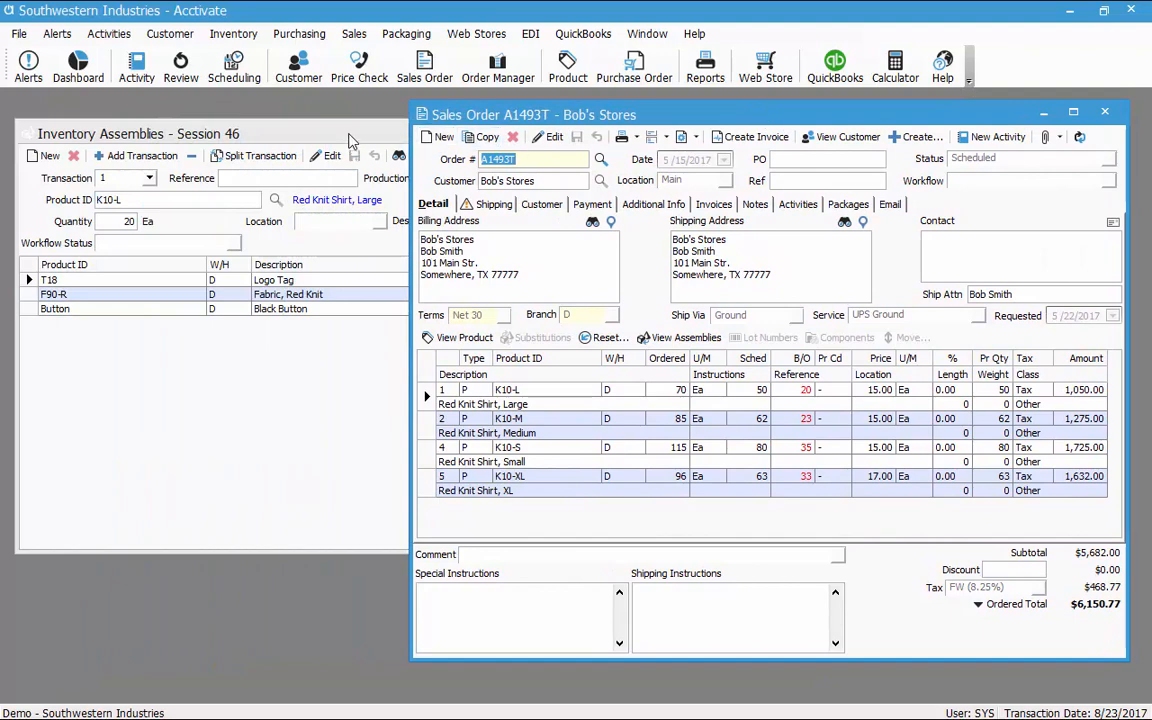
left_click(350, 140)
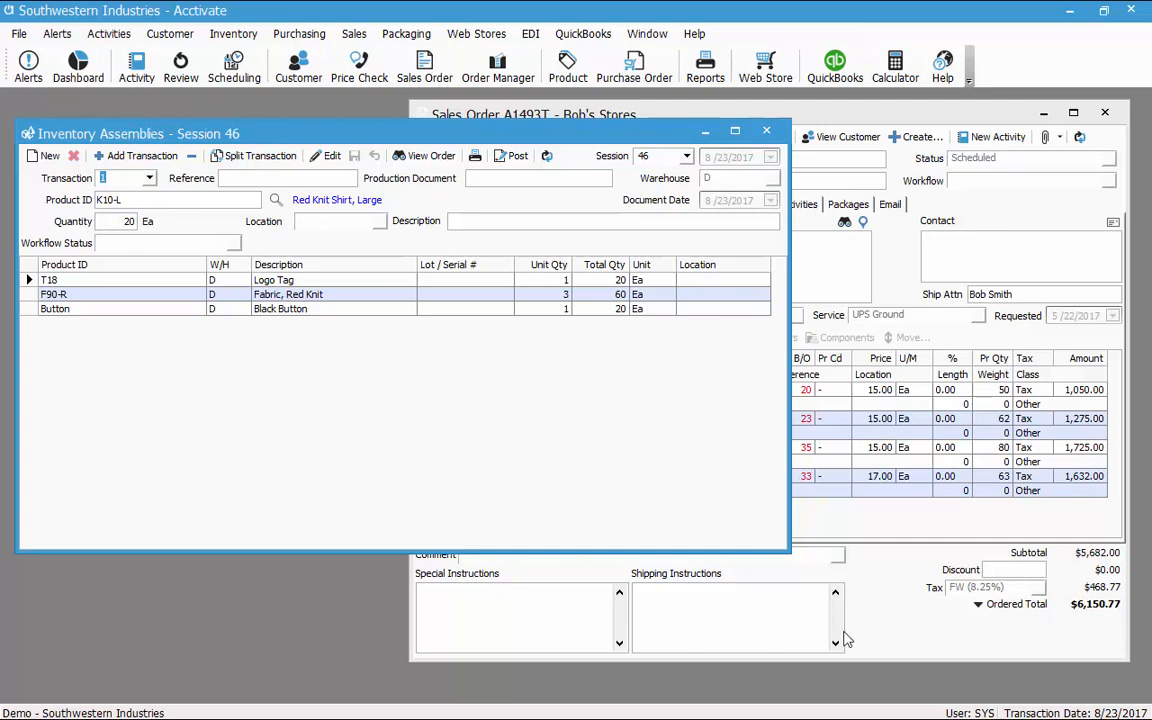
left_click(866, 522)
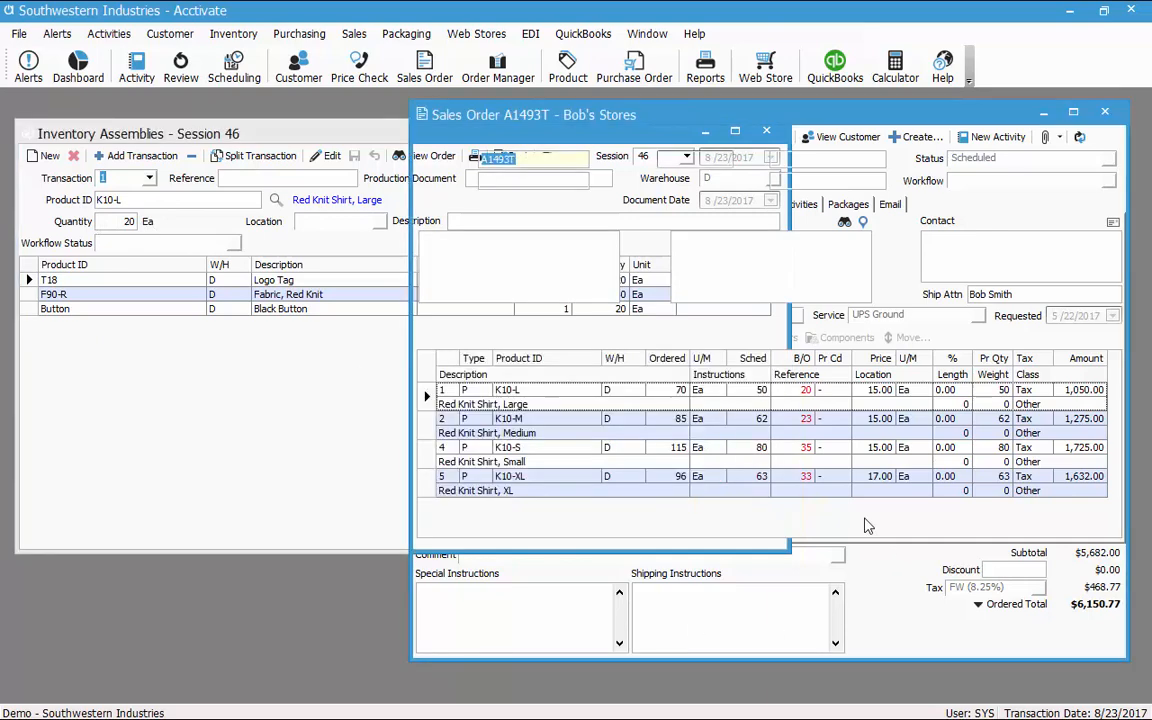
left_click(426, 397)
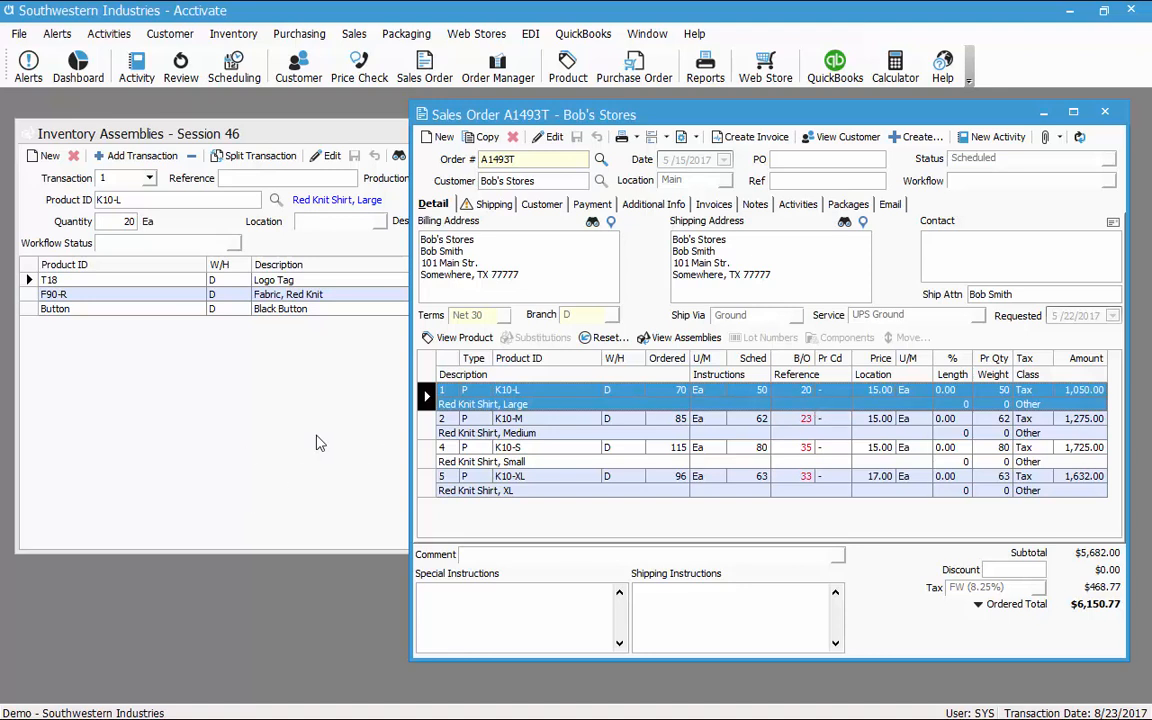
left_click(332, 336)
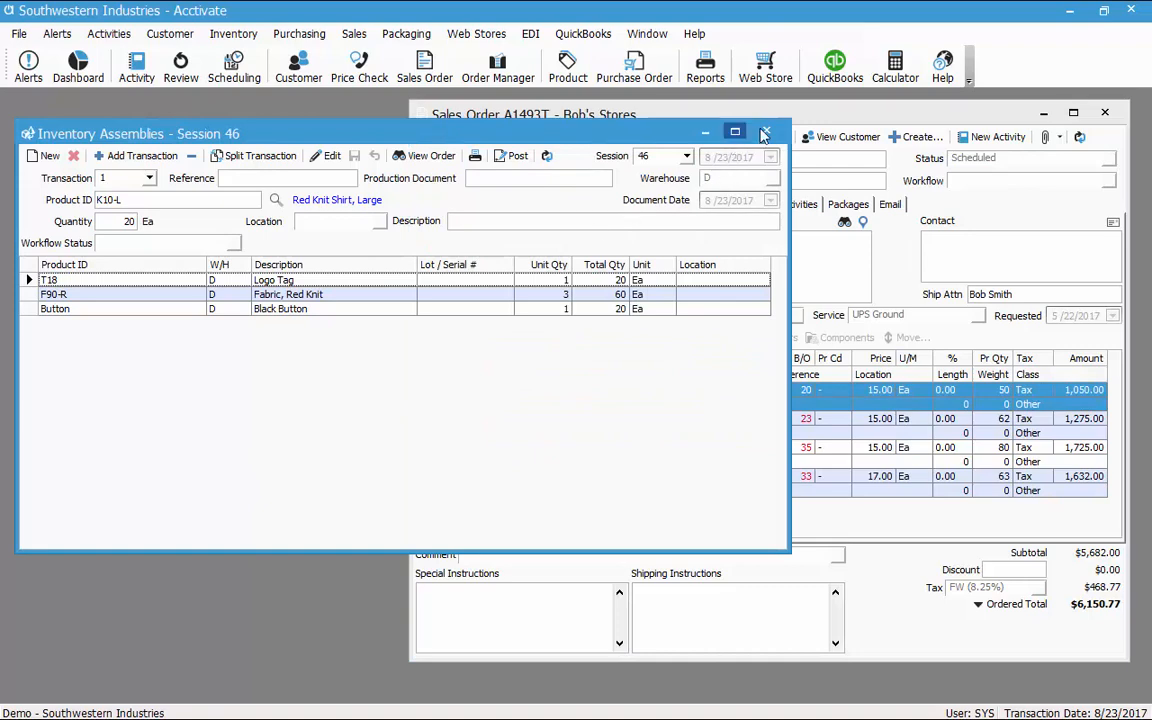
left_click(534, 600)
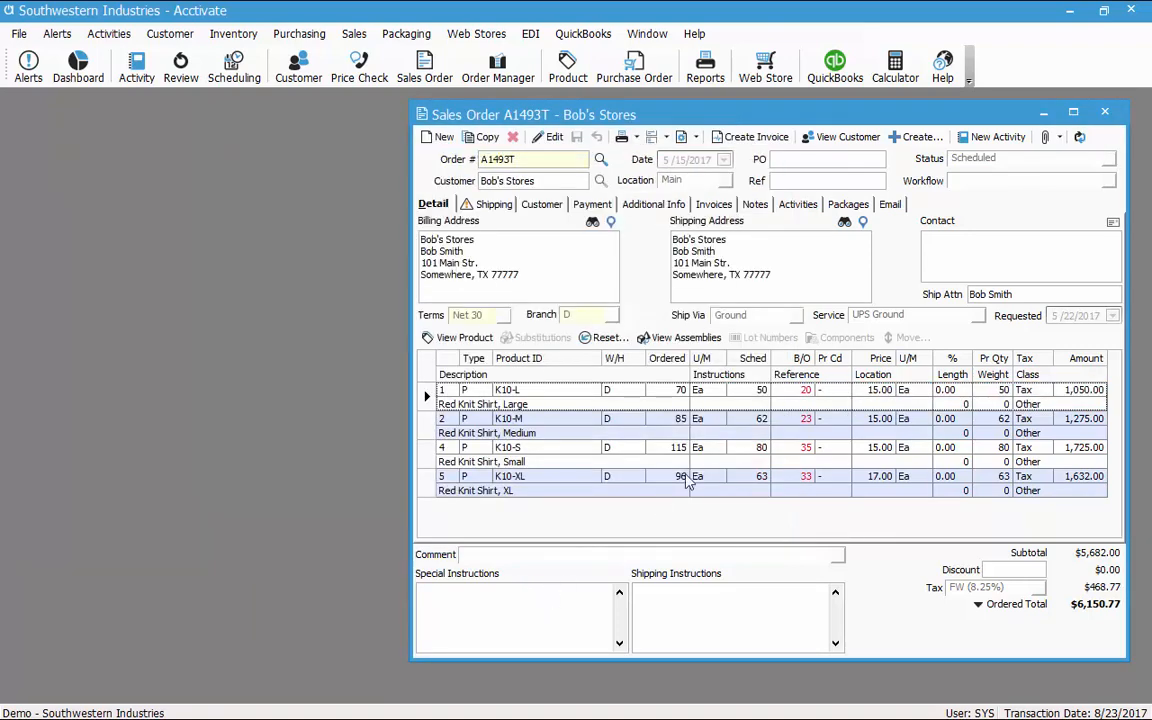
- View the assemblies linked to the sales order, and close both the assembly session and the order
left_click(667, 340)
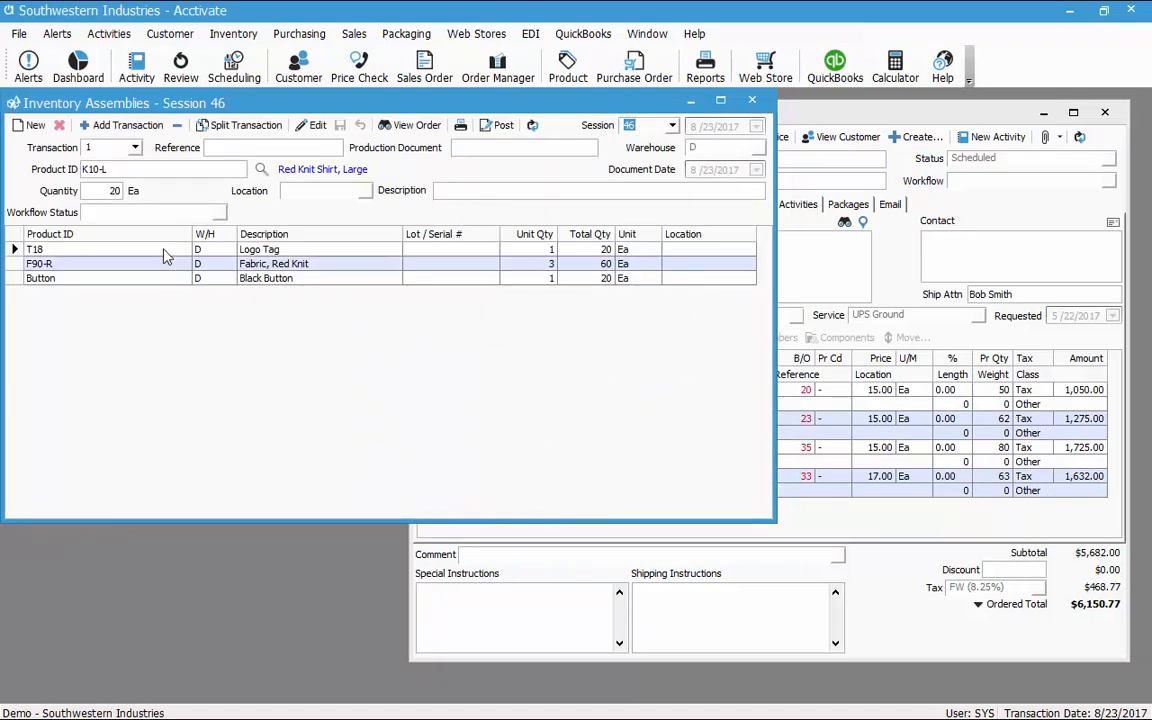
left_click(752, 100)
left_click(1108, 113)
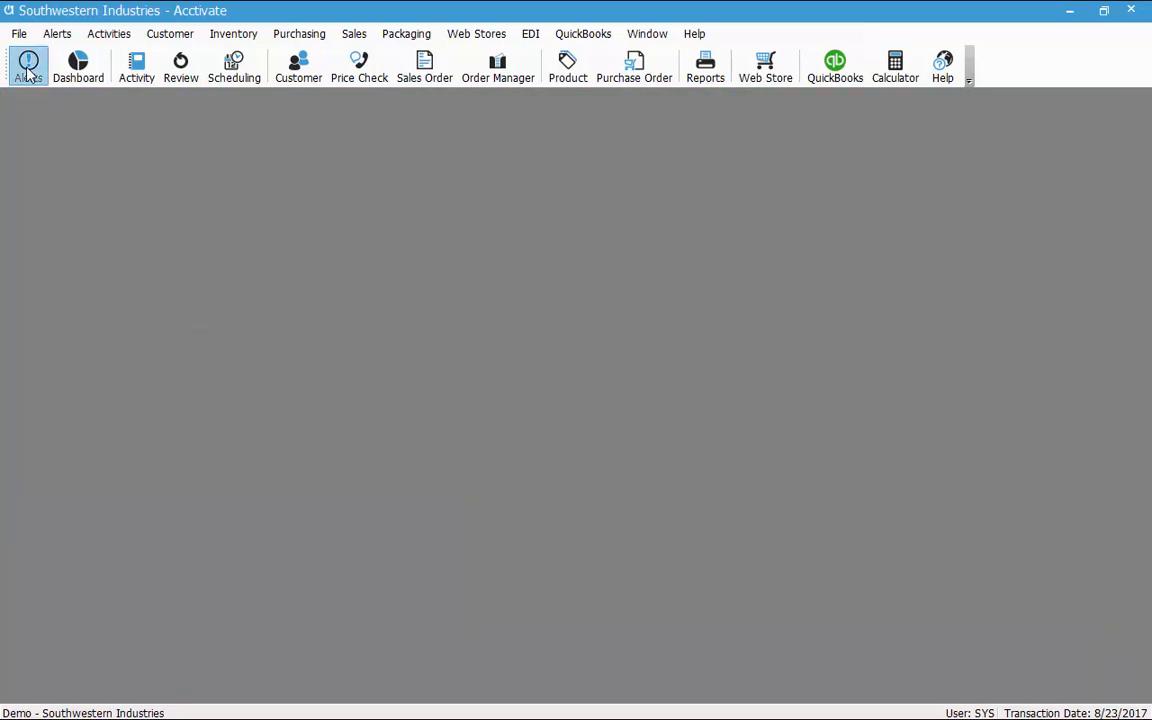
- Open the assembly business alerts and include all active assemblies rather than only ones on sales orders
left_click(29, 70)
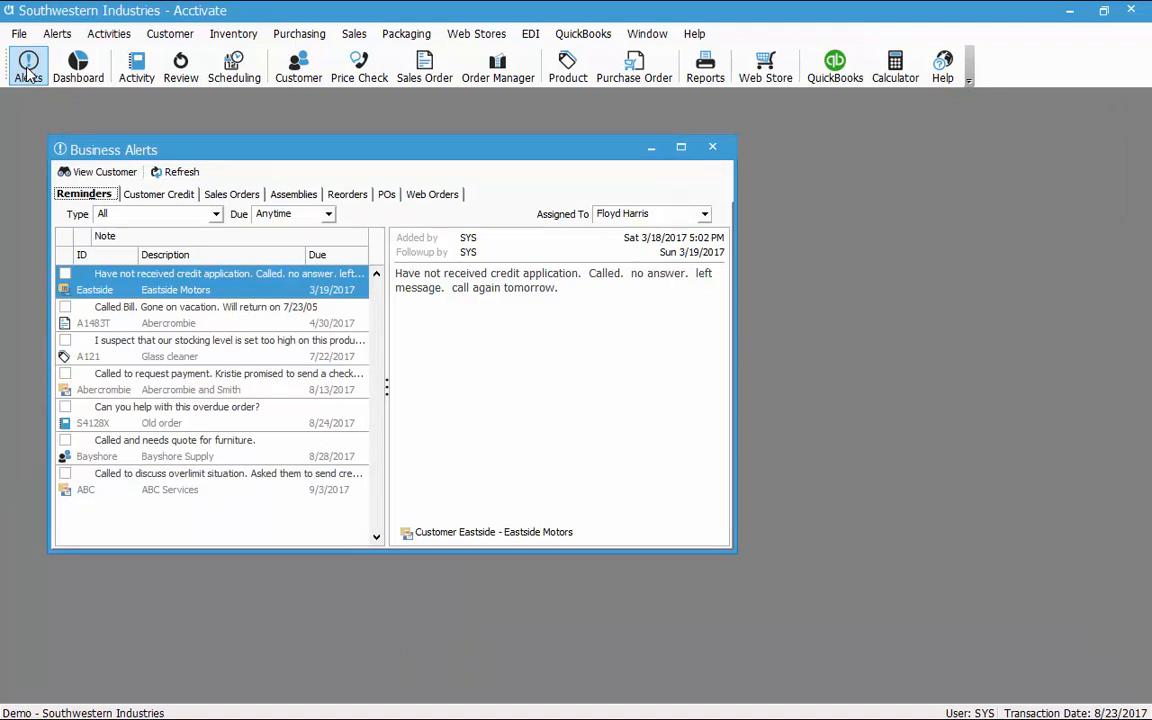
left_click(309, 196)
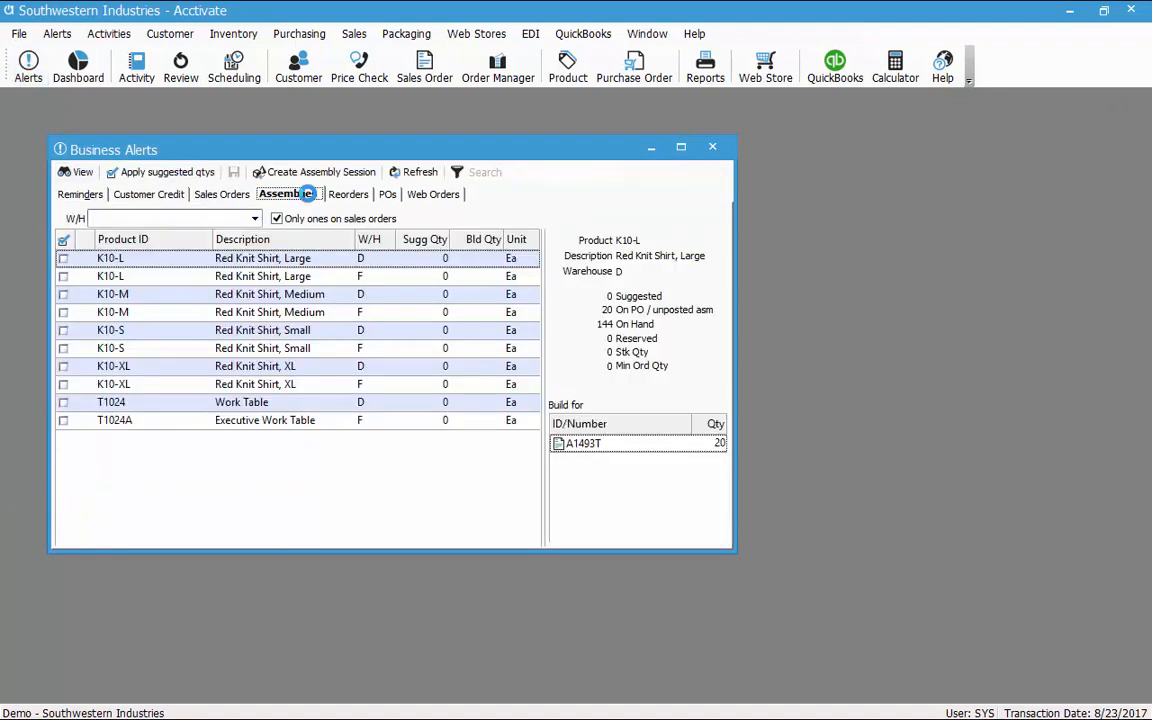
left_click(299, 225)
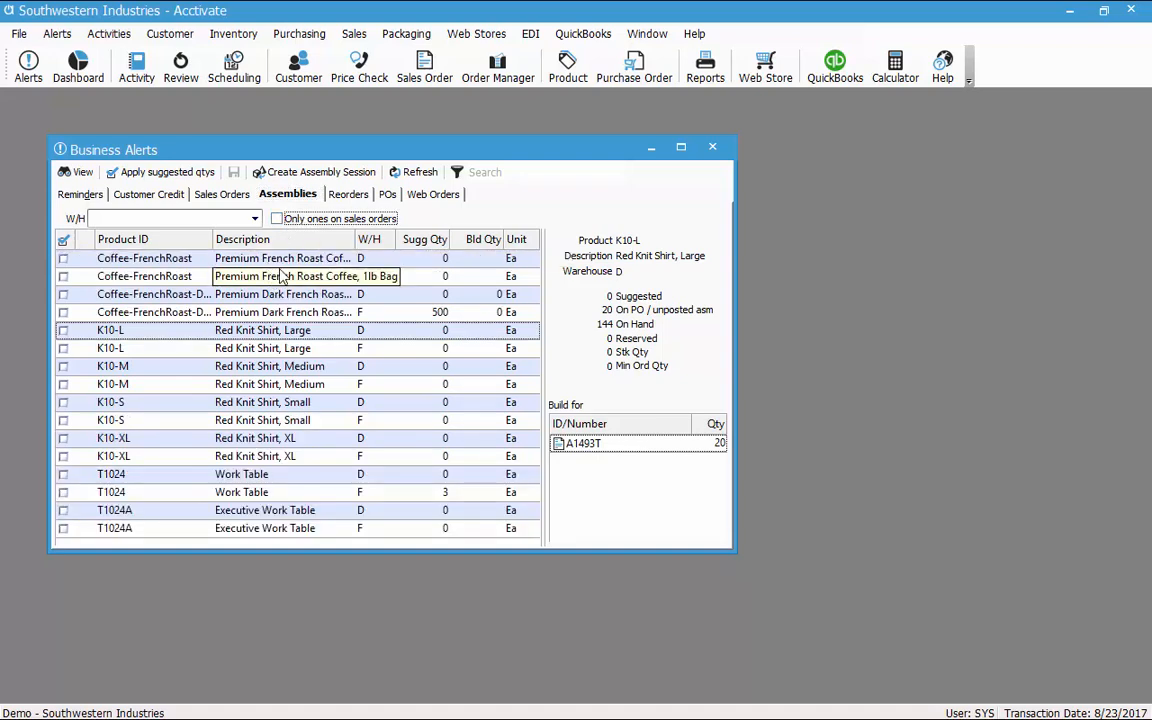
left_click(256, 219)
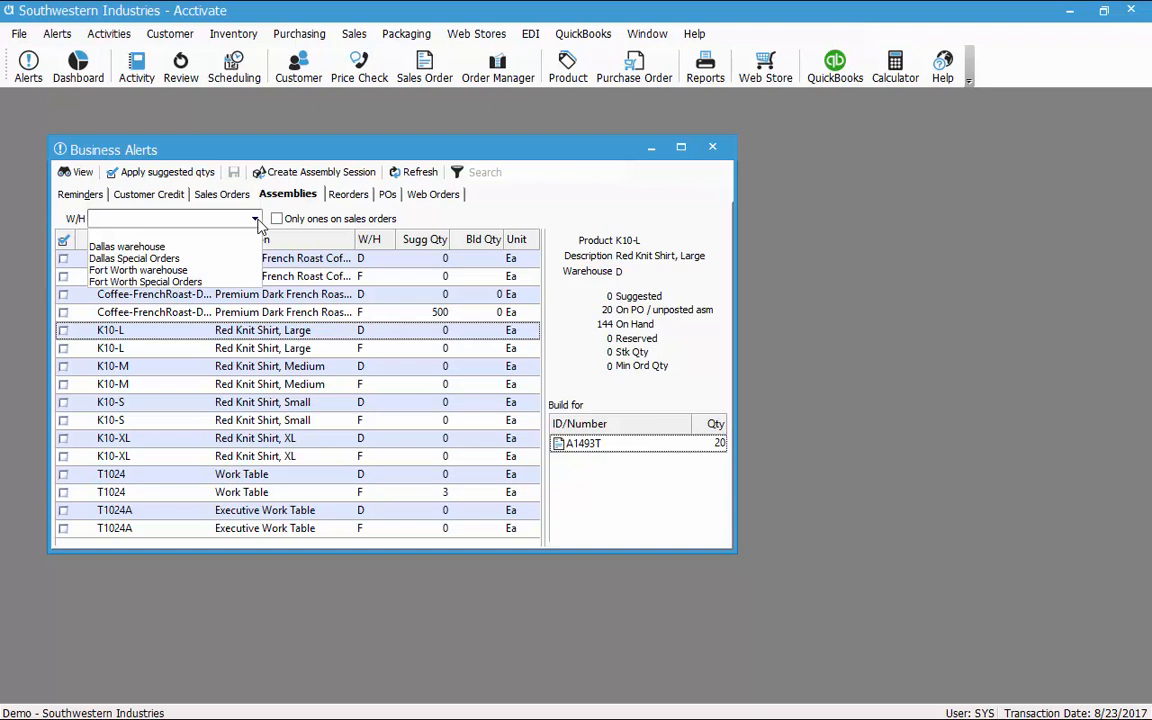
left_click(257, 220)
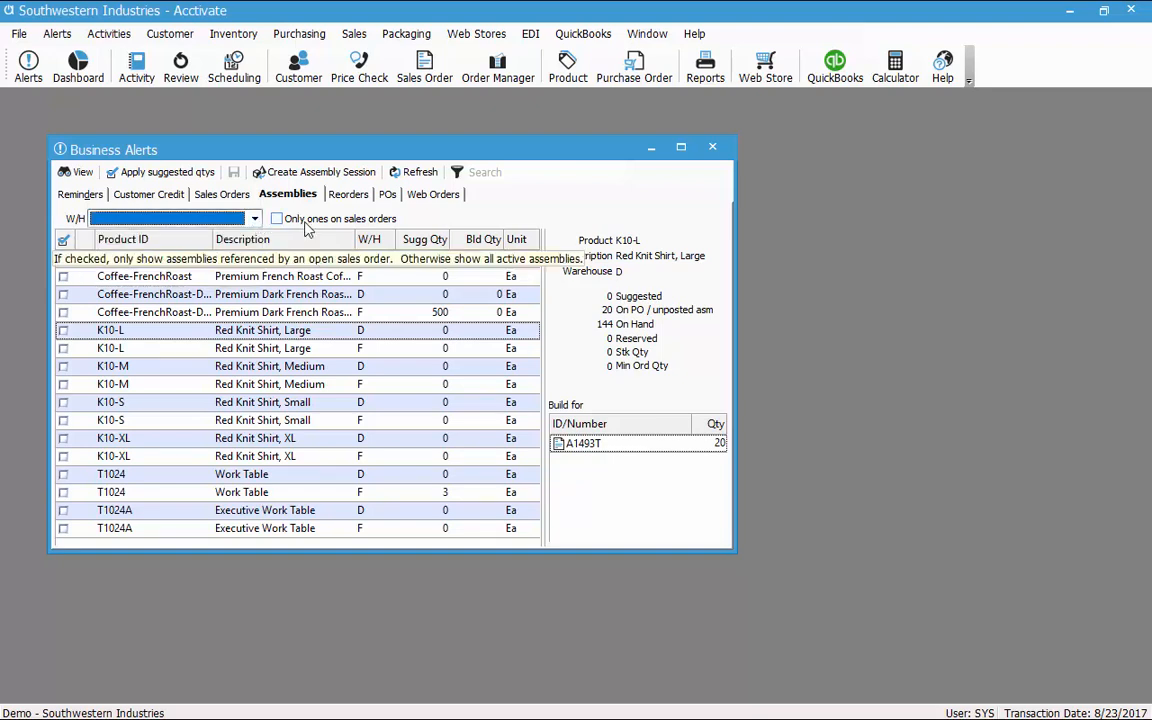
left_click(284, 219)
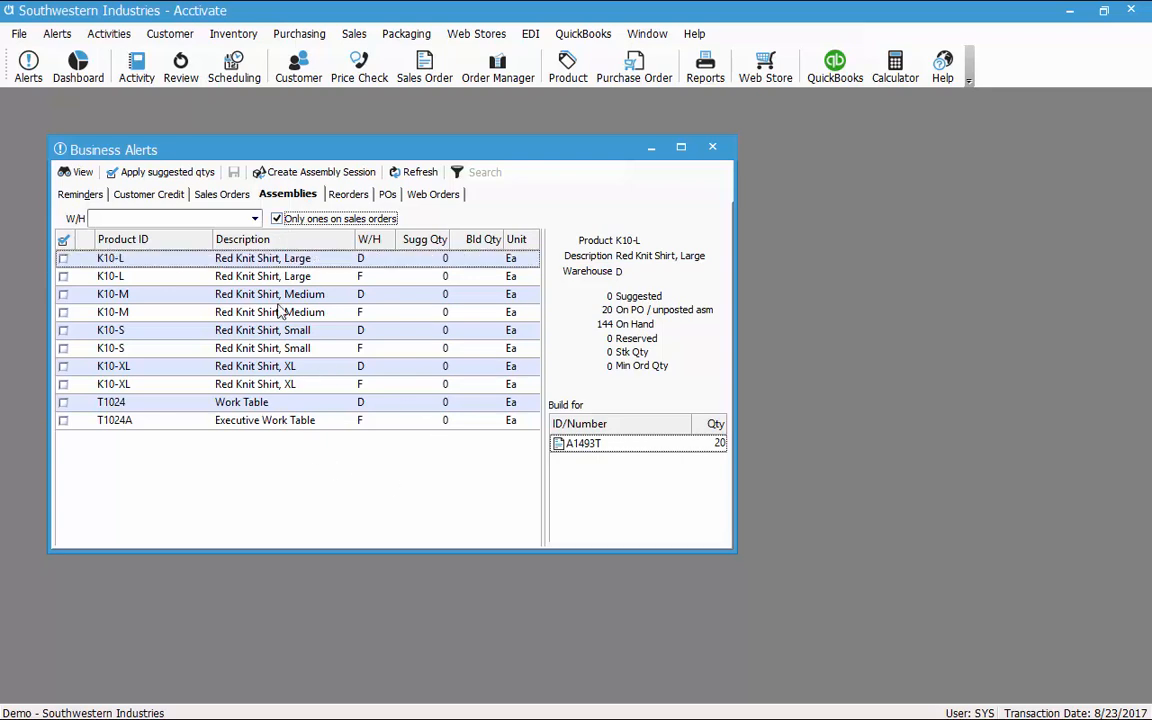
left_click(277, 219)
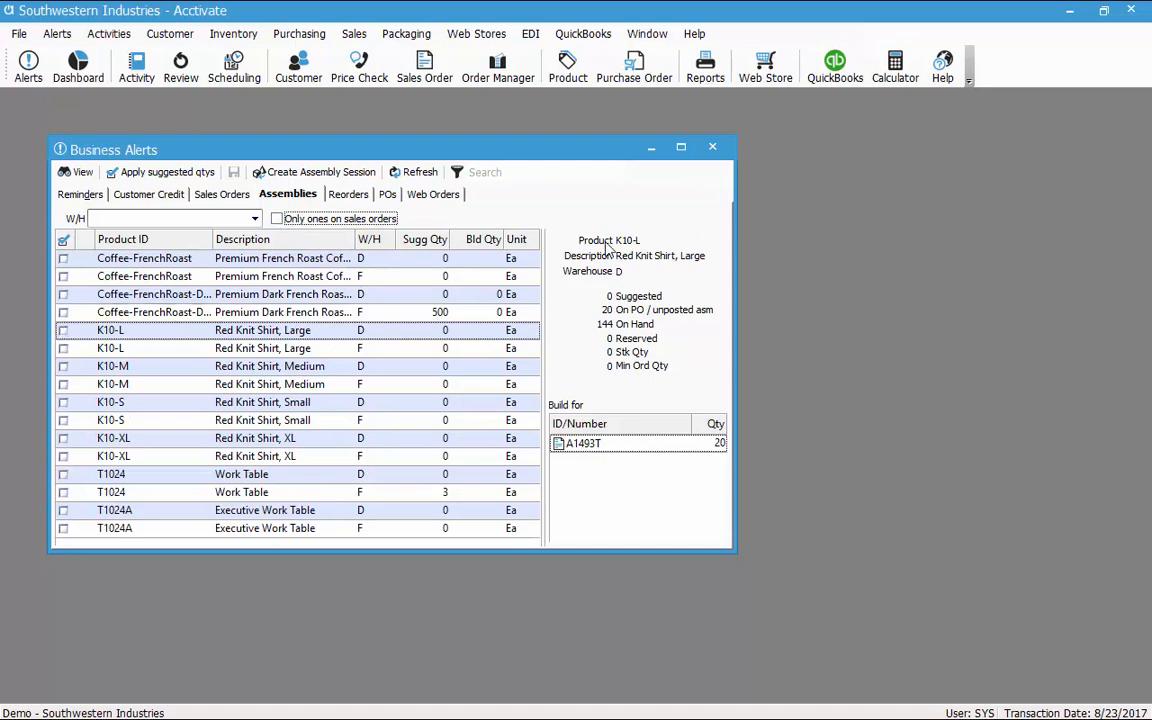
- Check the Coffee-FrenchRoast-Dark details for warehouse F, limit the assembly alerts to the Fort Worth warehouse, and mark all listed products
left_click(210, 311)
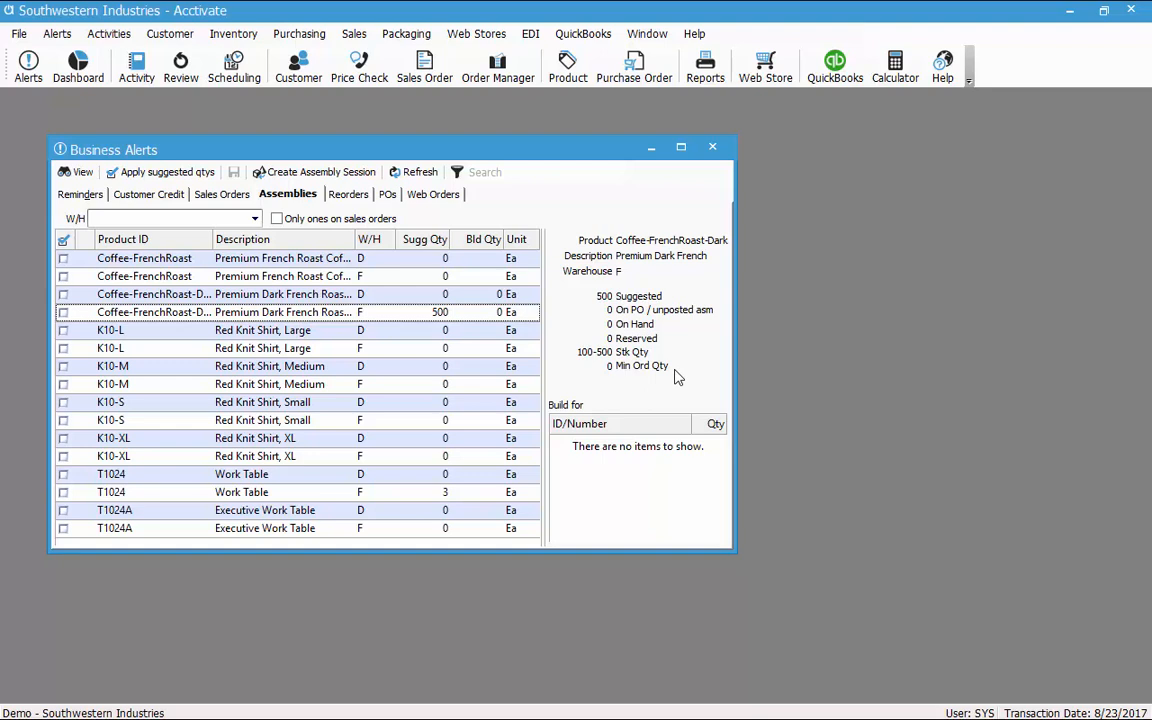
left_click(253, 220)
left_click(165, 270)
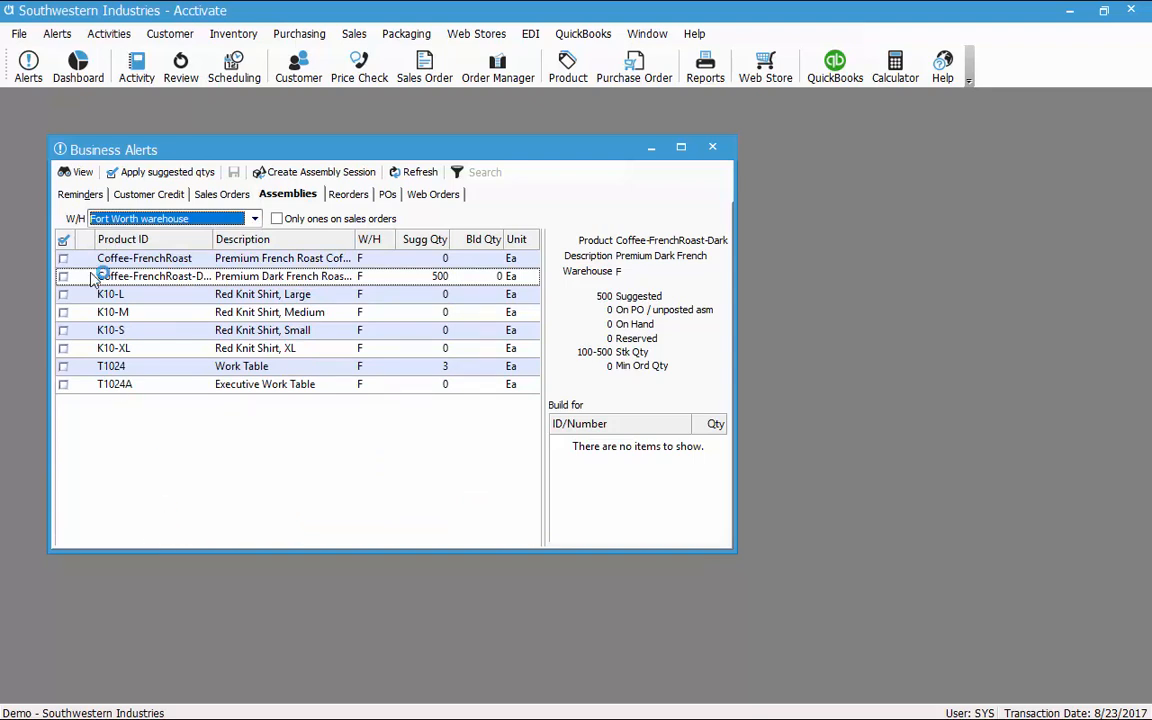
left_click(64, 241)
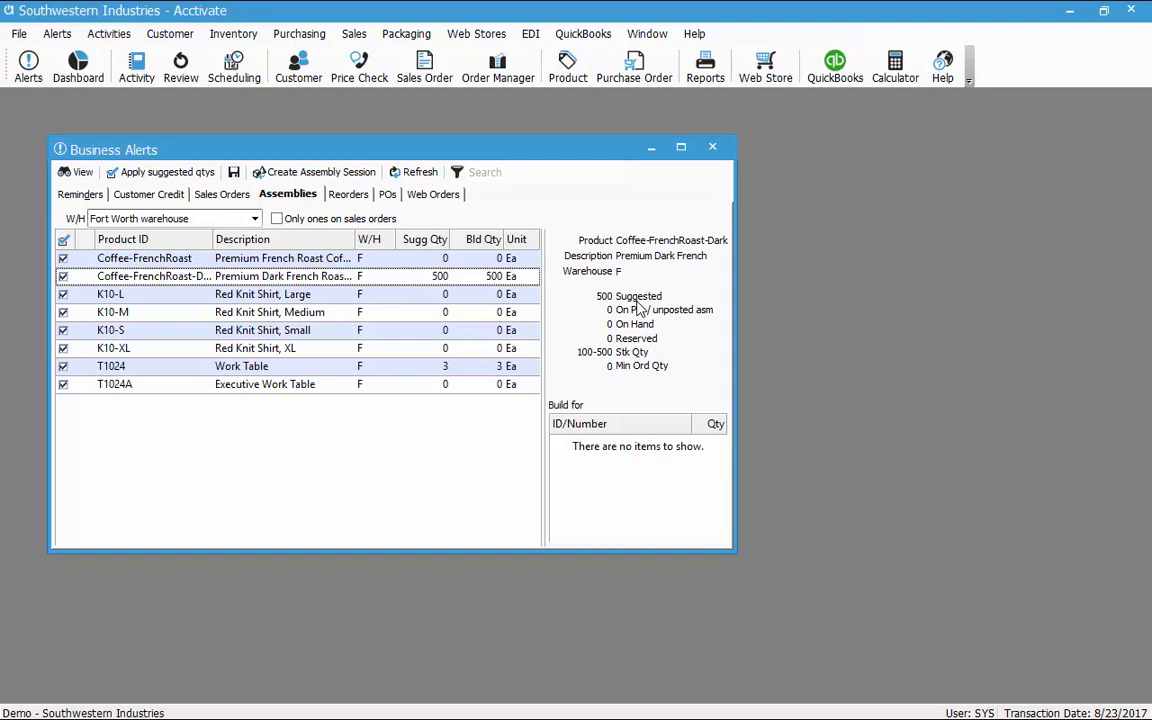
- Check the K10-L build details, create an assembly session from the marked Fort Worth alerts, and list the session's transactions
left_click(326, 296)
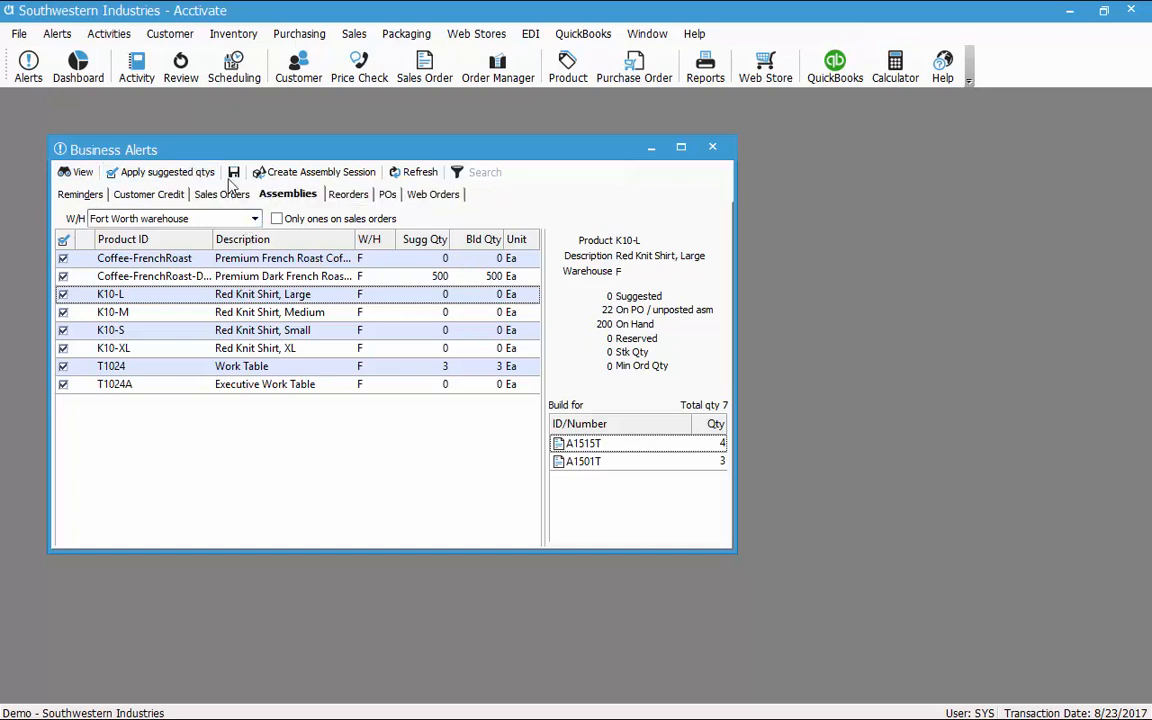
left_click(340, 176)
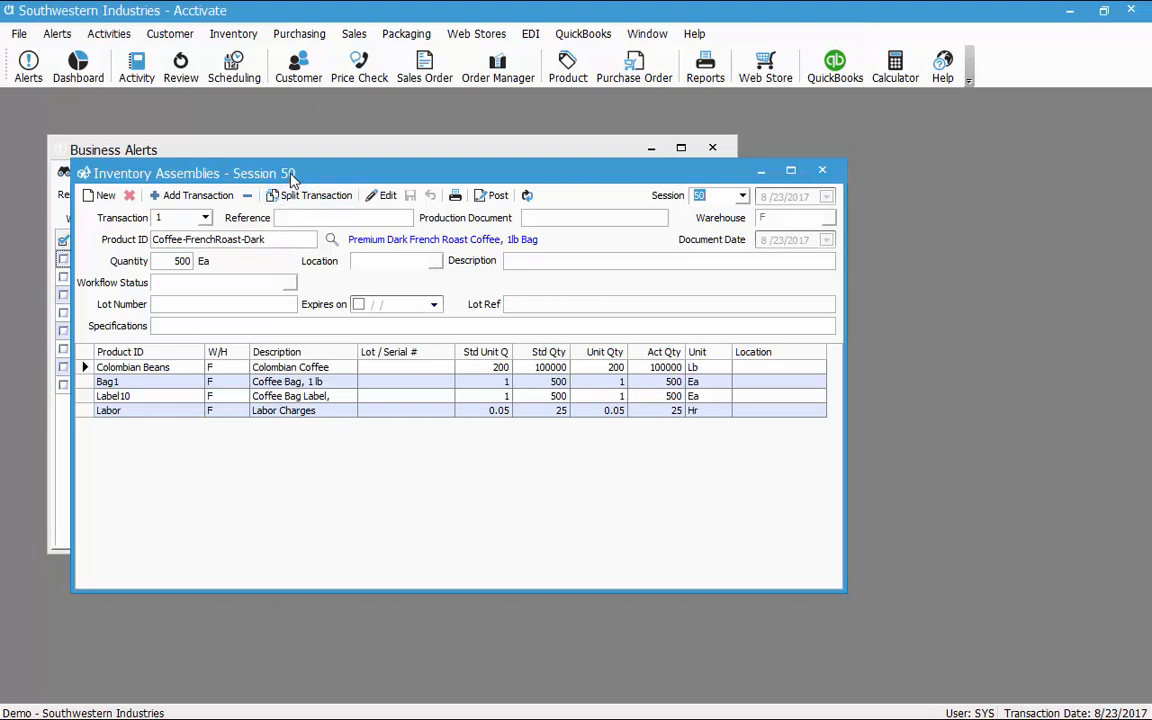
left_click_drag(341, 178, 623, 198)
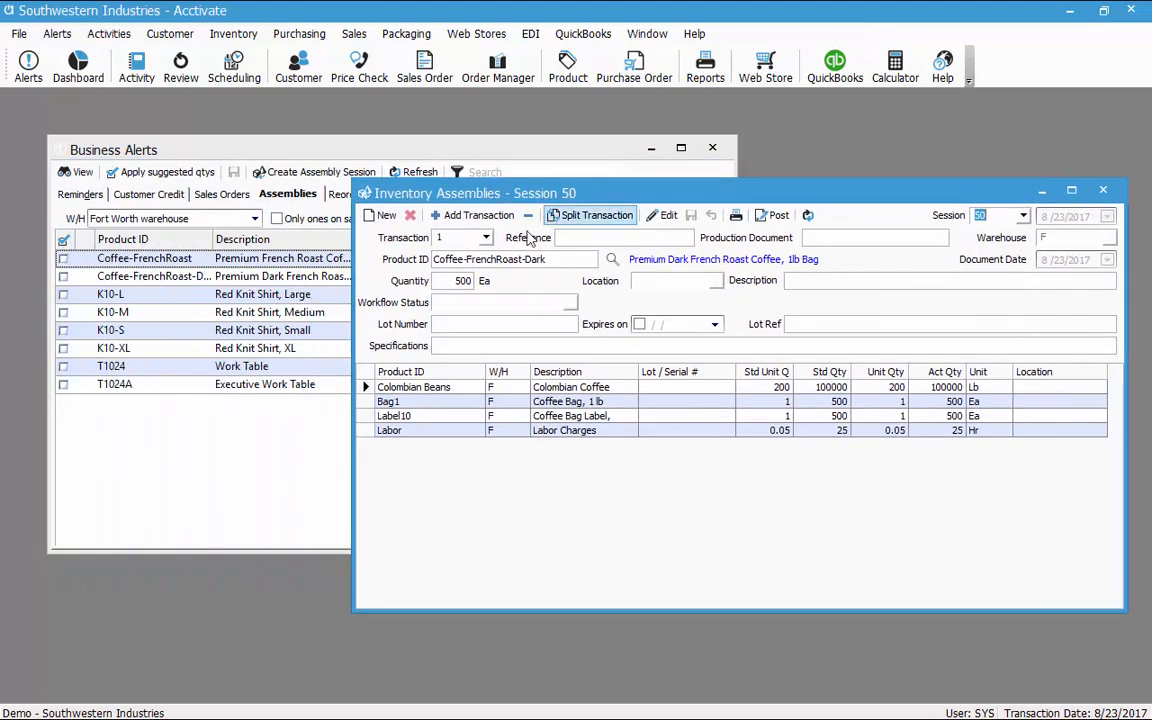
left_click(485, 238)
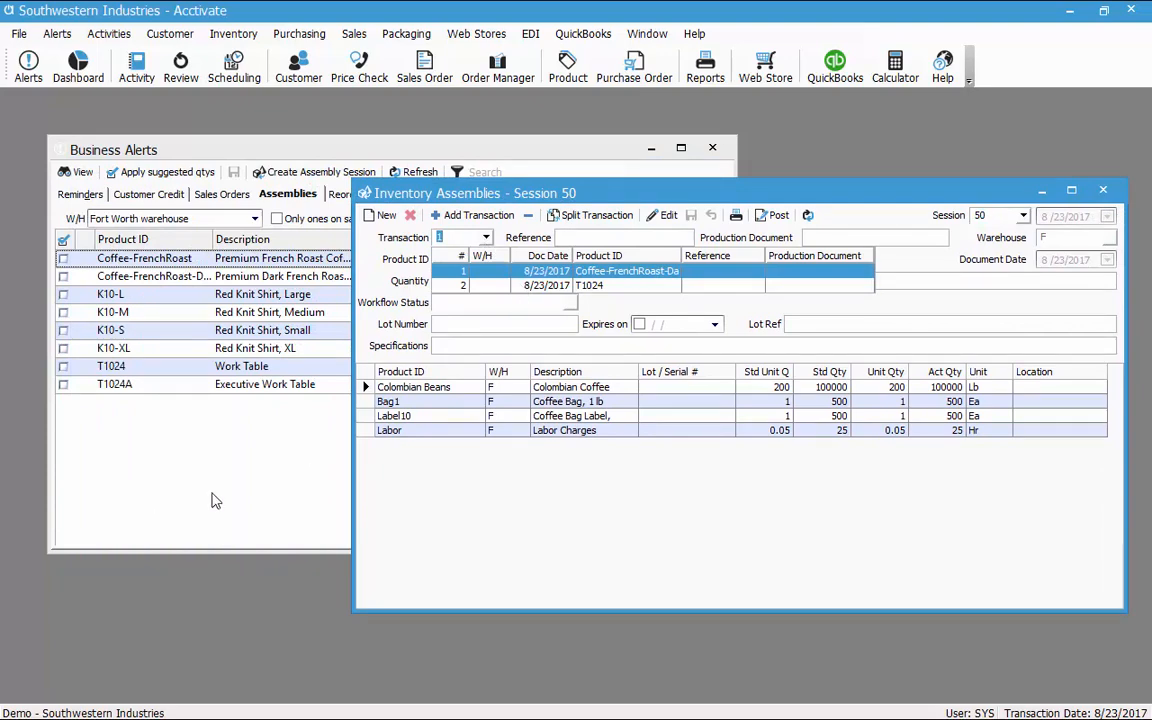
left_click_drag(632, 201, 514, 199)
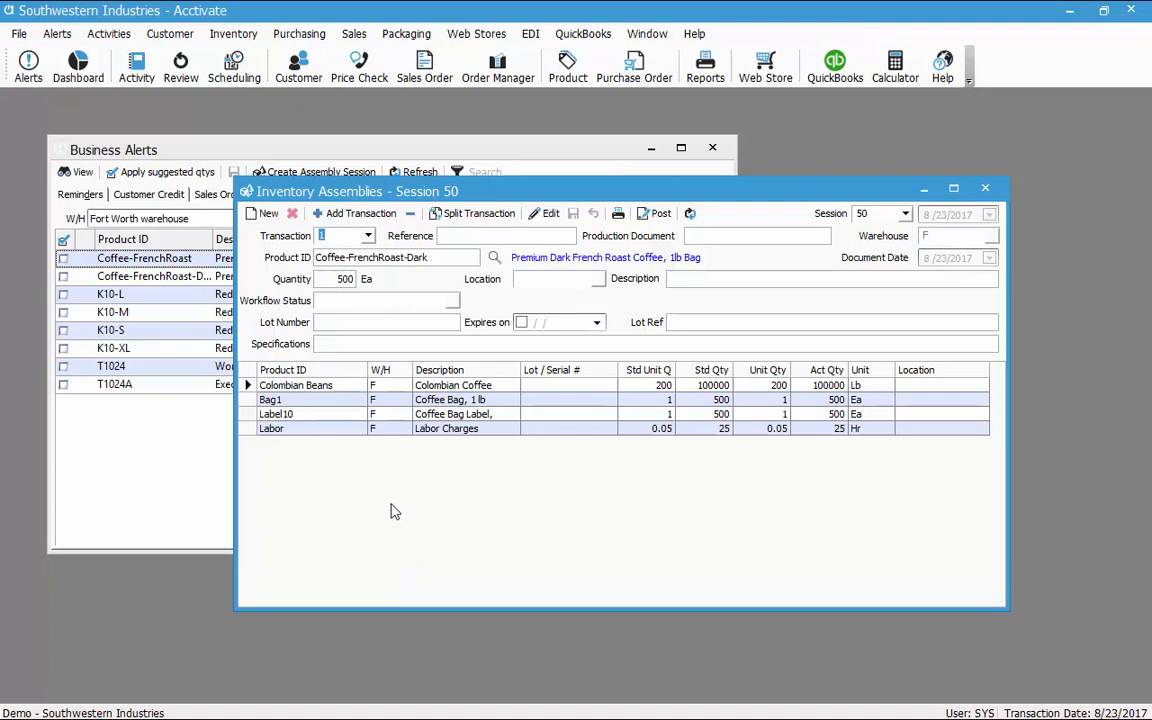
- Delete assembly session 50 with all its transactions, and close the assembly window and the business alerts
left_click(292, 213)
left_click(653, 452)
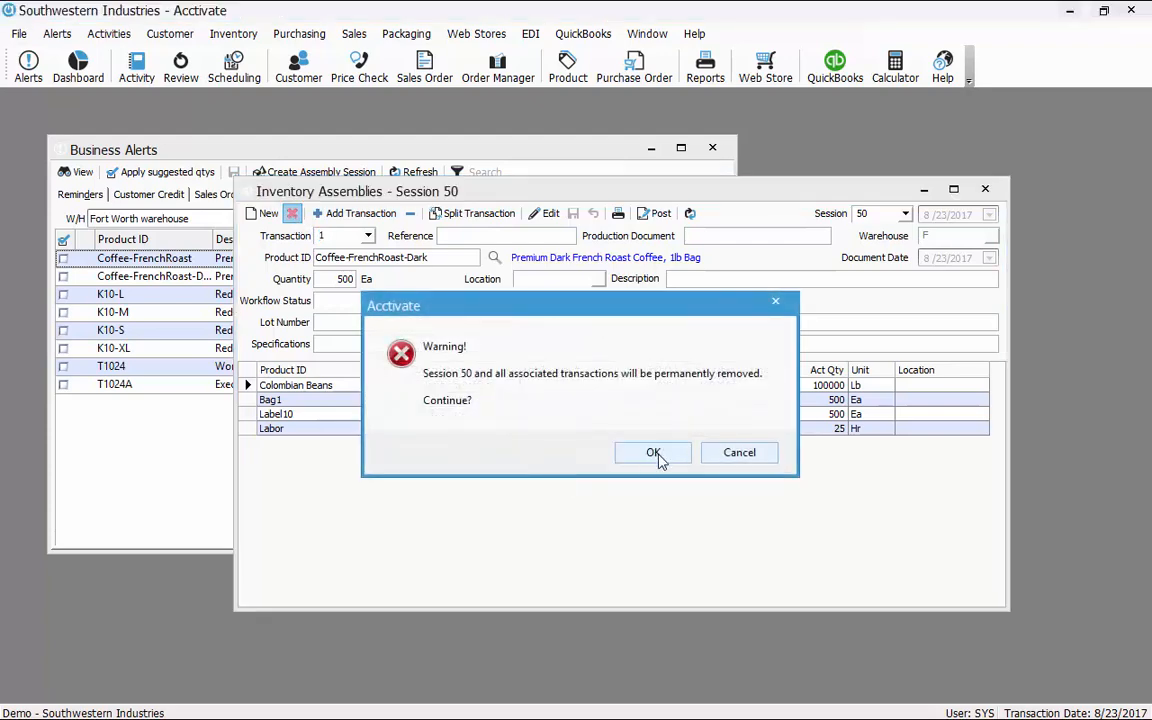
left_click(985, 189)
left_click(712, 147)
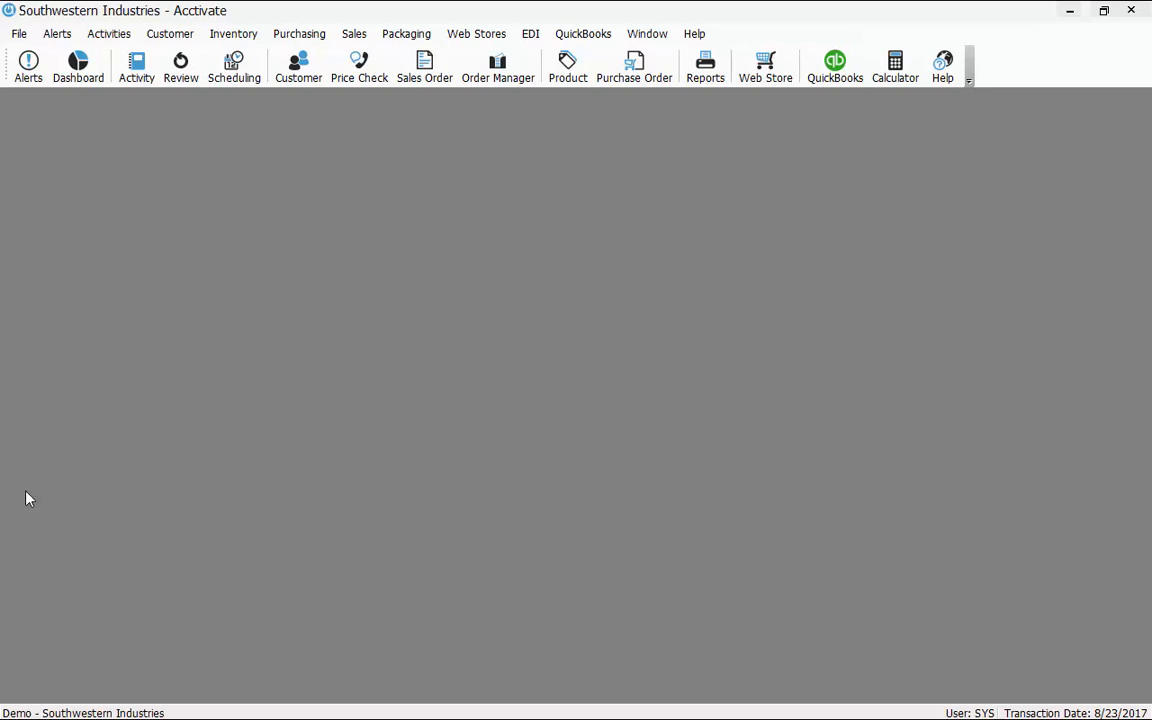
- Open the Configuration Manager's report catalog and view the selection prompts of the Stock On Hand report under Inventory > Warehouse
left_click(278, 497)
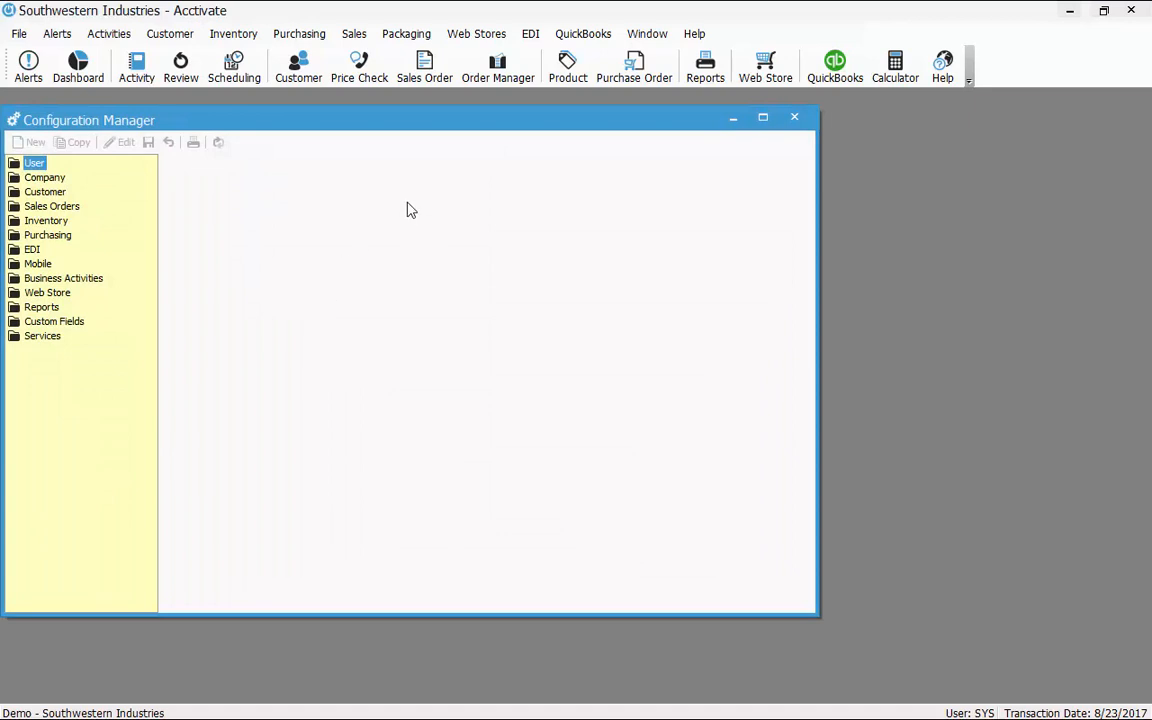
left_click_drag(334, 120, 384, 117)
double_click(109, 306)
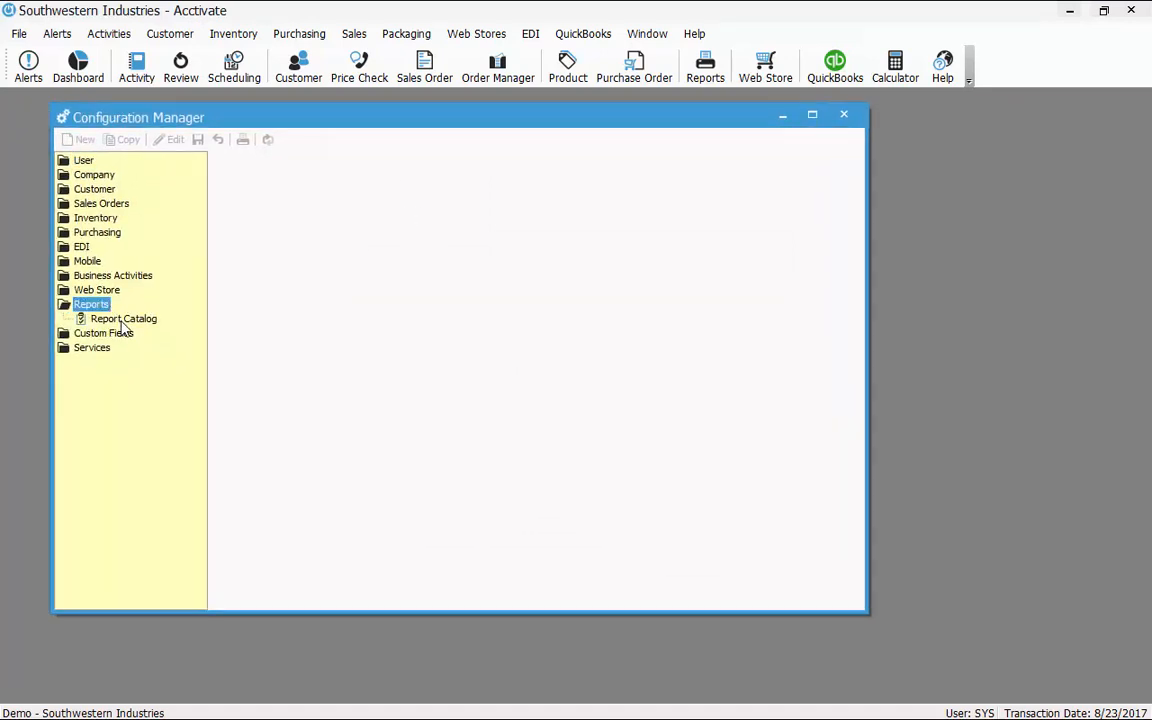
left_click(120, 320)
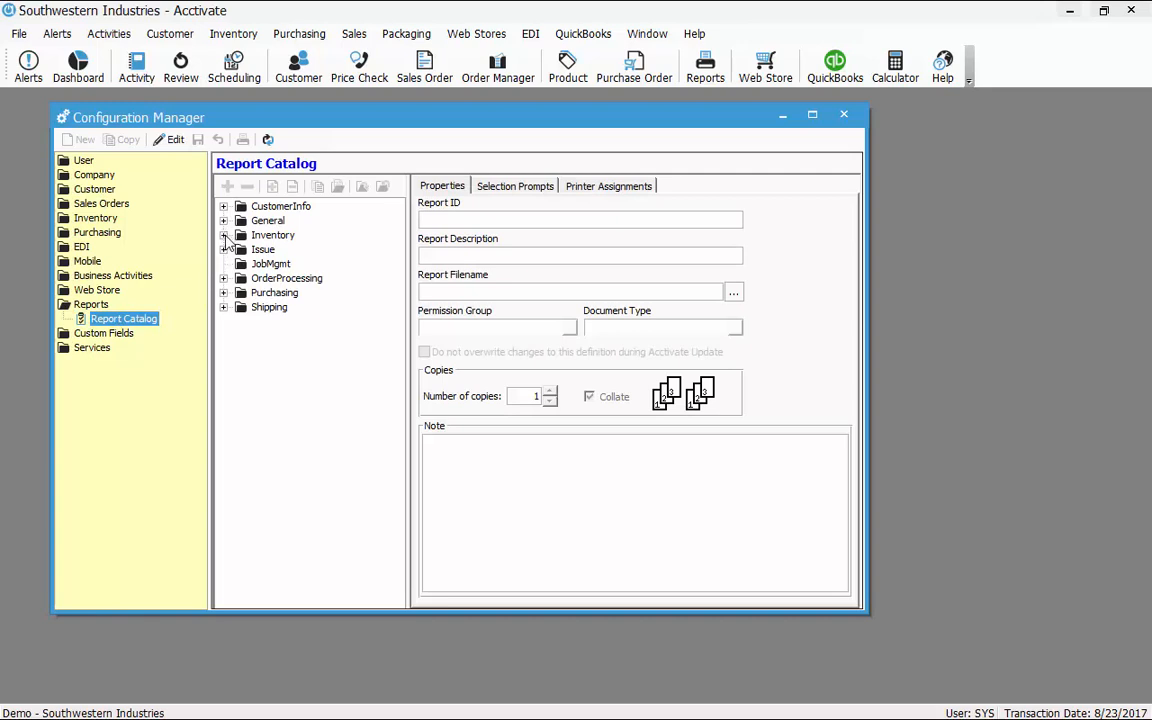
left_click(223, 235)
left_click(241, 322)
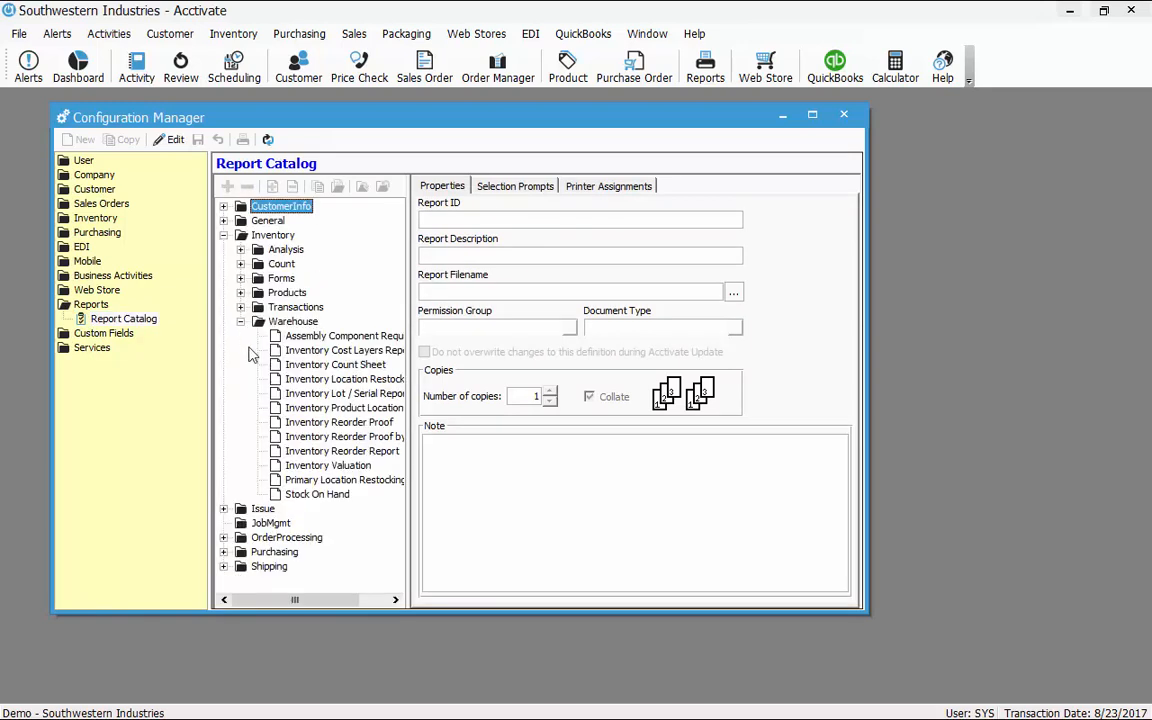
left_click(320, 496)
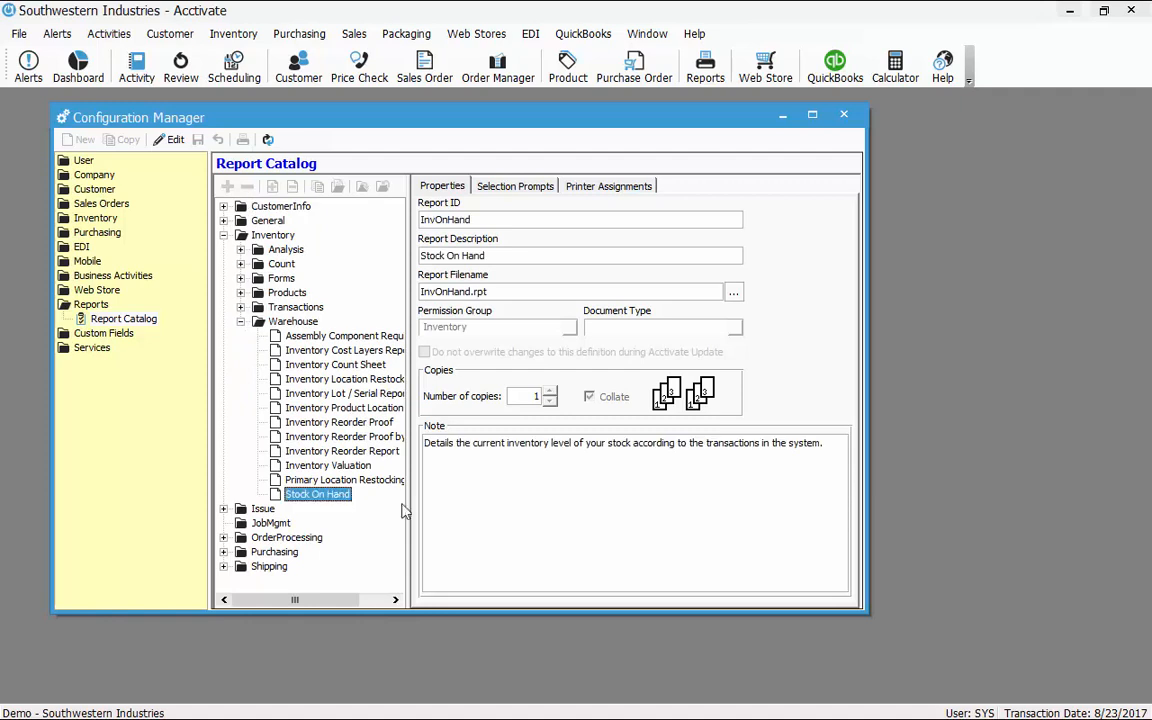
left_click(513, 189)
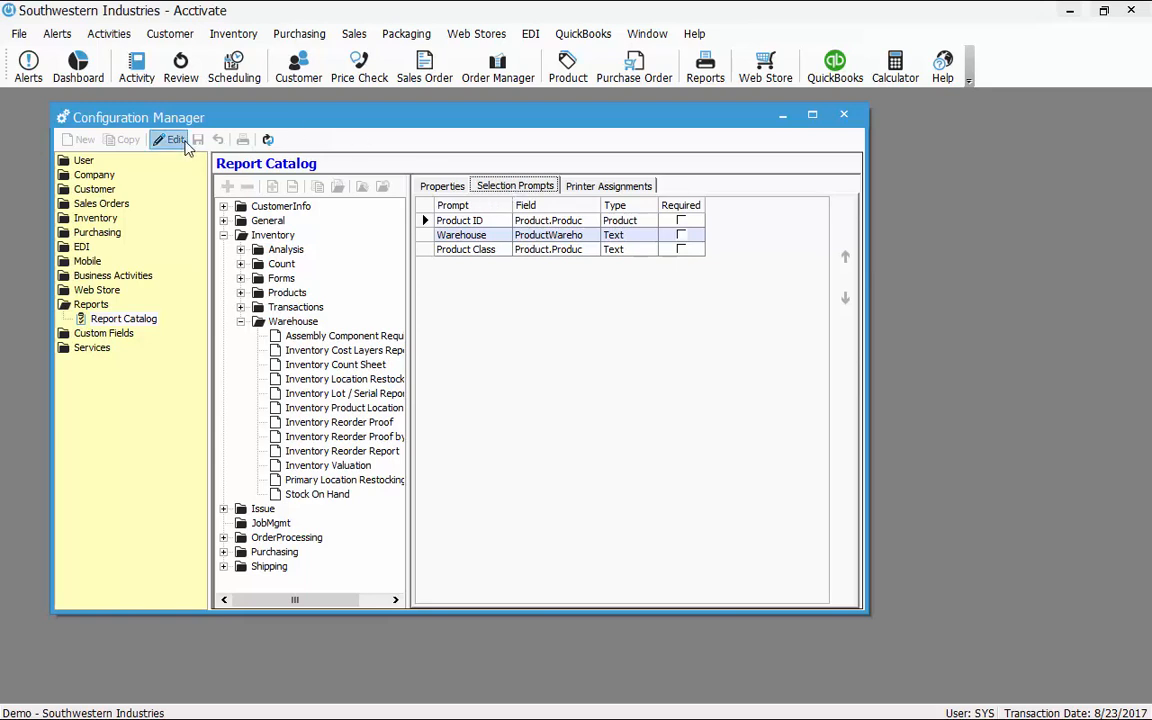
- Try adding an On Hand Qty selection prompt to the Stock On Hand report, discard the edit, and close the Configuration Manager
left_click(172, 140)
left_click(493, 263)
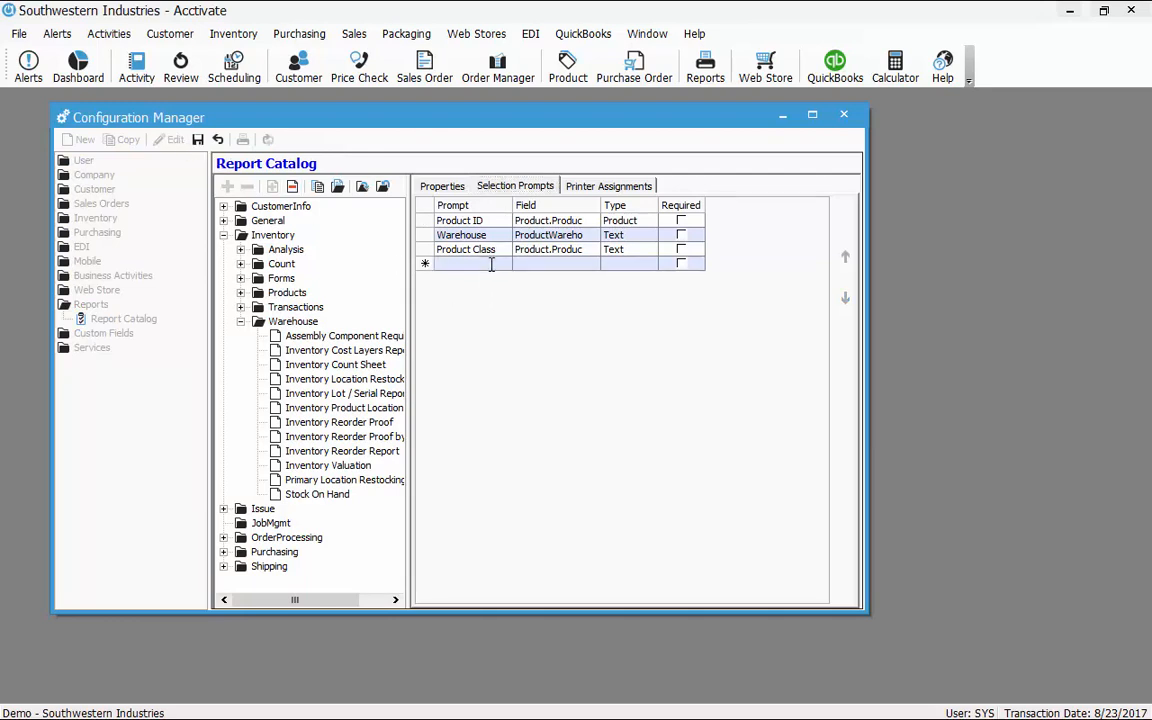
type("On Hand ")
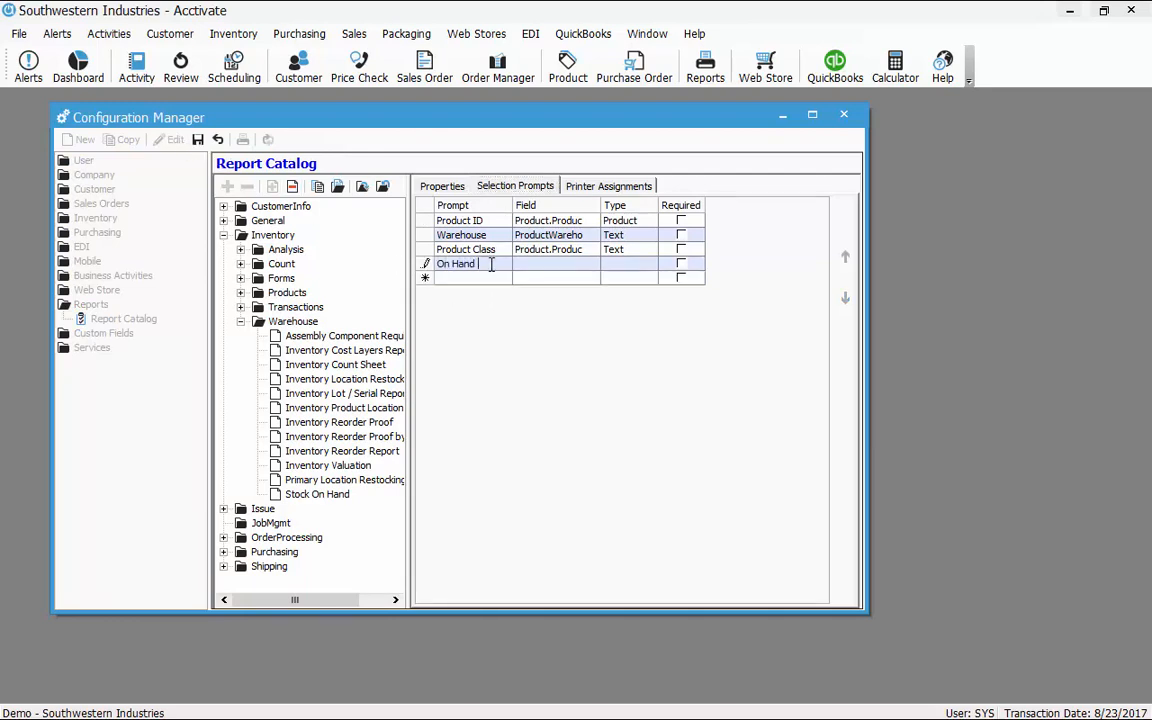
type("Qty")
left_click(551, 264)
left_click(218, 140)
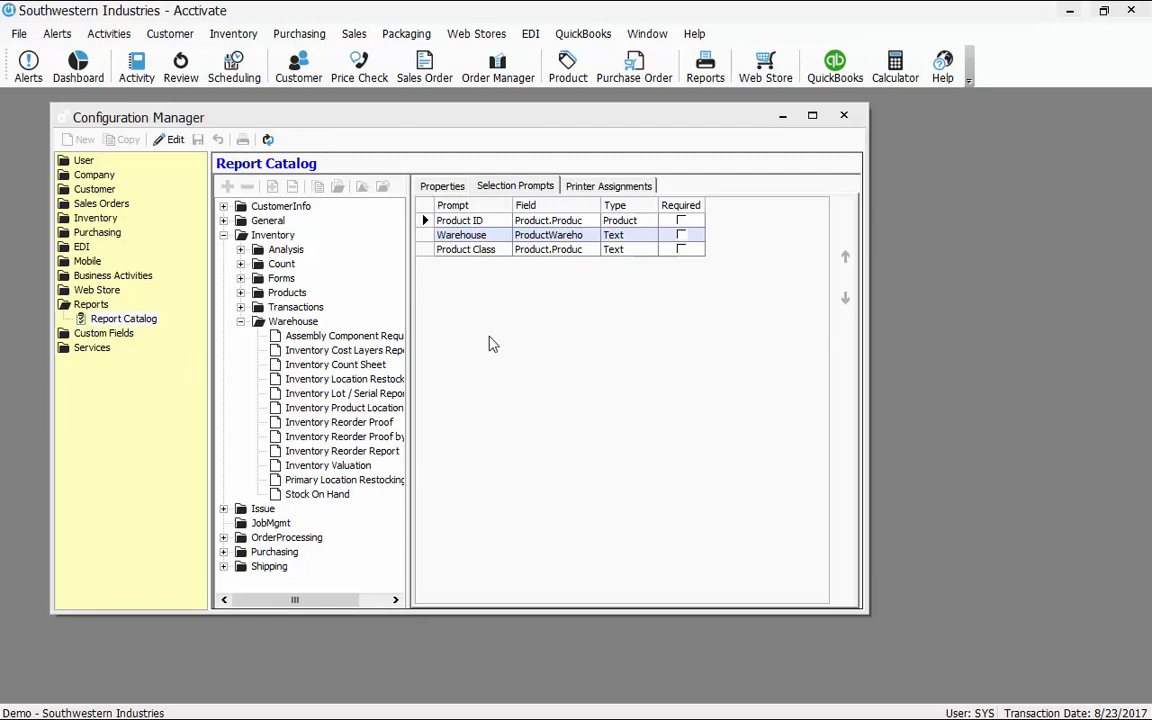
left_click(844, 116)
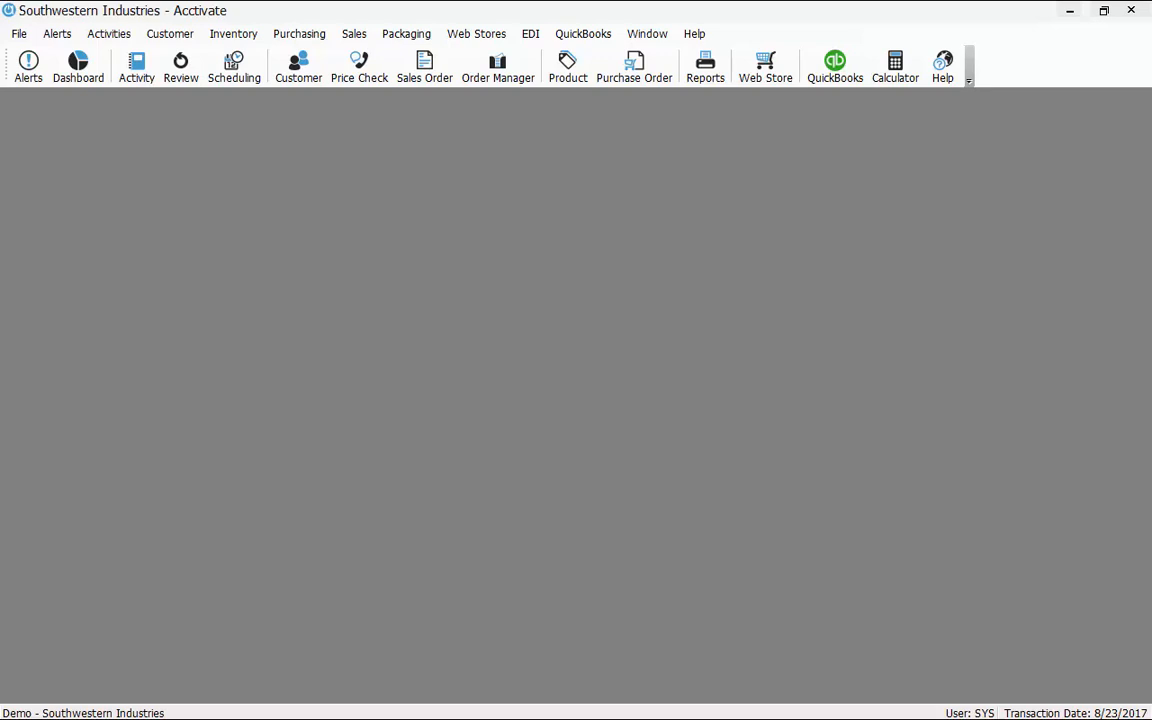
- Reopen the Configuration Manager and view the advanced FTP options of the EDI trading partner system defaults
left_click(257, 210)
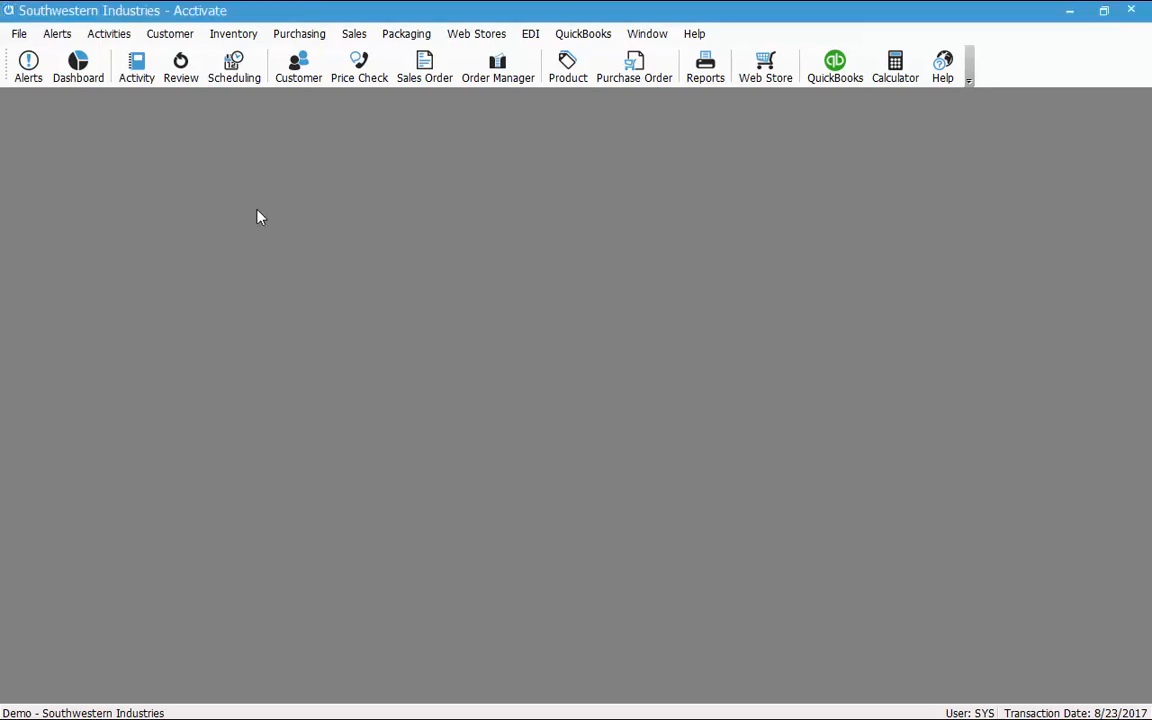
left_click(19, 33)
left_click(84, 141)
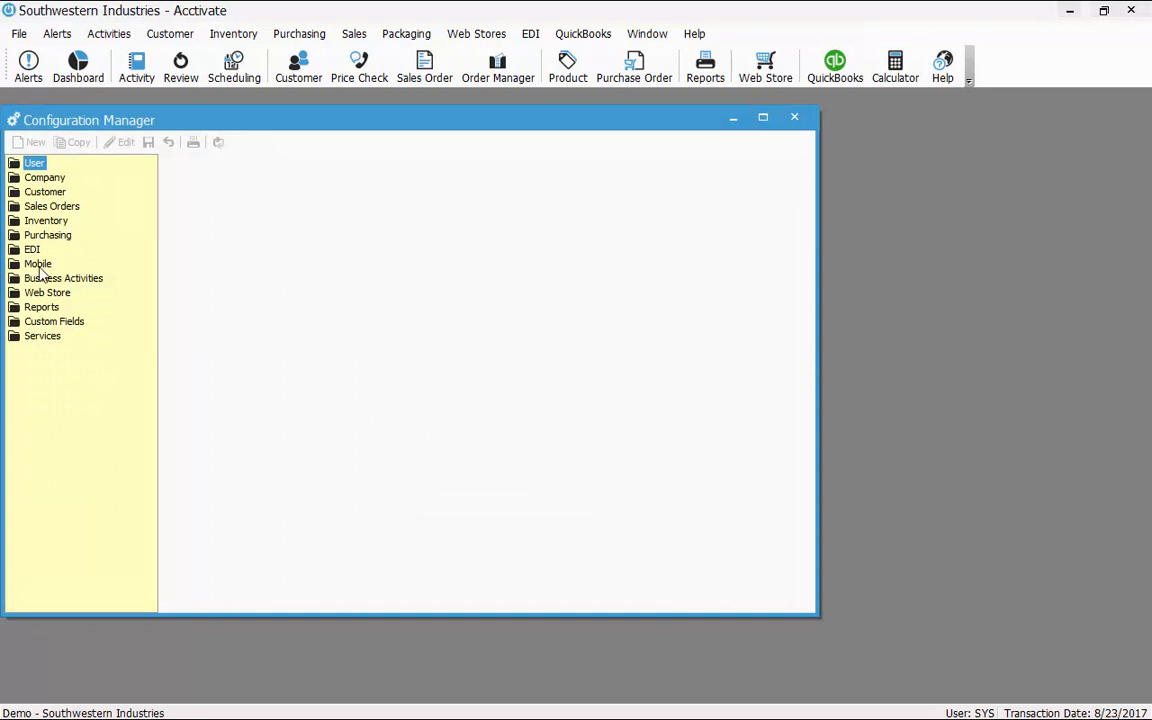
left_click(32, 250)
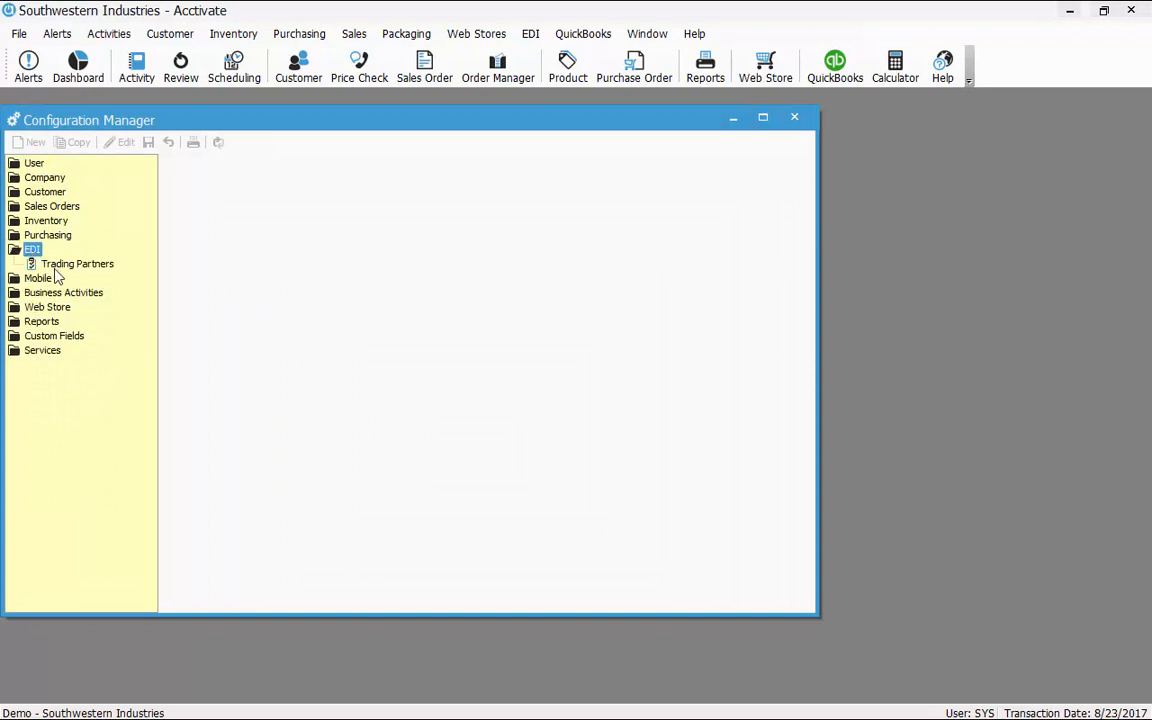
left_click(60, 263)
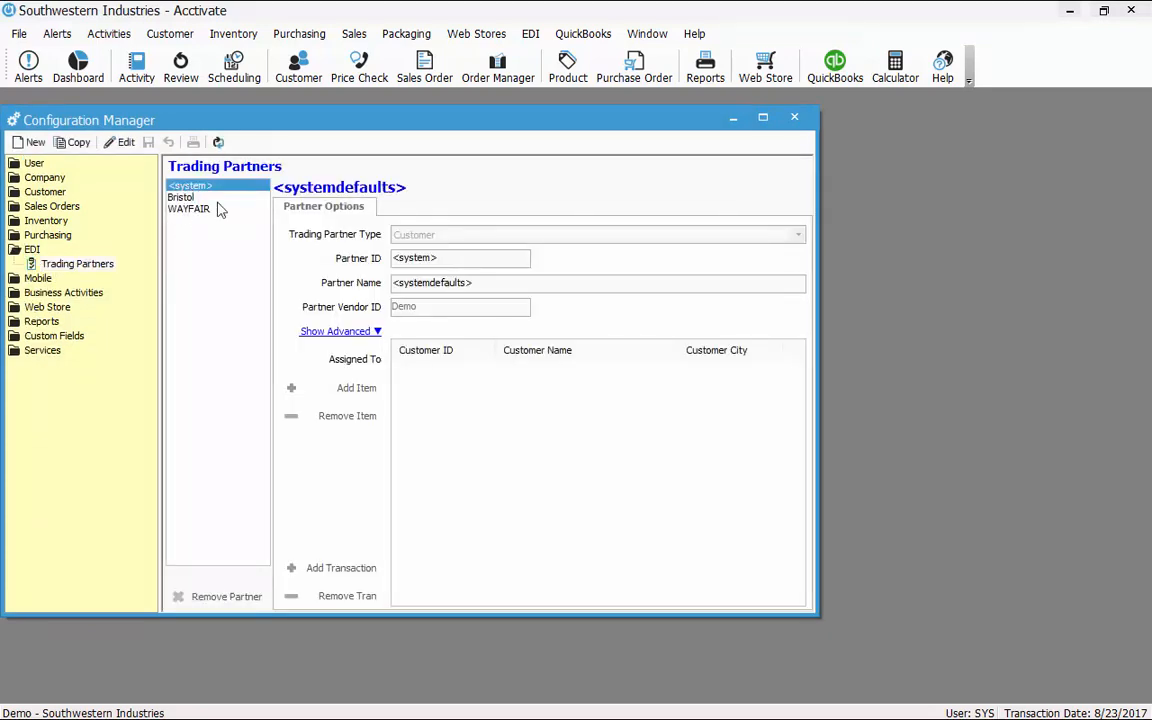
left_click(305, 332)
left_click(508, 374)
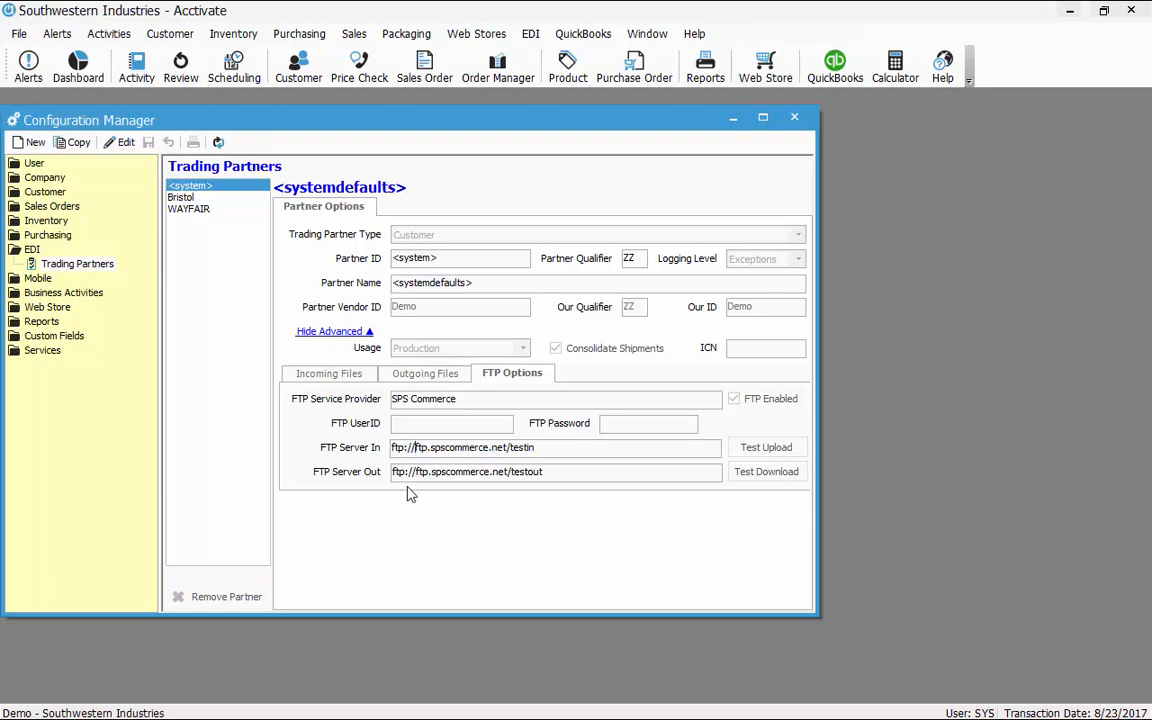
- Set the mailbox file mask of the Bristol trading partner's Customer Advance Ship Notice to %TRANSACTIONID%_%TIMESTAMP%
left_click(183, 198)
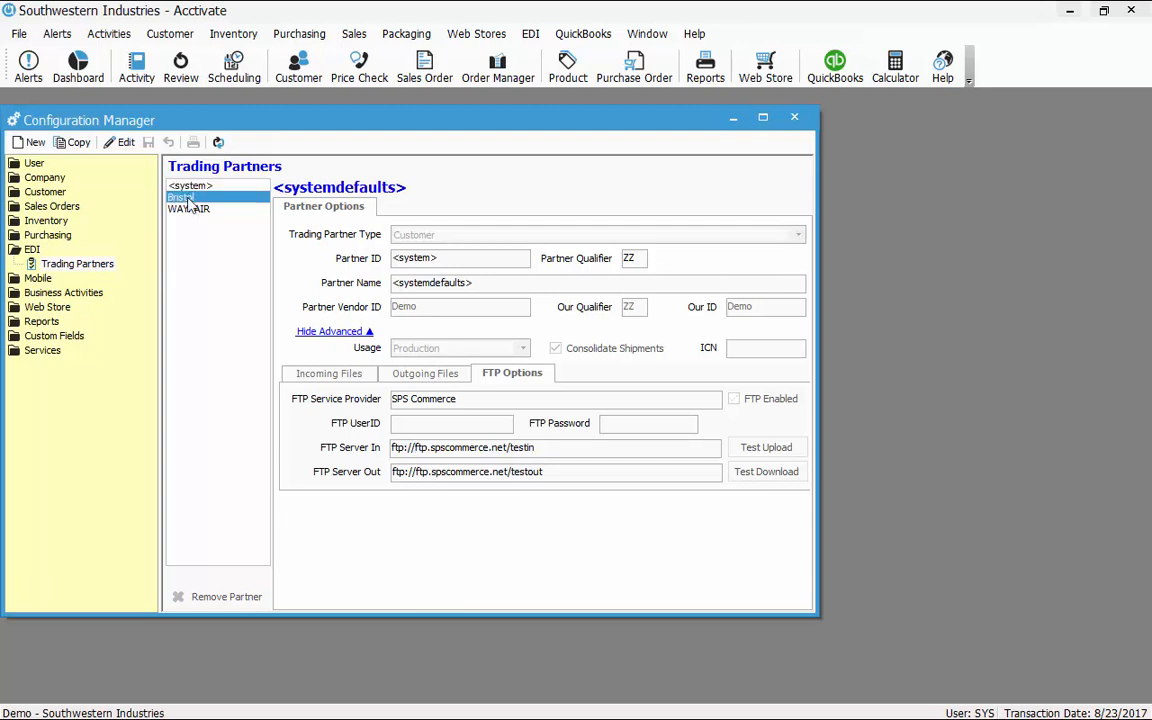
left_click(651, 207)
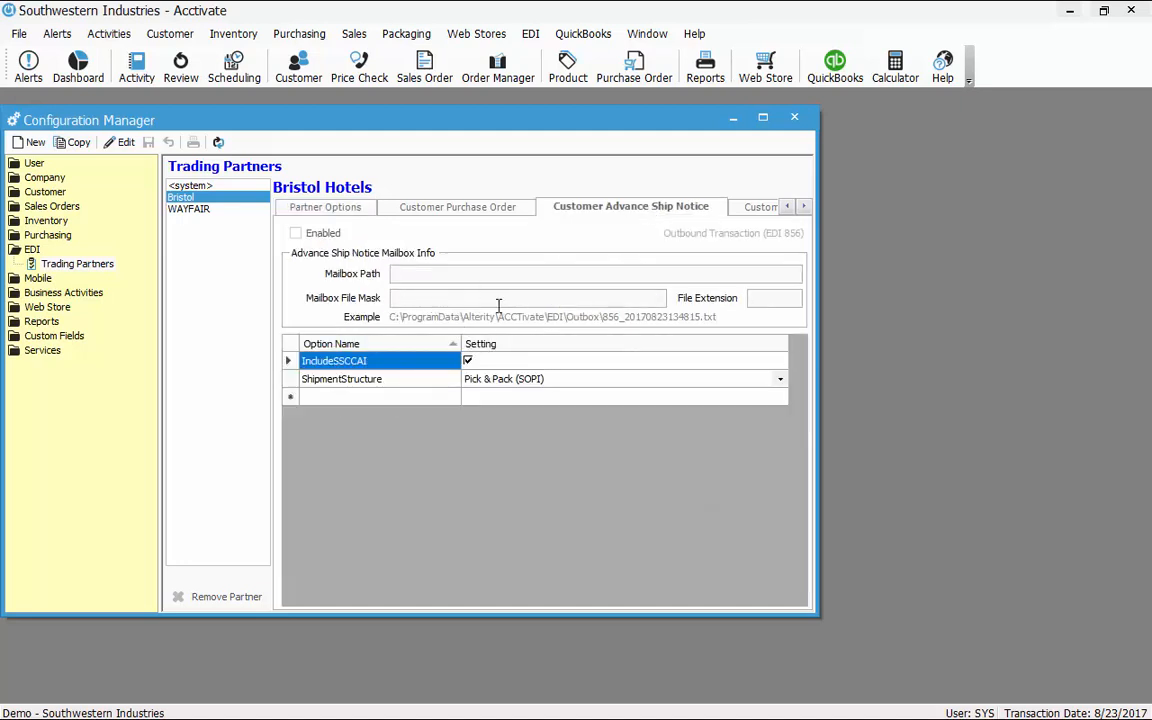
mouse_move(497, 298)
left_click(124, 143)
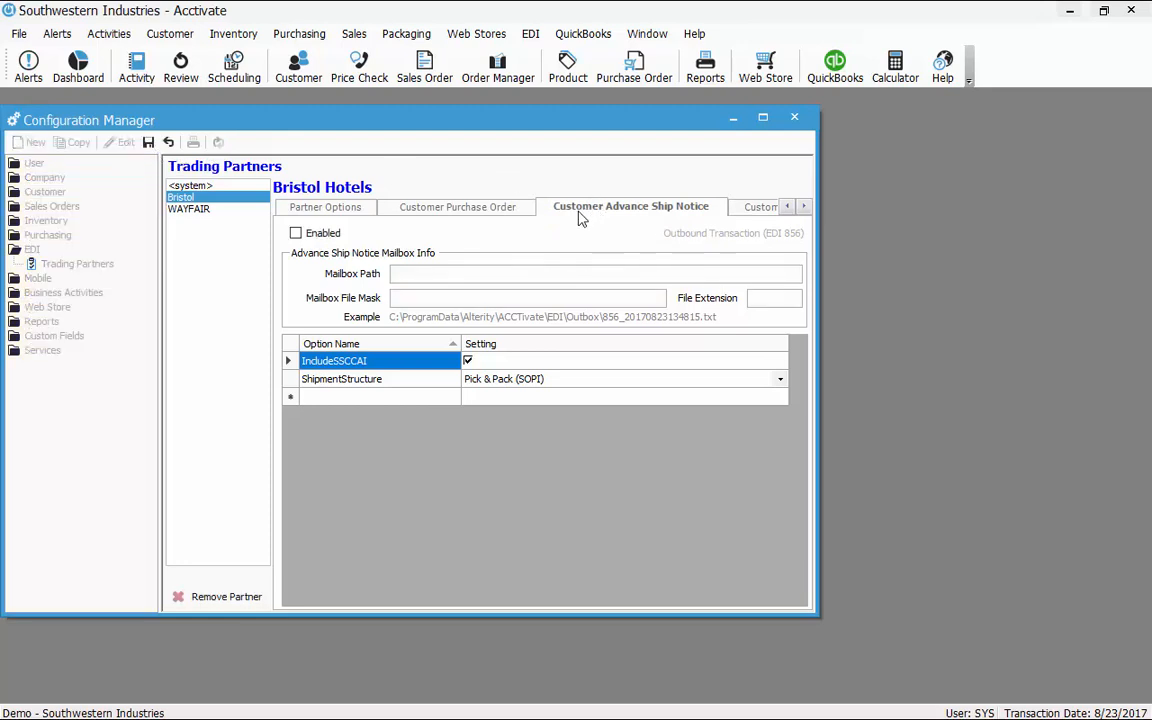
right_click(437, 301)
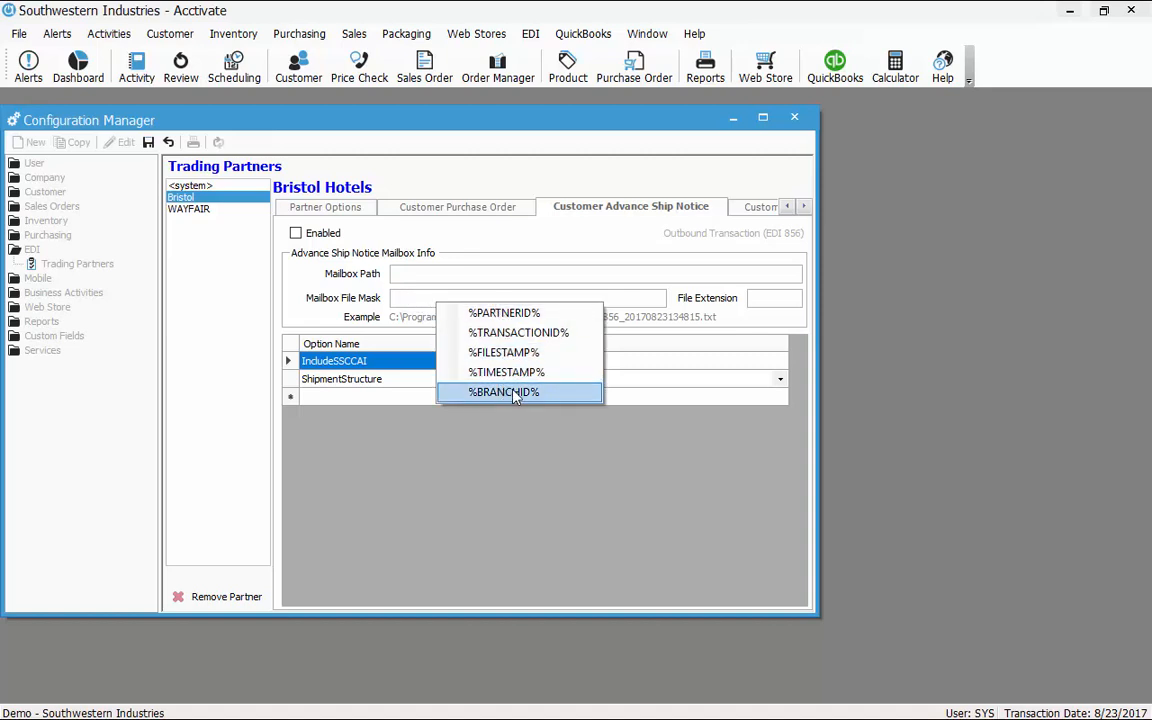
left_click(566, 333)
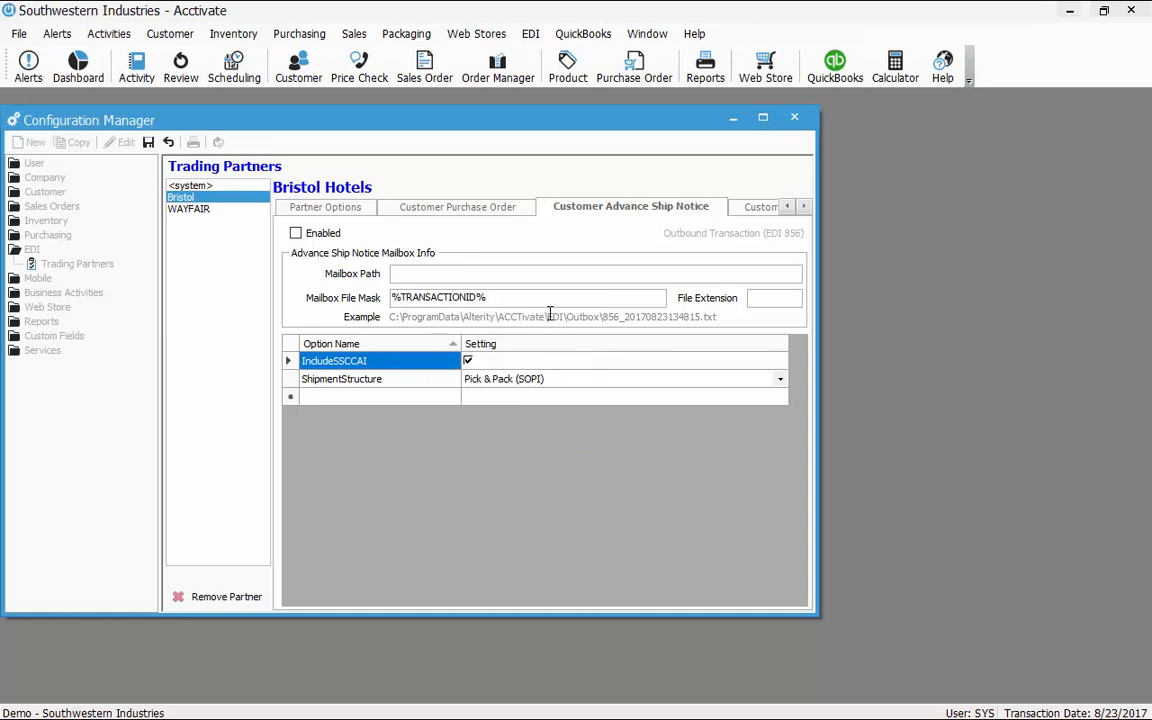
type("_")
right_click(527, 294)
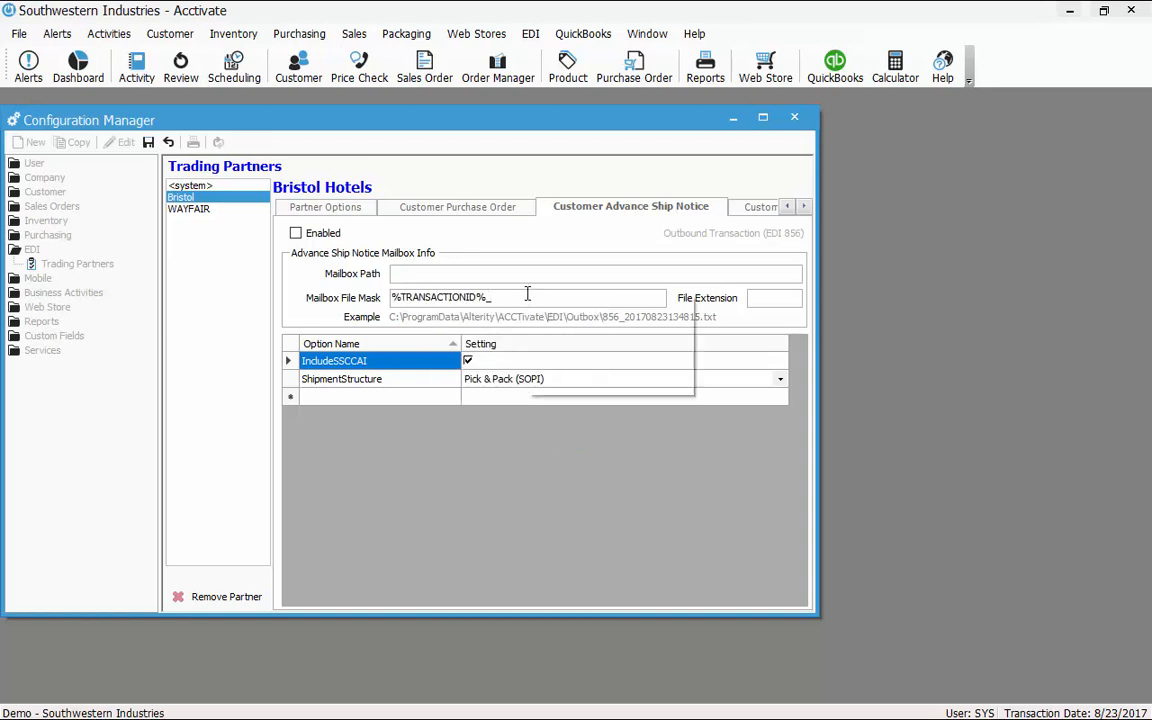
left_click(556, 361)
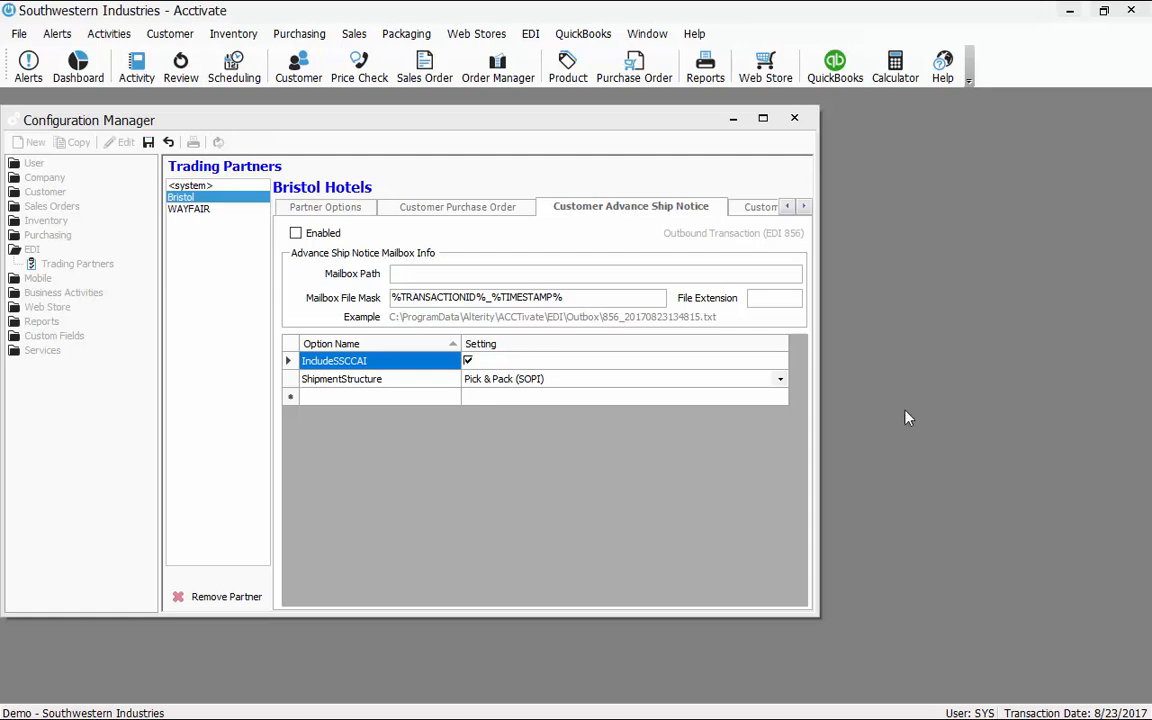
- Display the available logging levels for the trading partner system defaults
left_click(205, 186)
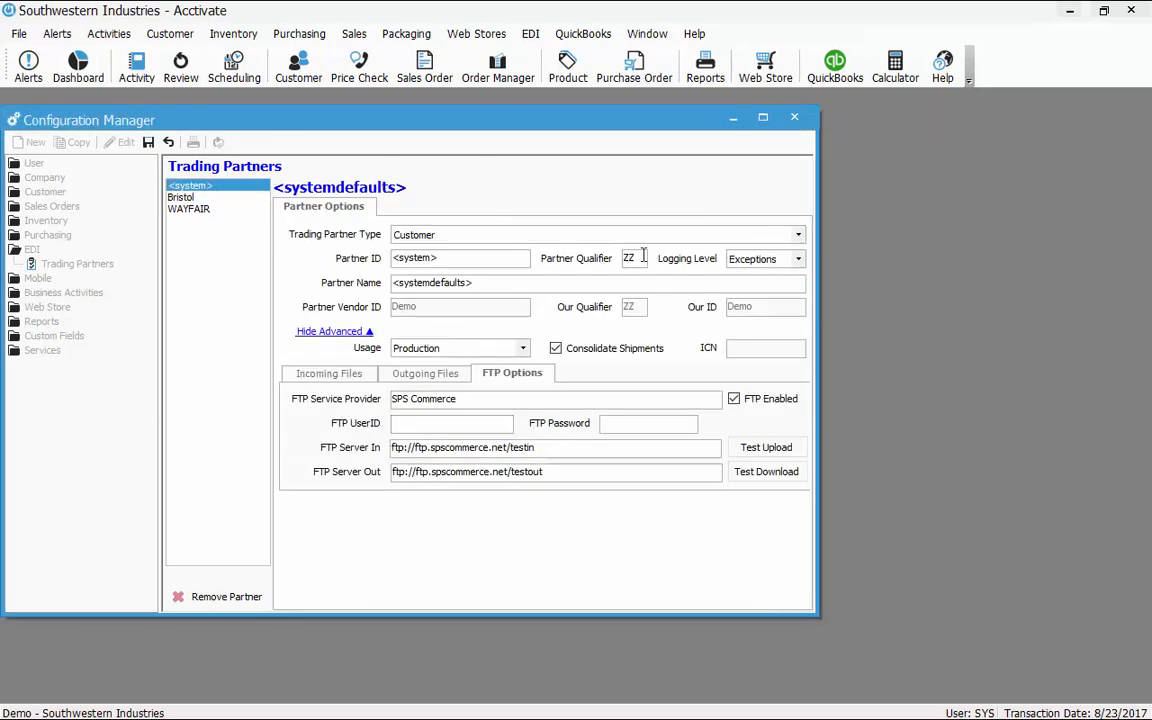
left_click(798, 261)
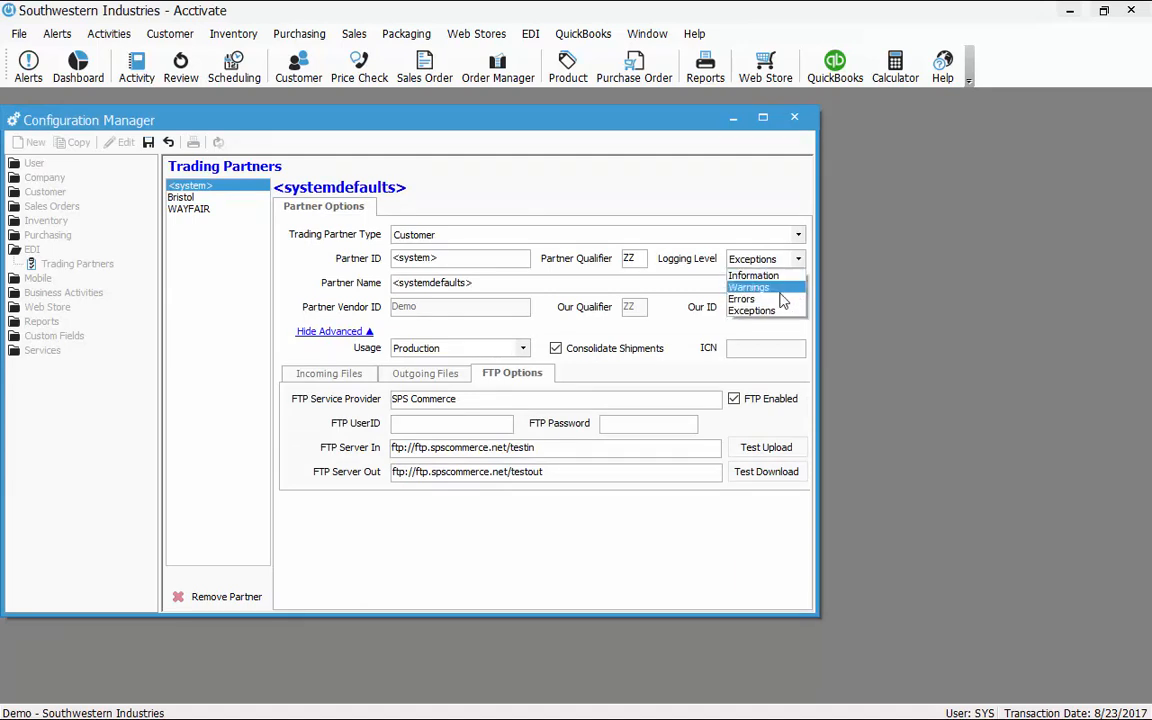